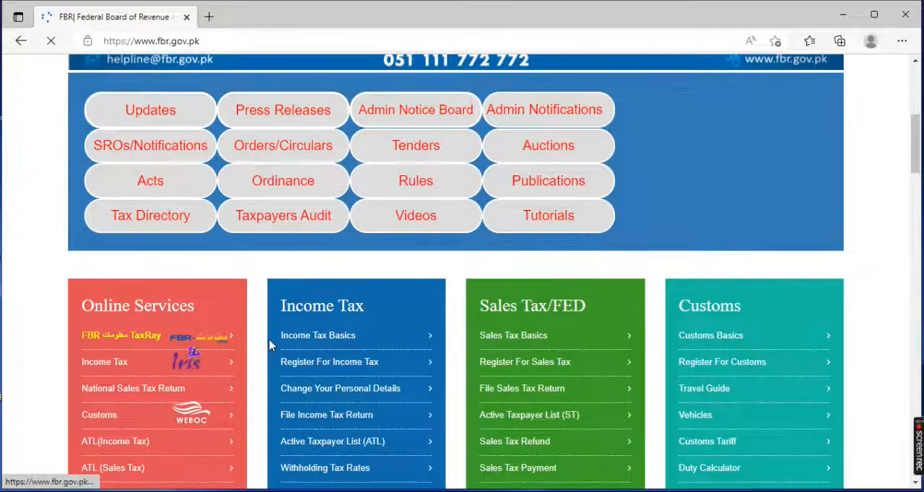
Open the Iris income tax portal from the FBR Online Services list and dismiss the Scam notice on its login page
click(191, 367)
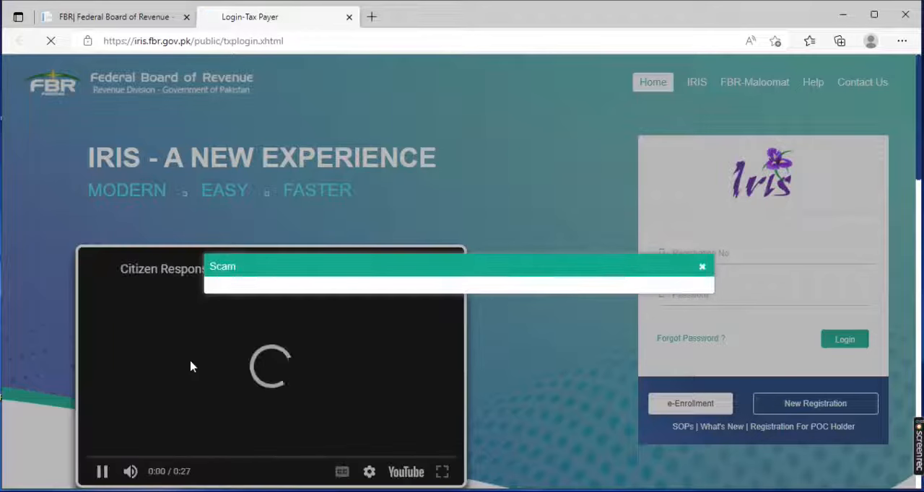
click(702, 270)
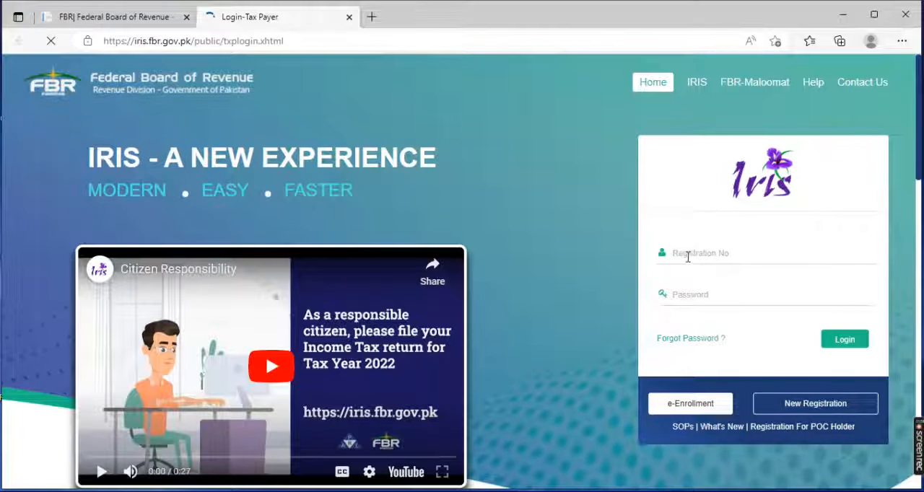
click(684, 256)
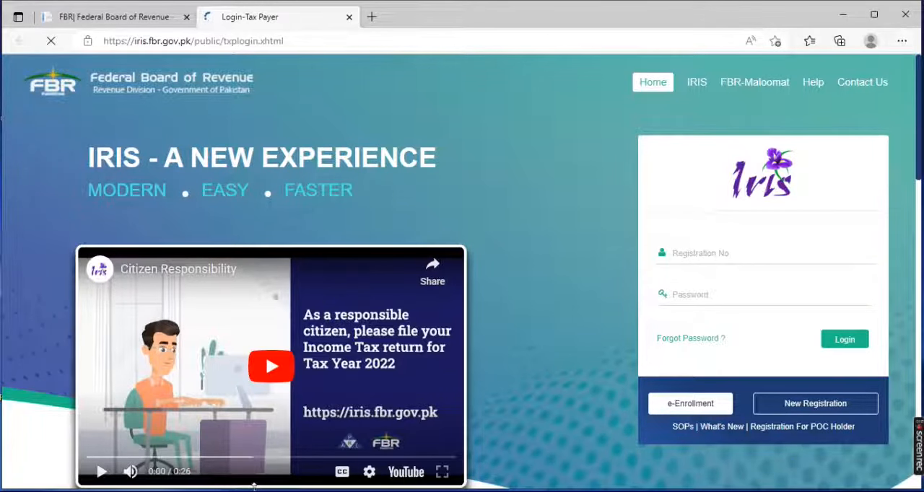
Switch to the Chrome window with the signed-in Iris session and open the Sales Ledger for invoice management
mouse_move(243, 491)
click(243, 451)
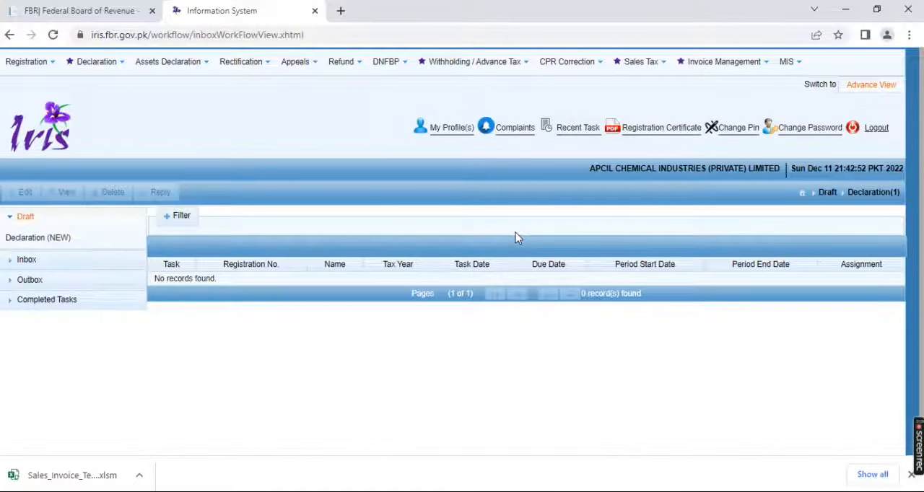
click(767, 65)
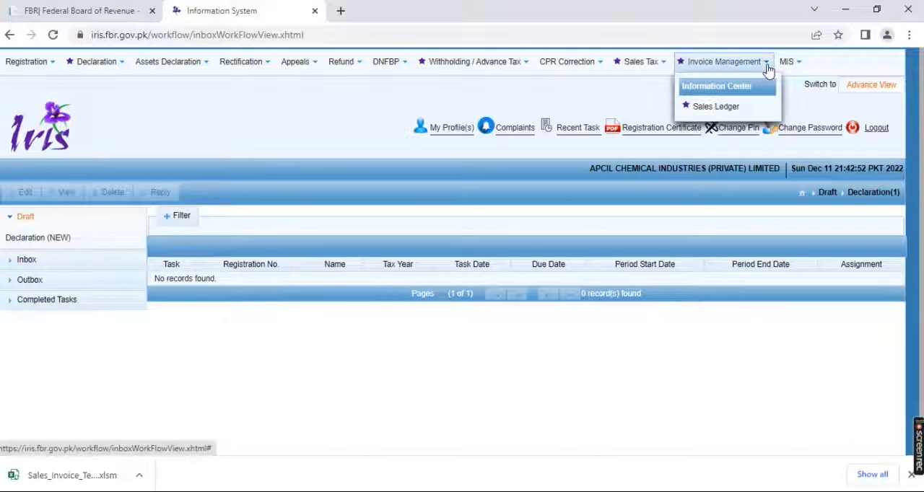
click(717, 107)
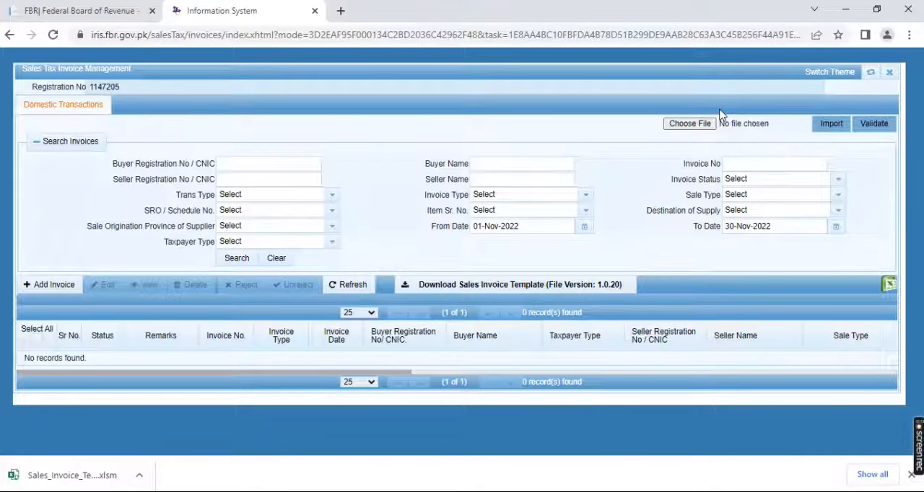
Close the blank invoice form and download the Sales Invoice Template (MS Excel) from the Help page
click(39, 289)
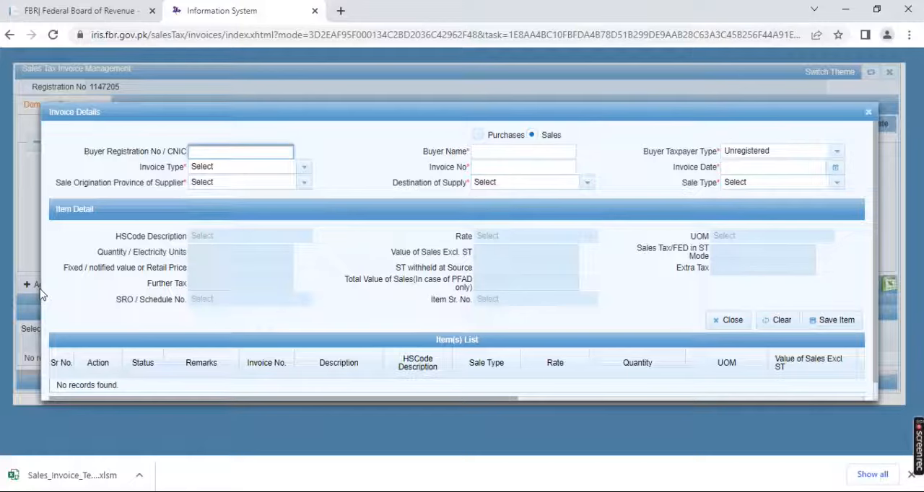
click(868, 112)
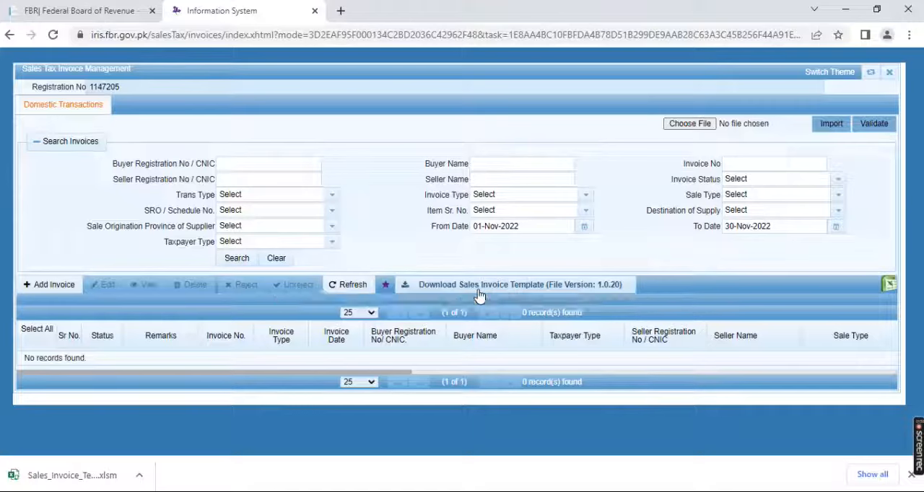
click(494, 288)
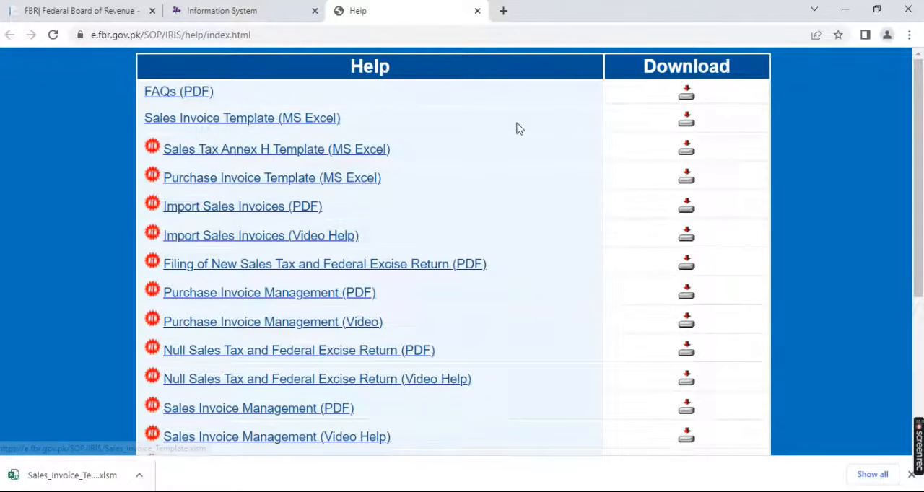
click(687, 124)
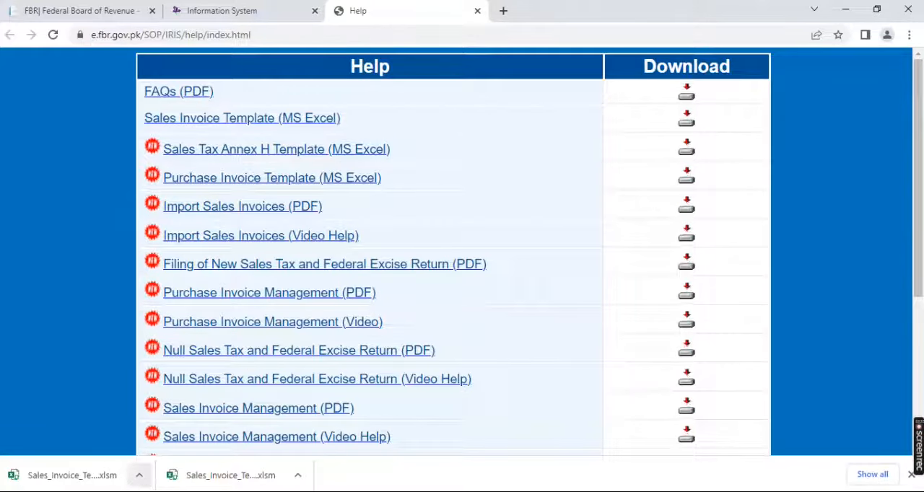
Open Sales_Invoice_Template.xlsm from the Downloads folder in Excel and enable editing
click(205, 491)
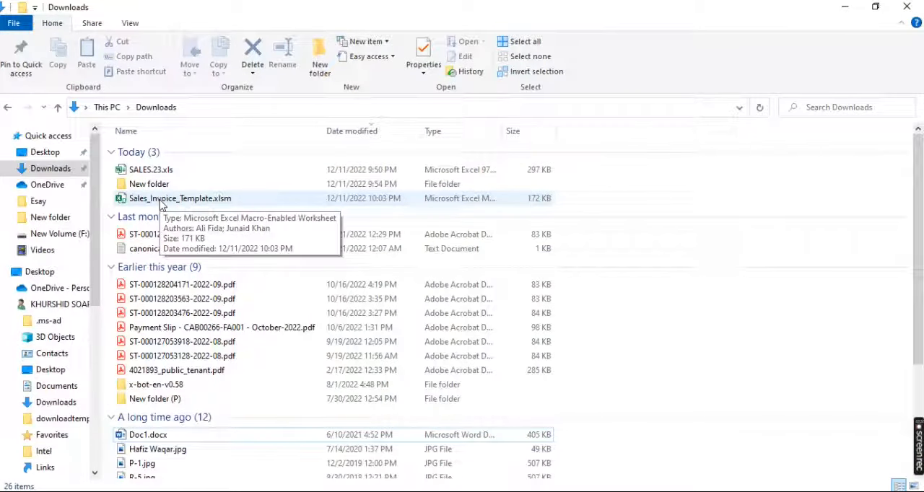
click(193, 205)
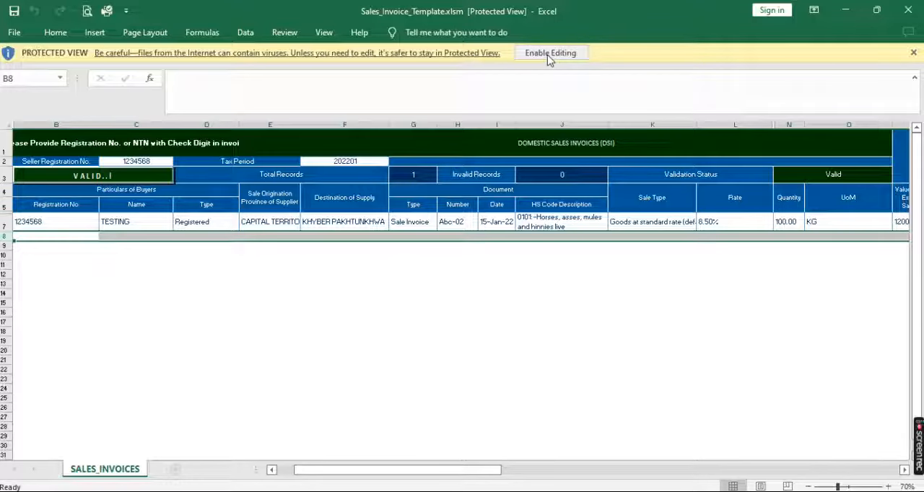
click(549, 57)
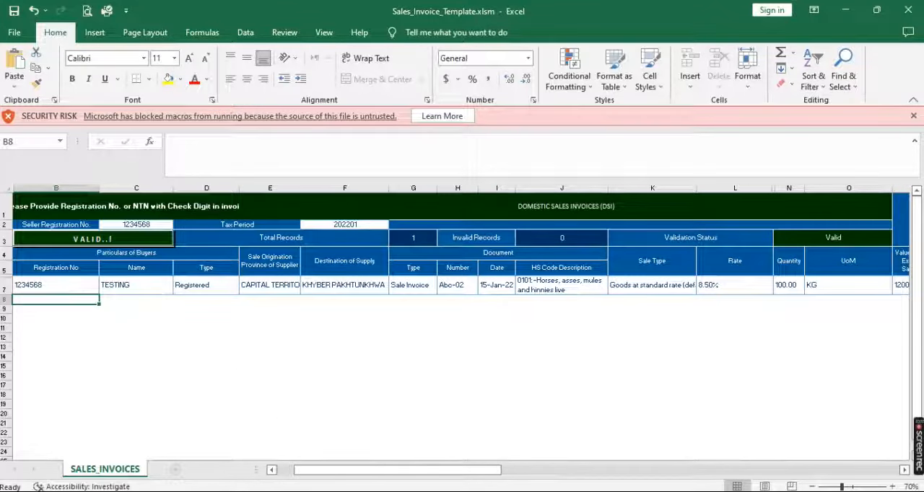
Switch to SALES.23.xls and examine the November sales rows on the NOV.22 sheet from the header down to the last invoice
click(210, 470)
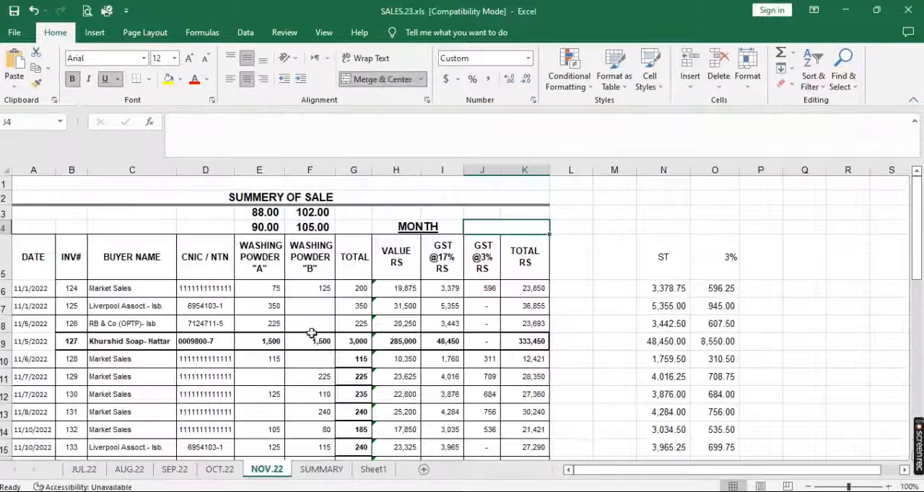
click(34, 274)
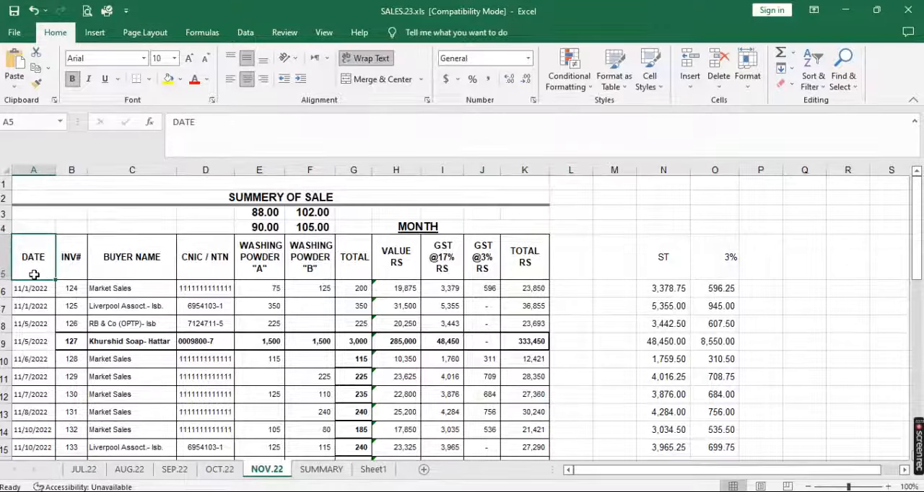
key(Down)
key(Down)
key(Down)
key(Down)
key(Down)
key(Down)
key(Down)
key(Down)
key(Down)
key(Down)
key(Down)
key(Down)
key(Down)
key(Down)
key(Down)
key(Down)
key(Down)
key(Down)
key(Down)
key(Down)
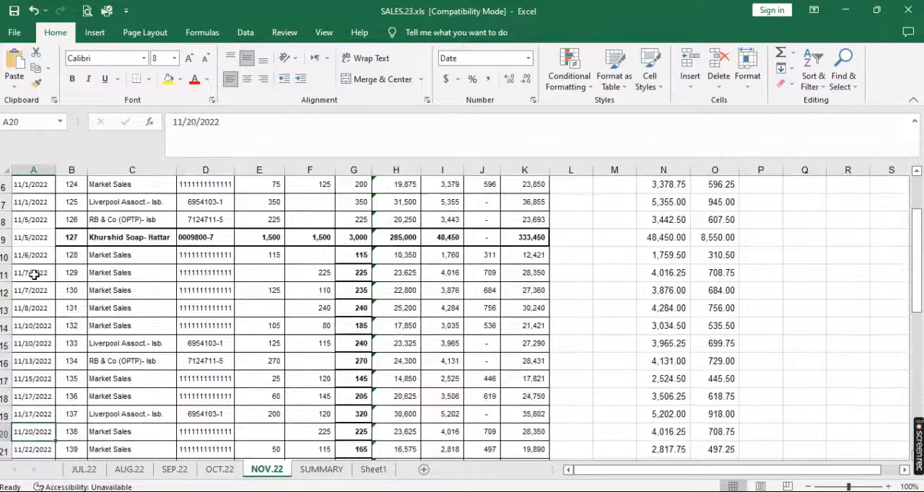
key(Down)
key(Down)
key(Down)
key(Down)
key(Down)
key(Down)
key(Down)
key(Down)
key(Down)
key(Down)
key(Down)
key(Up)
key(Up)
key(Up)
key(Up)
key(Up)
key(Up)
key(Up)
key(Up)
key(Up)
key(Up)
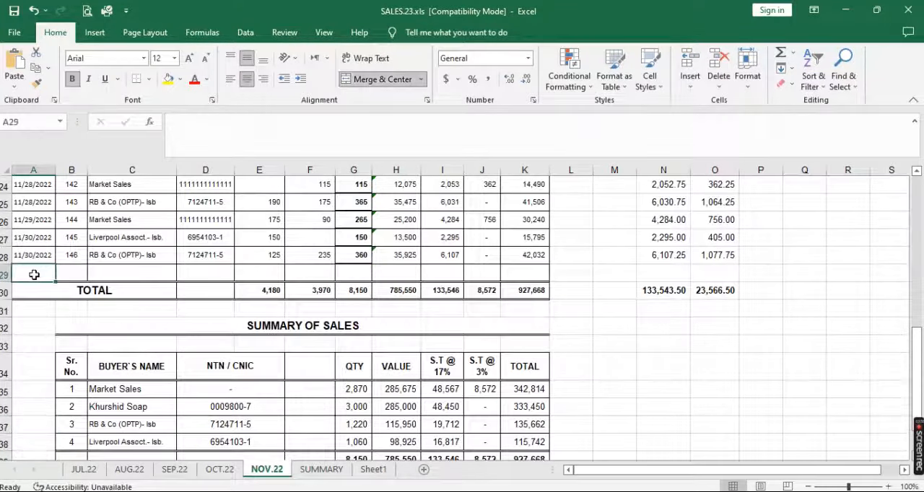
key(Up)
key(Up)
key(Up)
key(Up)
key(Up)
key(Up)
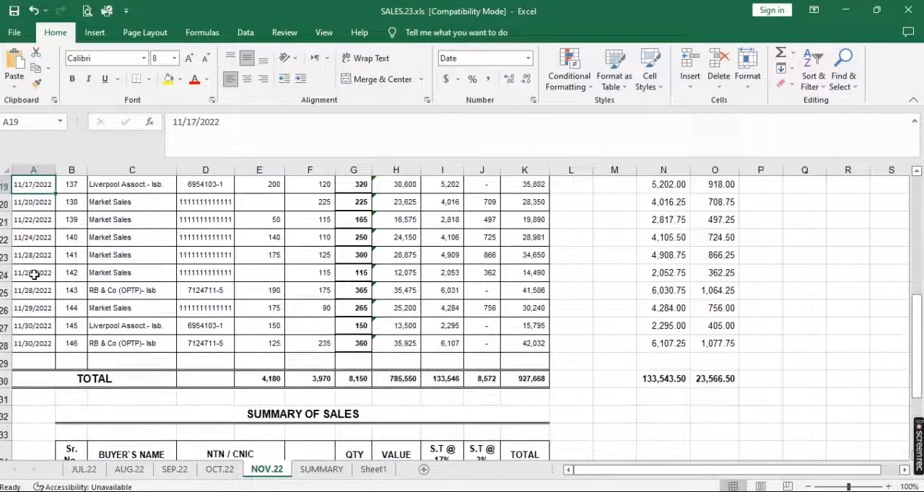
key(Down)
key(Down)
key(Down)
key(Down)
key(Down)
key(Down)
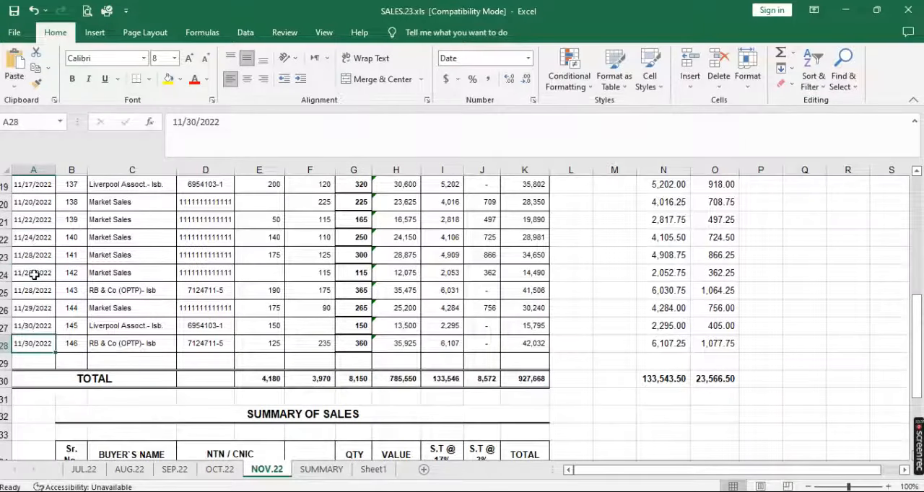
Switch to Sales_Invoice_Template.xlsm and copy the sample invoice row 7 from Registration No through Validation Details
click(283, 491)
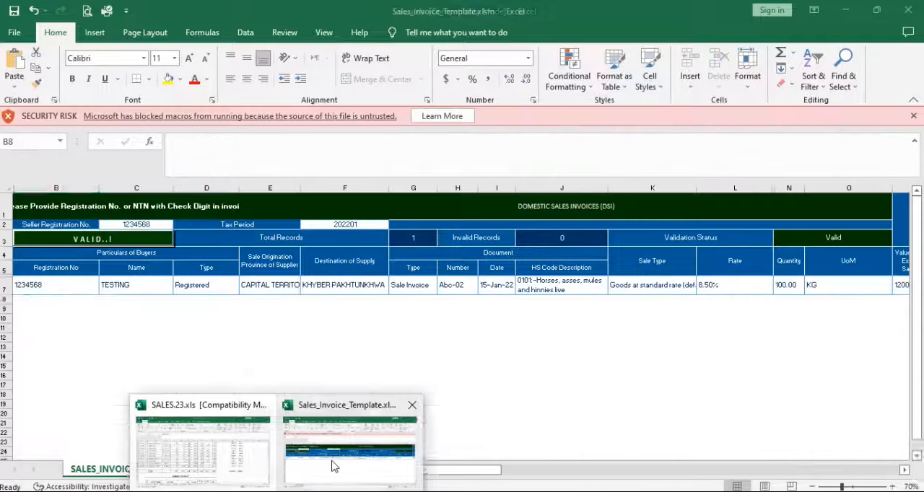
click(332, 467)
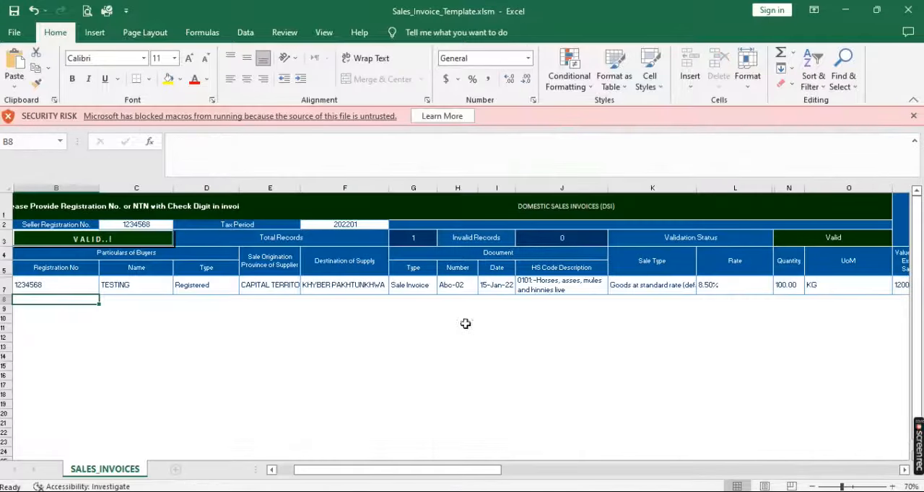
click(58, 283)
key(shift+Right)
key(shift+Right)
key(shift+Right)
key(shift+Right)
key(shift+Right)
key(shift+Right)
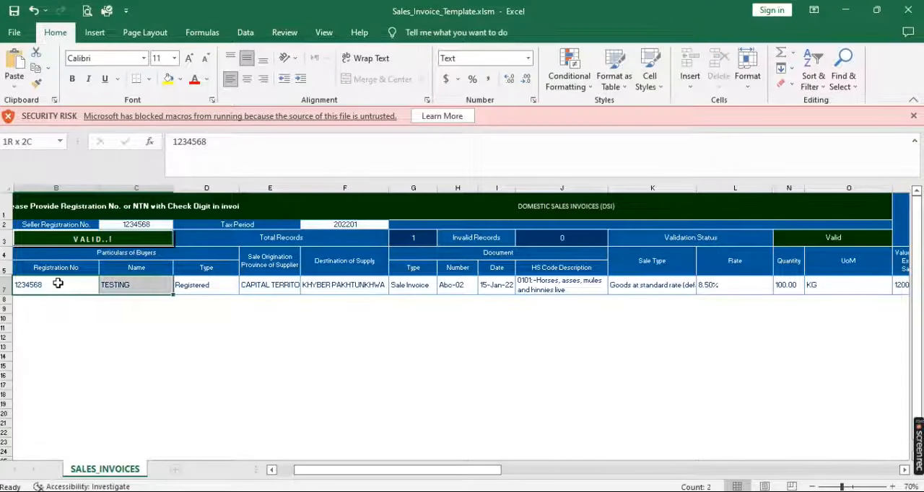
key(shift+Right)
key(shift+Right)
key(shift+Right)
key(shift+Right)
key(shift+Right)
key(shift+Right)
key(shift+Right)
key(shift+Right)
key(shift+Right)
key(shift+Right)
key(shift+Right)
key(shift+Right)
key(shift+Right)
key(shift+Right)
key(shift+Right)
key(shift+Right)
key(shift+Right)
key(shift+Right)
key(shift+Right)
key(shift+Right)
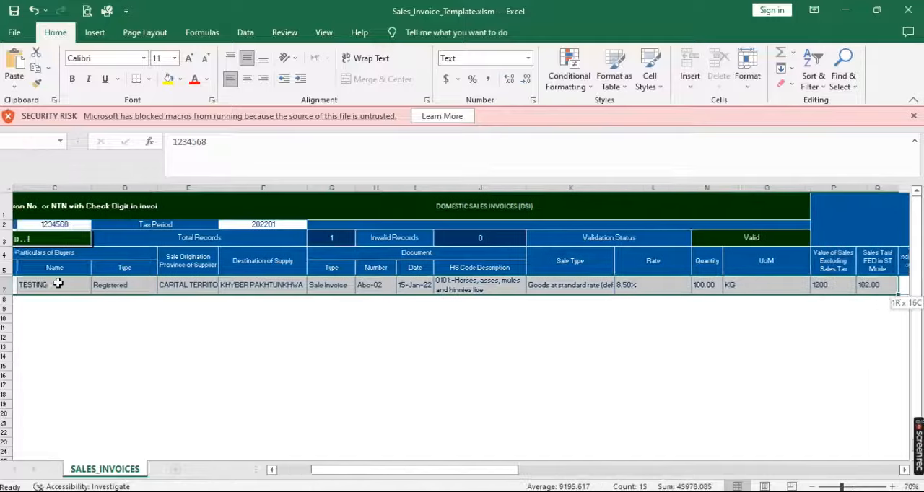
key(shift+Right)
key(shift+Right)
key(shift+Right)
key(shift+Right)
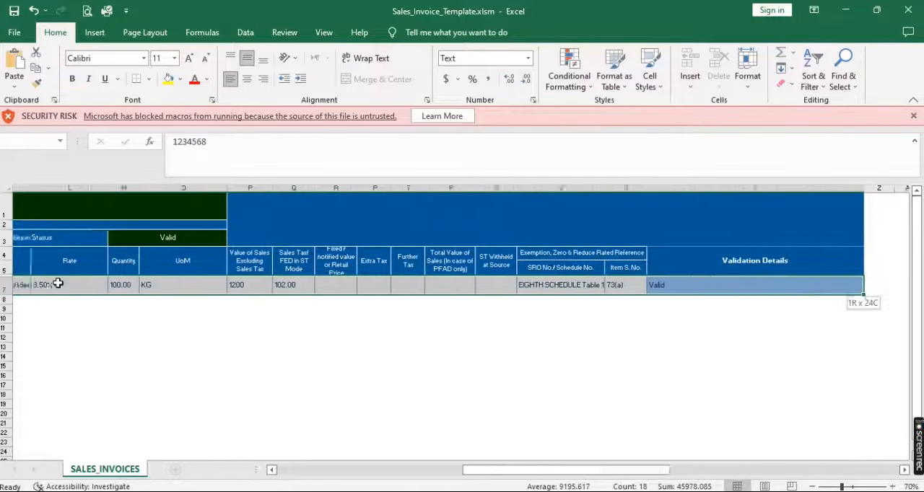
key(ctrl+c)
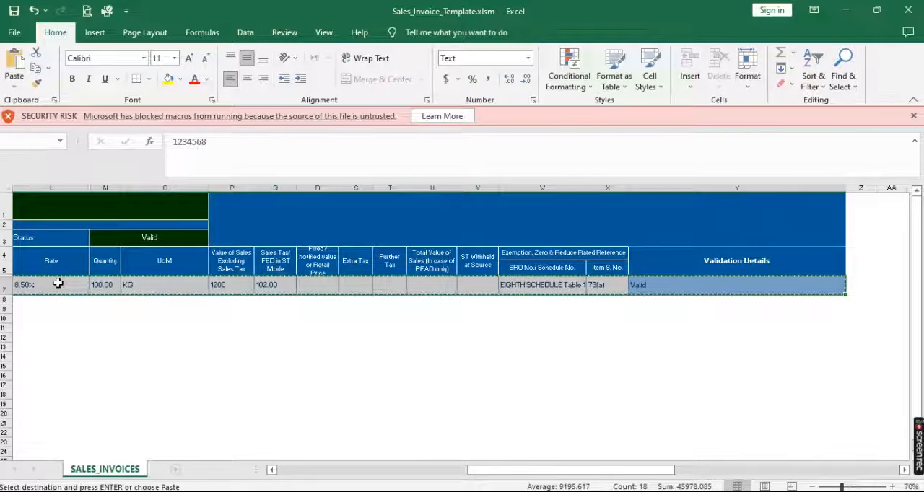
Paste the copied sample invoice row into rows 8 to 35 of the SALES_INVOICES sheet
key(Down)
key(shift+Down)
key(shift+Down)
key(shift+Down)
key(shift+Down)
key(shift+Down)
key(shift+Down)
key(shift+Down)
key(shift+Down)
key(shift+Down)
key(shift+Down)
key(shift+Down)
key(shift+Down)
key(shift+Down)
key(shift+Down)
key(shift+Down)
key(shift+Down)
key(shift+Down)
key(shift+Down)
key(shift+Down)
key(shift+Down)
key(shift+Down)
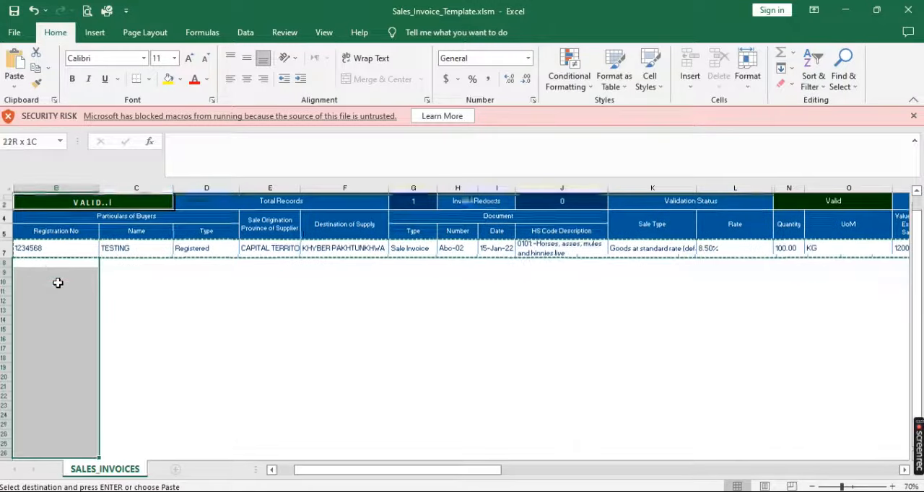
key(shift+Down)
key(shift+Down)
key(shift+Down)
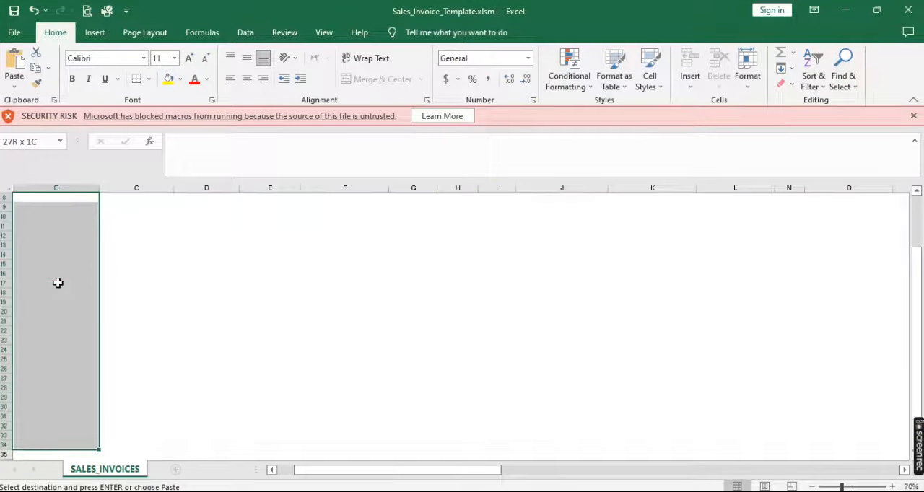
key(shift+Down)
key(Return)
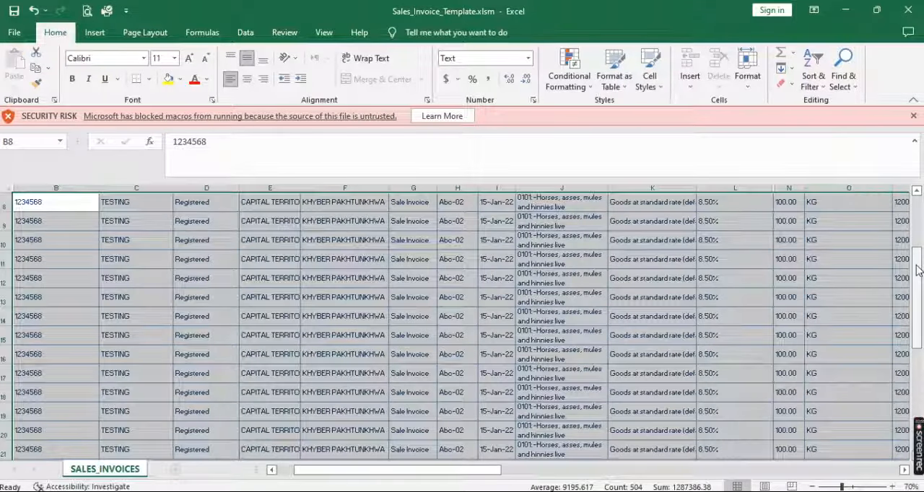
drag(918, 269, 919, 218)
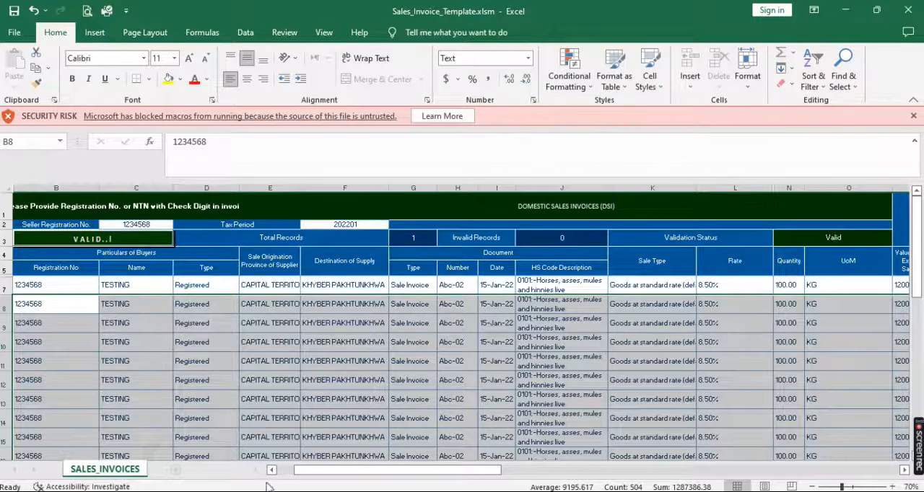
mouse_move(279, 490)
click(233, 449)
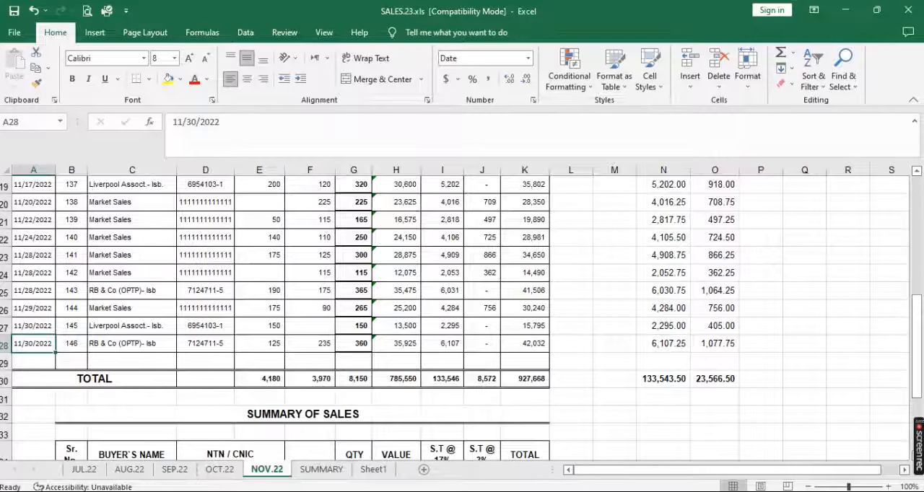
mouse_move(279, 491)
click(344, 469)
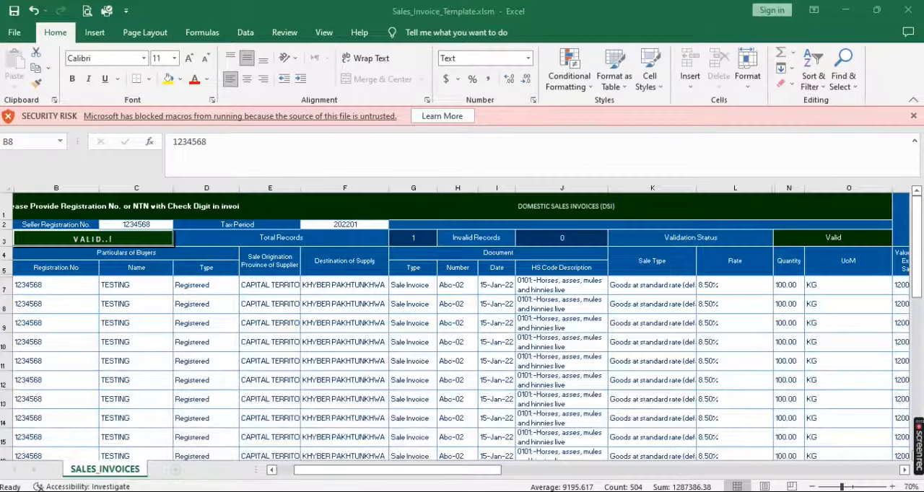
Switch to SALES.23.xls and copy the CNIC / NTN entries of all November invoices, cells D6 to D28
mouse_move(289, 483)
click(220, 462)
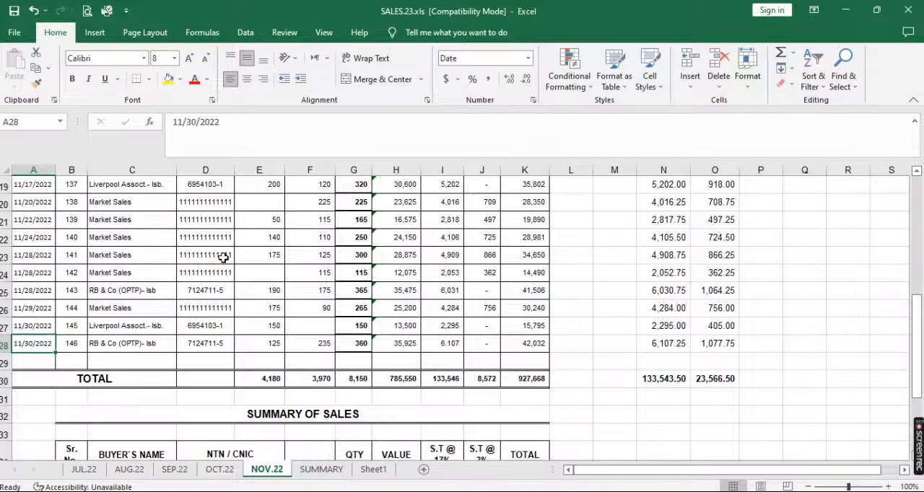
key(Page_Up)
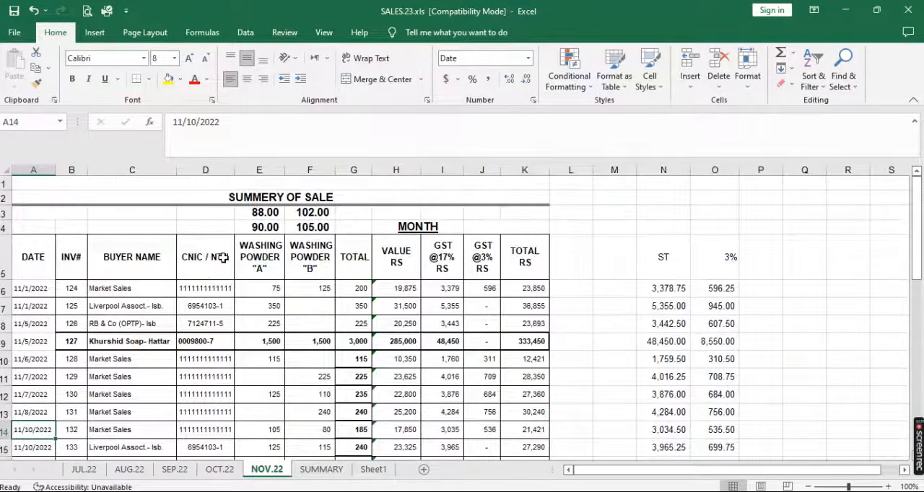
click(204, 288)
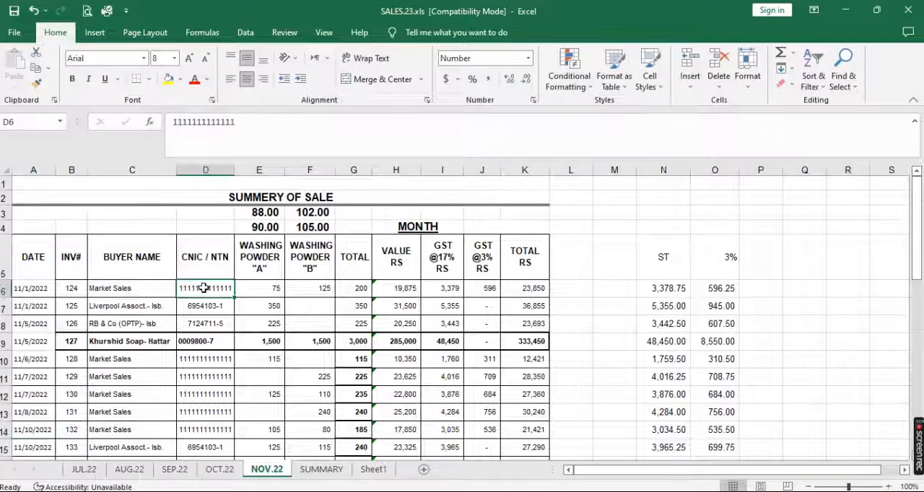
drag(205, 288, 217, 458)
key(shift+Down)
key(shift+Up)
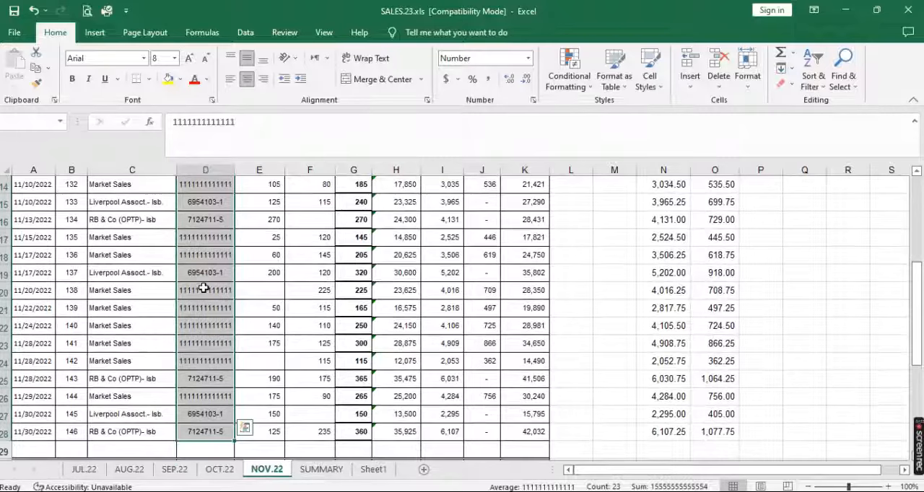
key(ctrl+c)
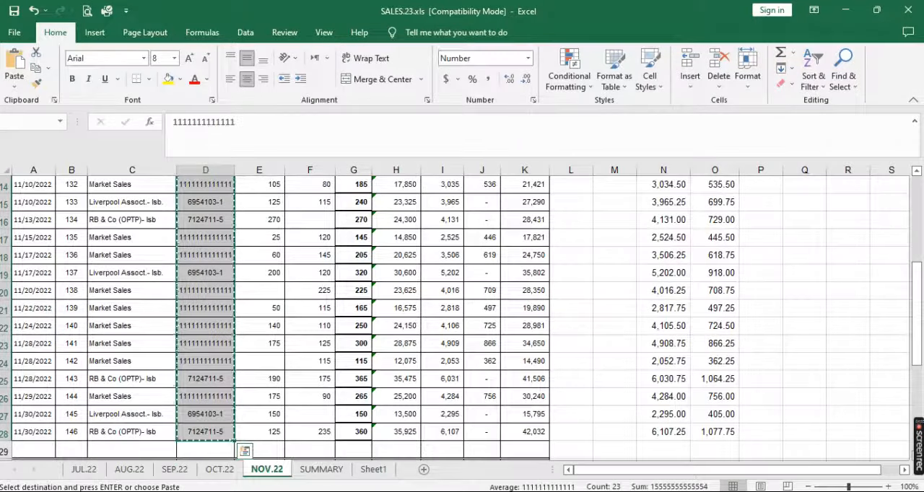
Switch to Sales_Invoice_Template.xlsm and paste the copied CNIC / NTN entries as values into the Registration No column from B7 down
click(354, 448)
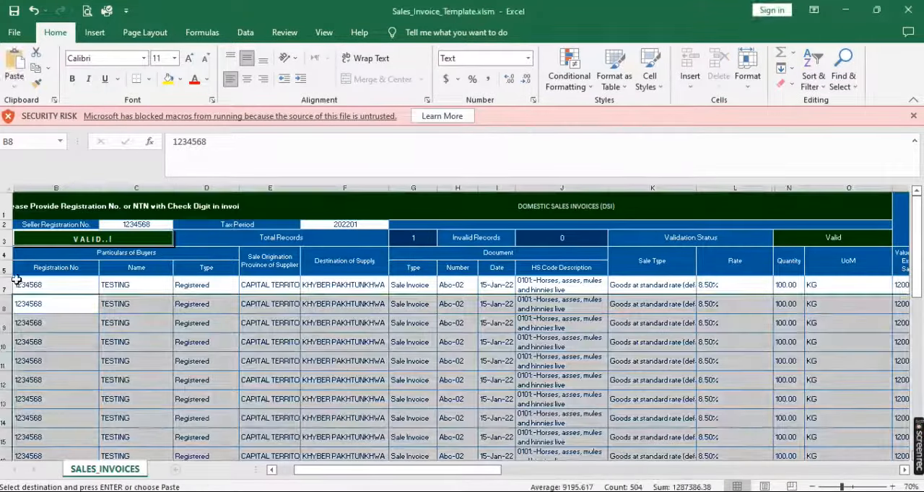
click(29, 285)
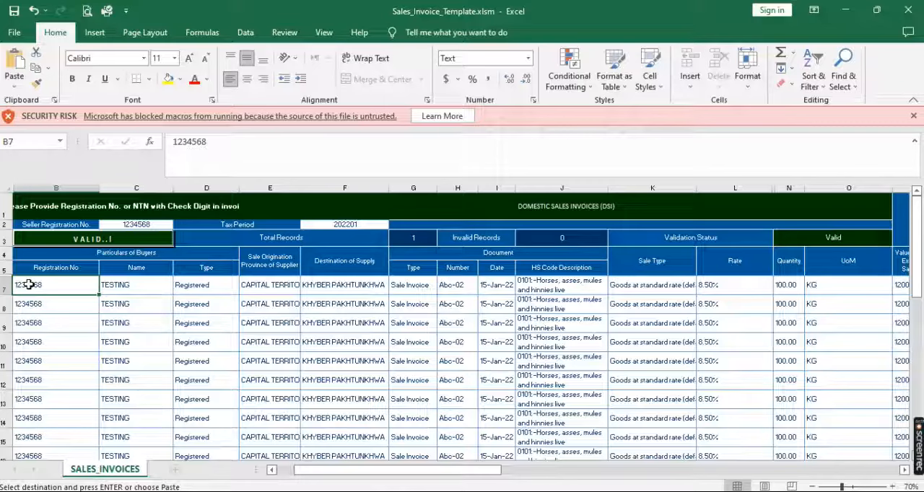
right_click(29, 285)
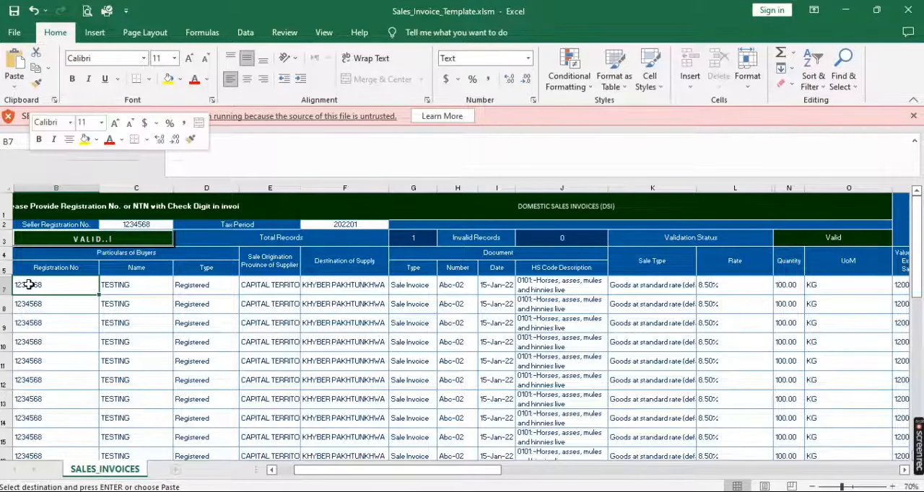
click(77, 262)
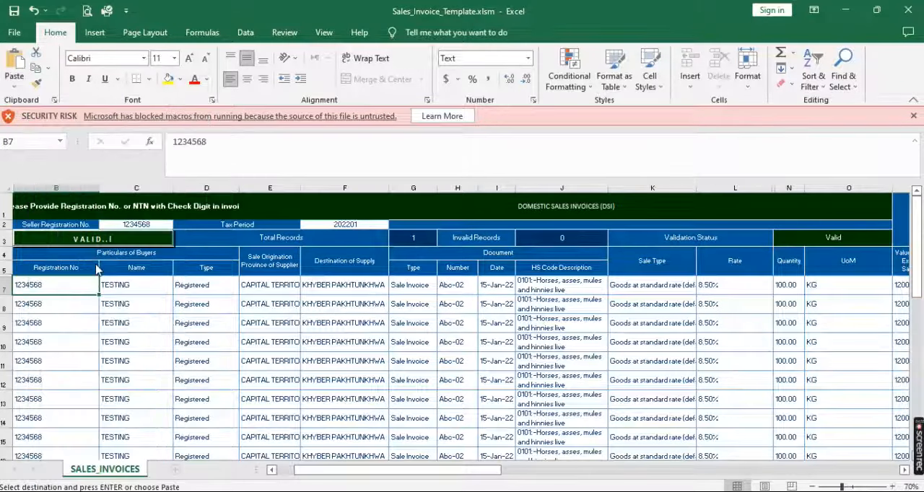
click(27, 240)
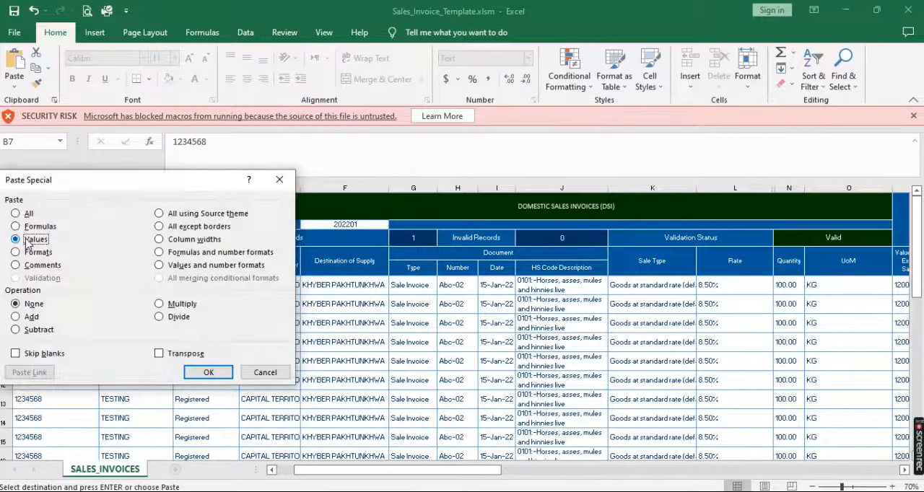
key(Return)
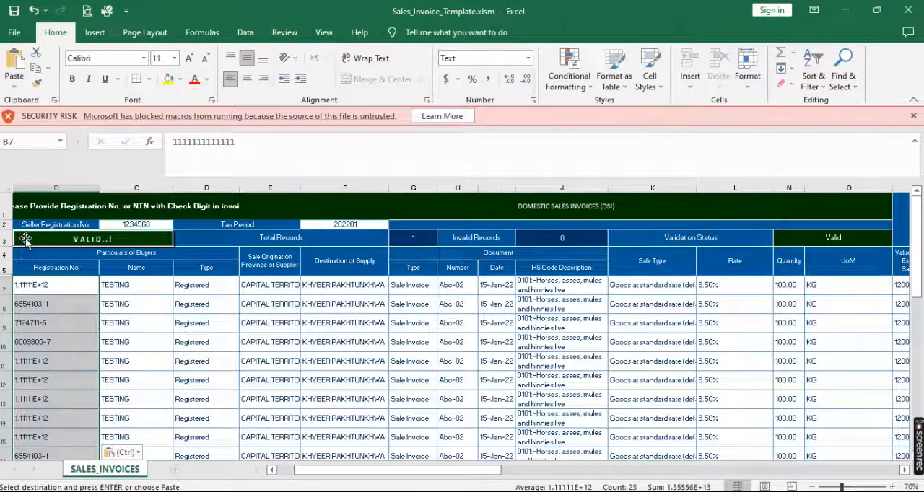
Re-enter the Registration No cells from B7 to B27 that show scientific notation so they display all digits
click(60, 285)
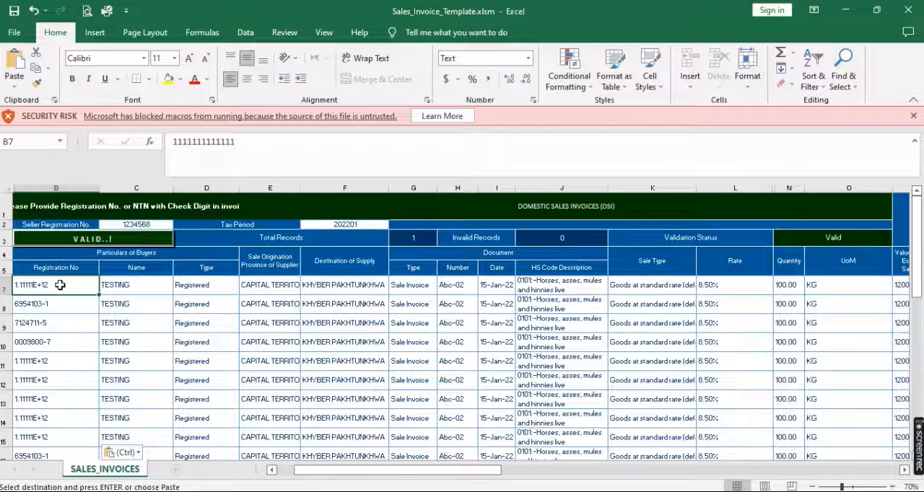
double_click(61, 285)
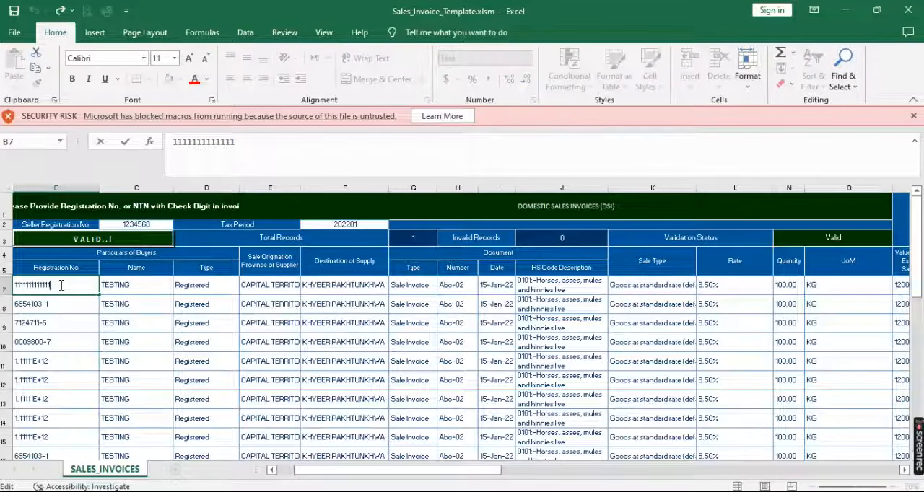
key(Return)
key(Return)
key(Return)
key(Return)
key(F2)
key(Return)
key(F2)
key(Return)
key(F2)
key(Return)
key(F2)
key(Return)
key(F2)
key(Return)
key(Return)
key(Return)
key(Return)
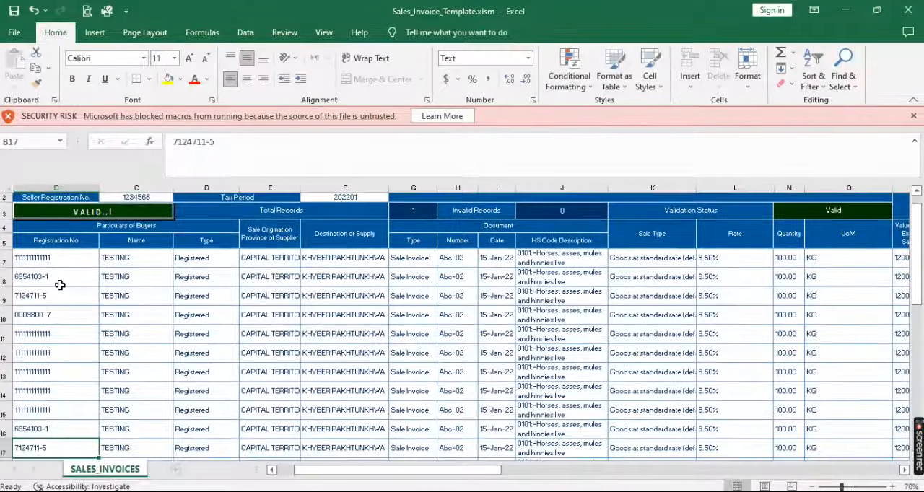
key(Up)
key(F2)
key(Return)
key(F2)
key(Return)
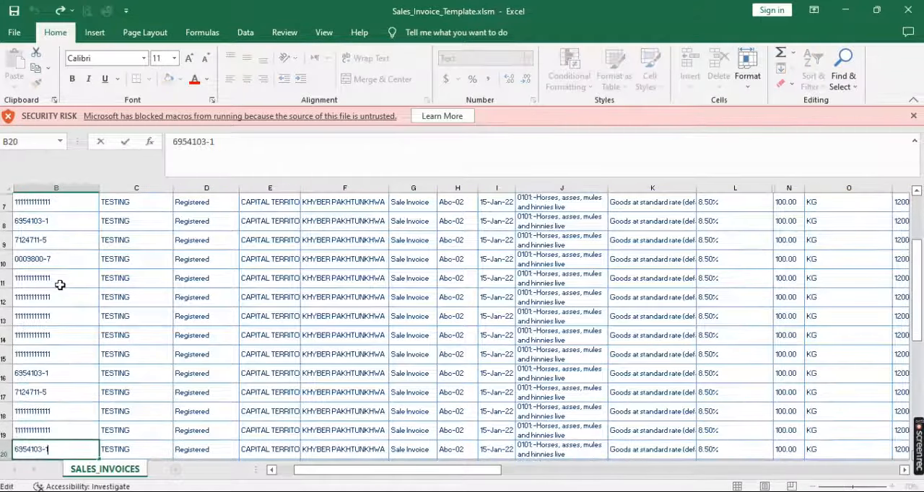
key(Return)
key(F2)
key(Return)
key(F2)
key(Return)
key(F2)
key(Return)
key(F2)
key(Return)
key(F2)
key(Return)
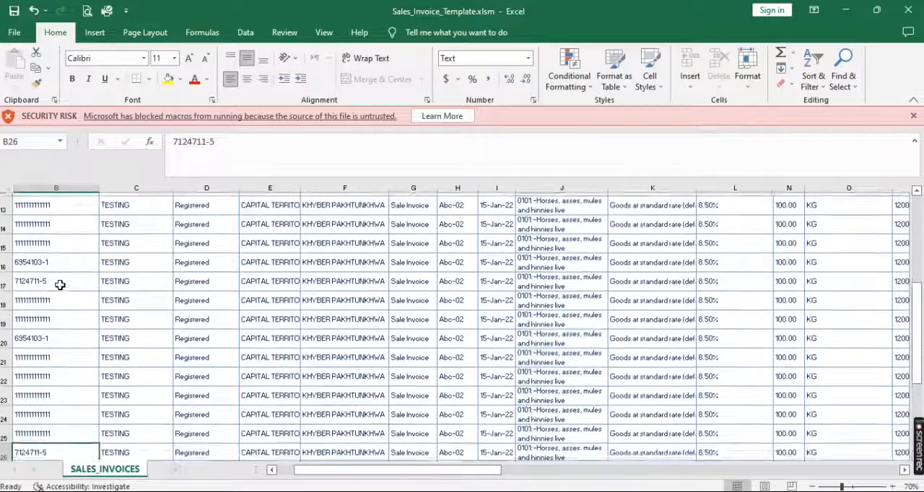
key(F2)
key(Return)
key(Return)
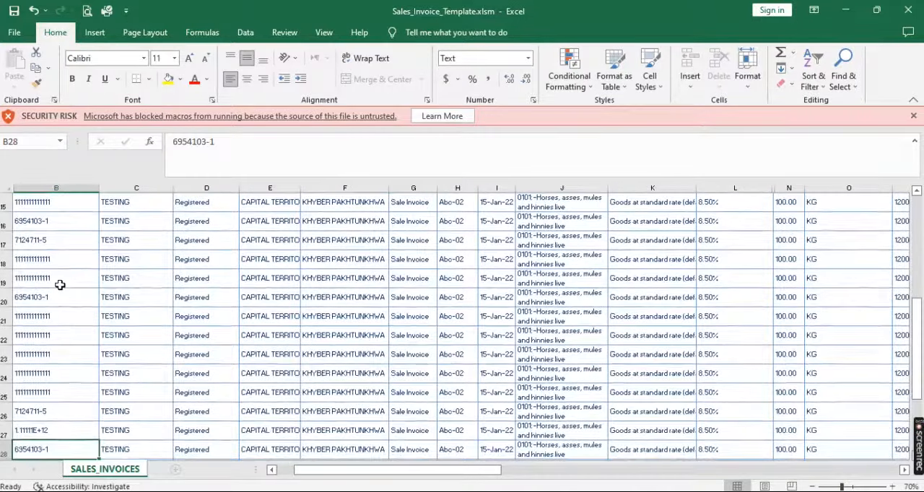
key(Up)
key(F2)
key(Return)
key(Return)
key(Return)
key(Return)
key(Return)
key(Return)
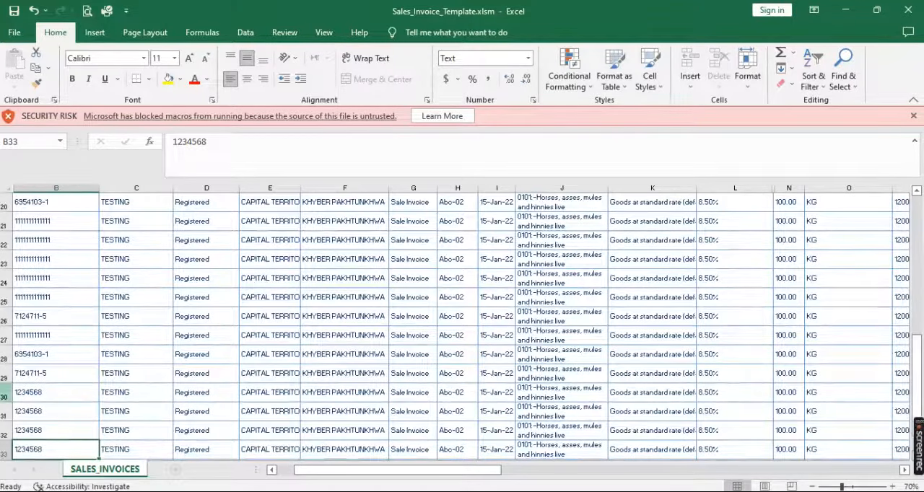
Delete the surplus sample rows from row 30 down, below the last November invoice
click(6, 392)
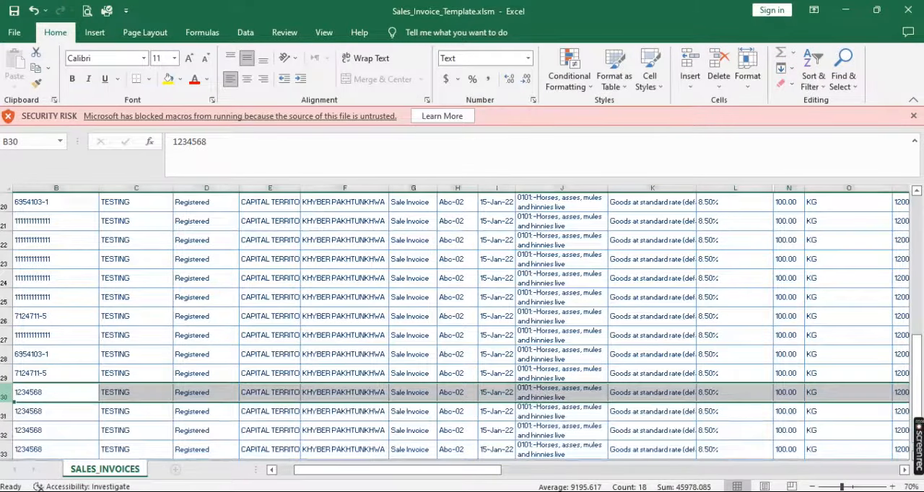
key(ctrl+minus)
key(ctrl+minus)
key(ctrl+minus)
key(ctrl+minus)
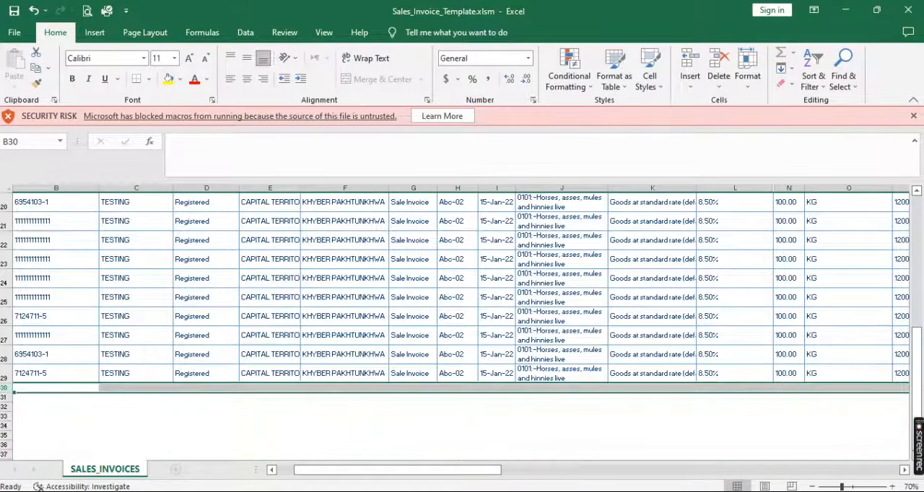
scroll(132, 326, up, 7)
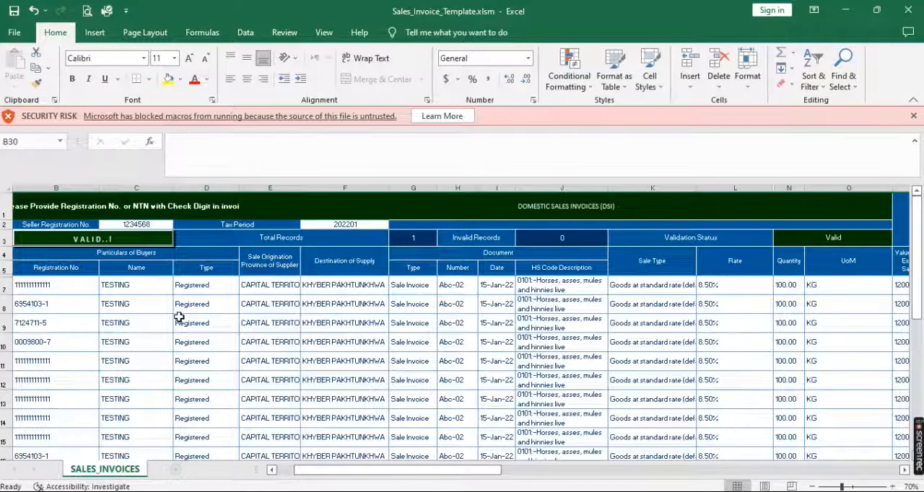
Switch to SALES.23.xls and copy the buyer names of all November invoices, cells C6 to C28
click(276, 491)
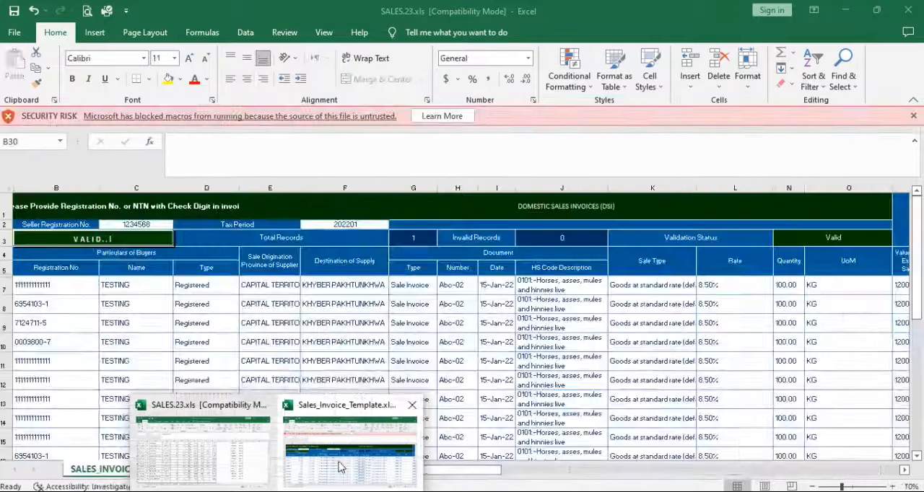
click(340, 465)
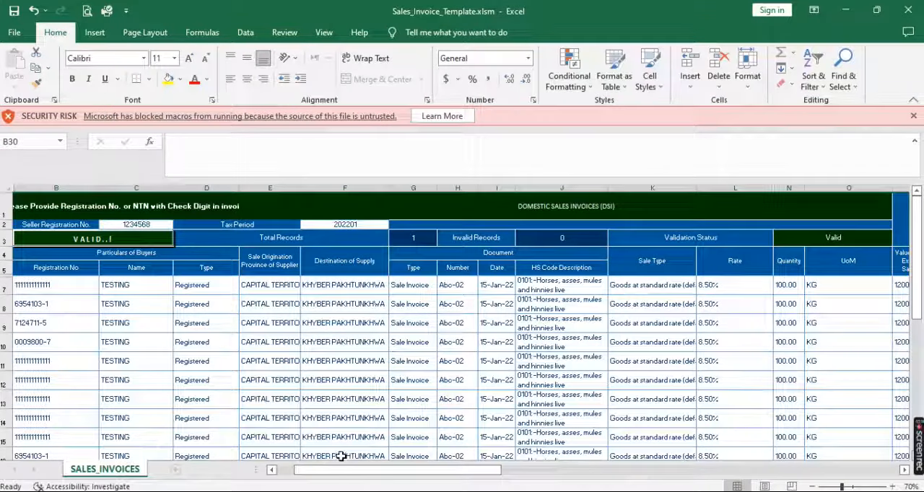
mouse_move(277, 491)
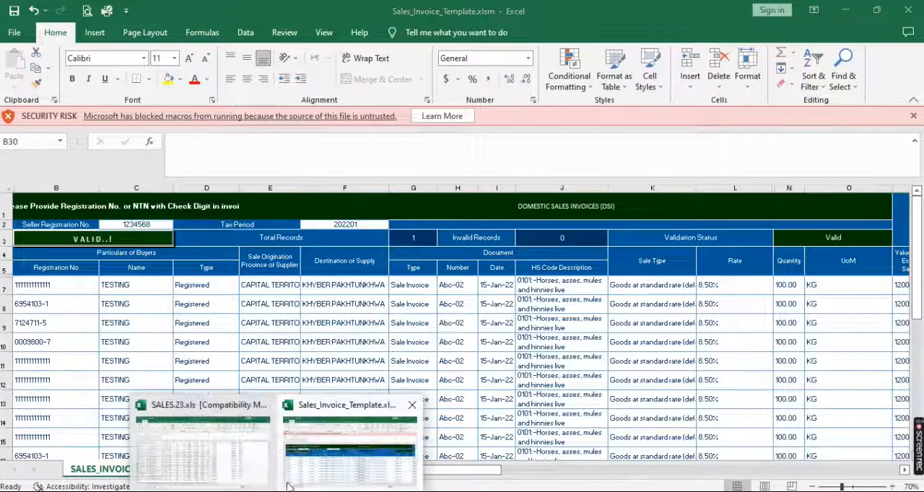
click(214, 466)
key(Up)
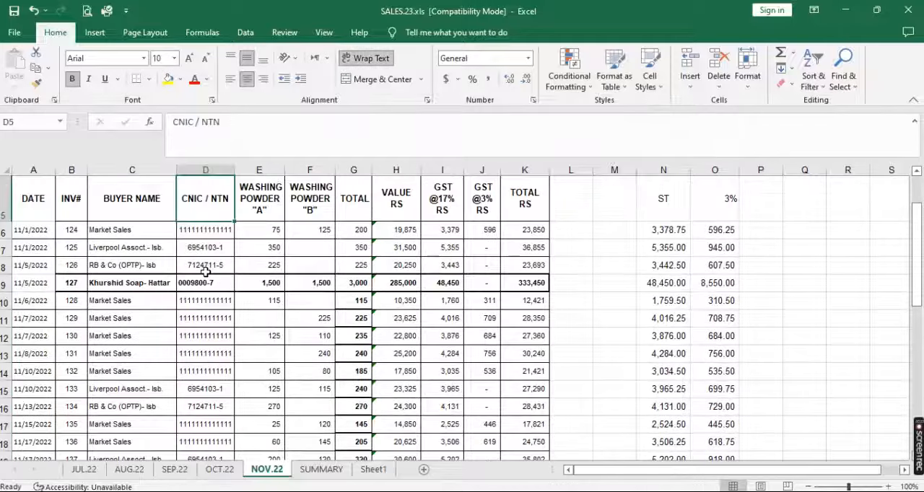
key(Left)
key(Down)
key(shift+Down)
key(shift+Down)
key(shift+Down)
key(shift+Down)
key(shift+Down)
key(shift+Down)
key(shift+Down)
key(shift+Down)
key(shift+Down)
key(shift+Down)
key(shift+Down)
key(shift+Down)
key(shift+Down)
key(shift+Down)
key(shift+Down)
key(shift+Down)
key(shift+Down)
key(shift+Down)
key(shift+Down)
key(shift+Down)
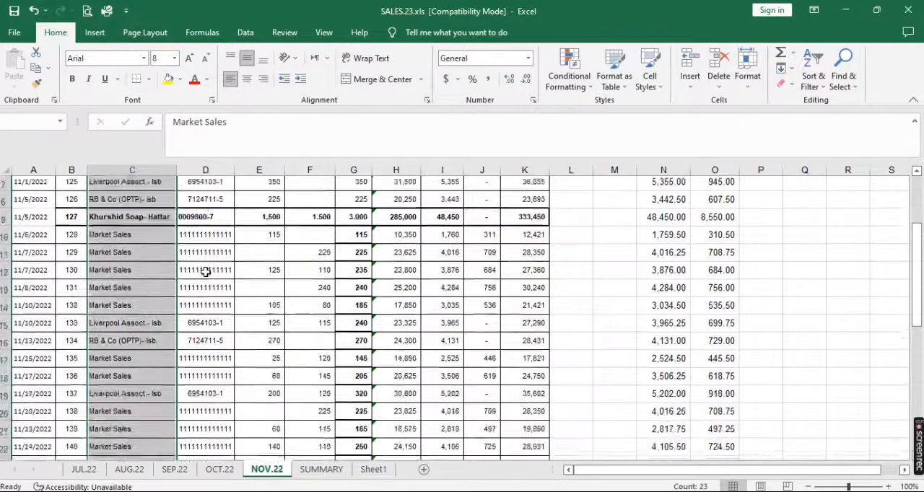
key(ctrl+c)
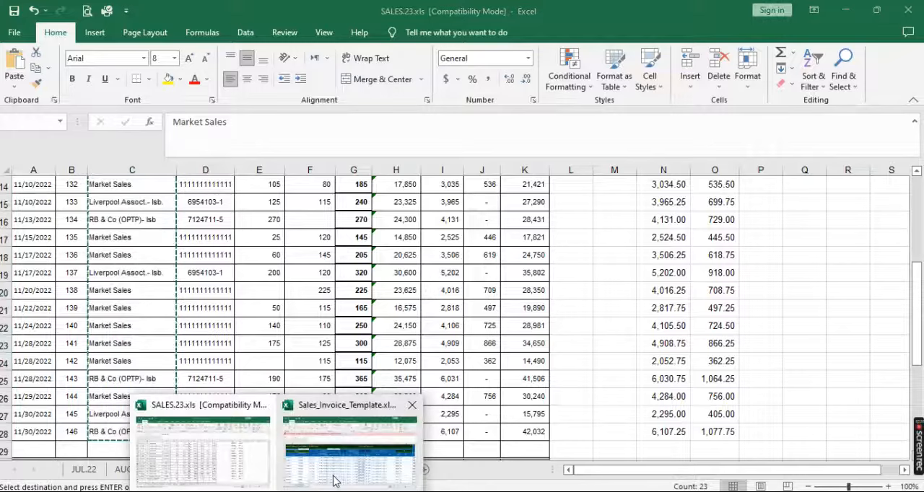
Switch to Sales_Invoice_Template.xlsm and paste the copied buyer names as values into the Name column from C7 down
click(334, 481)
click(136, 283)
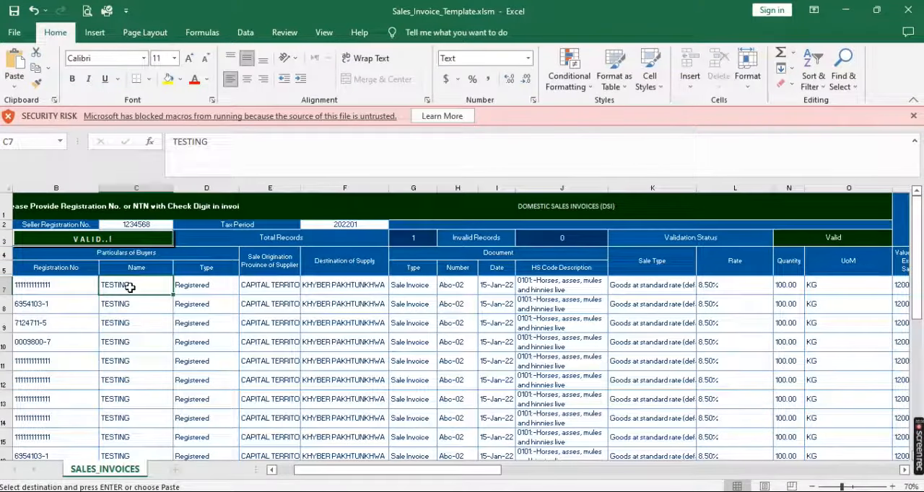
right_click(137, 284)
click(173, 262)
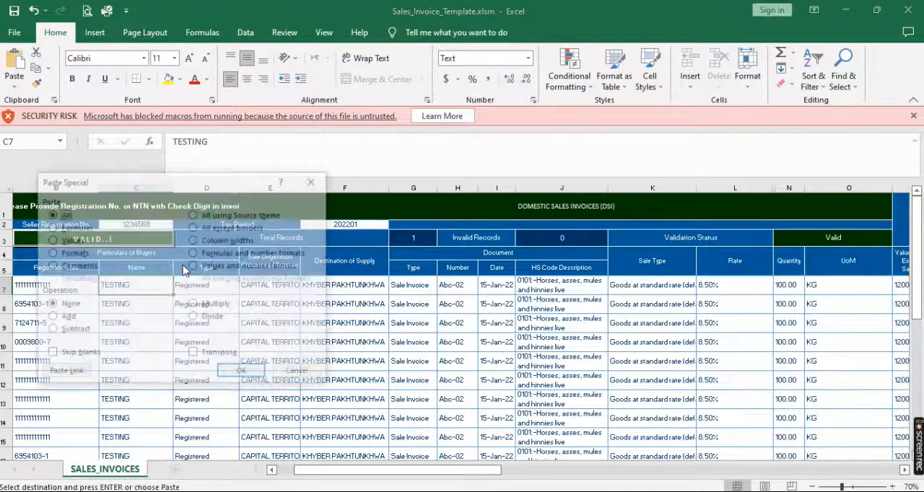
double_click(70, 240)
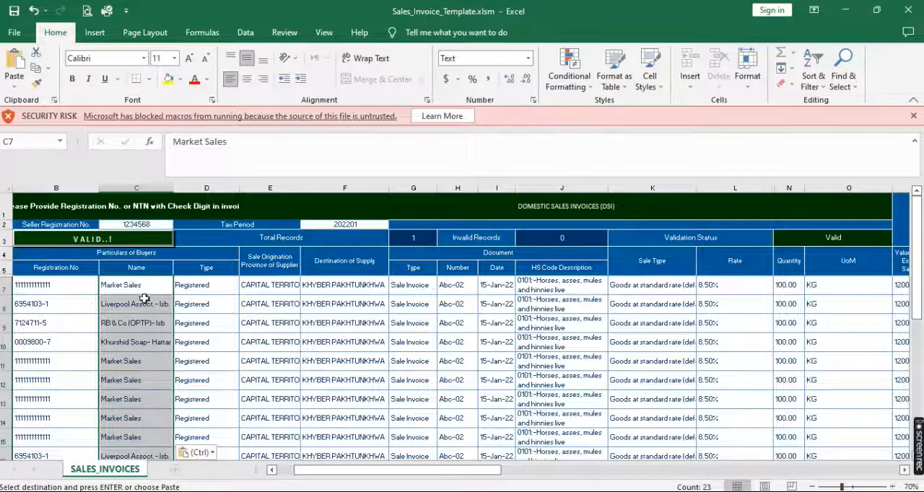
Examine the pasted registration numbers and buyer names down the invoice rows, comparing the Market Sales rows with the named buyers
click(85, 306)
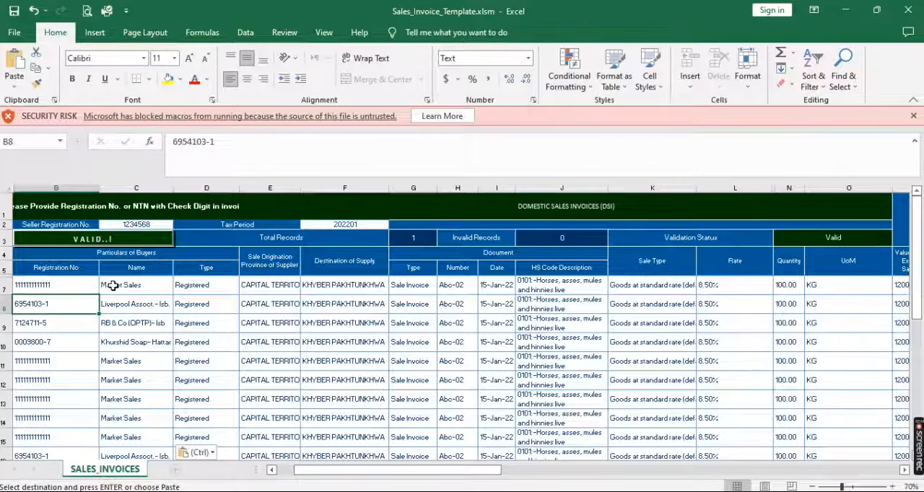
click(117, 363)
key(Down)
key(Down)
key(Down)
key(Down)
key(Down)
key(Down)
key(Down)
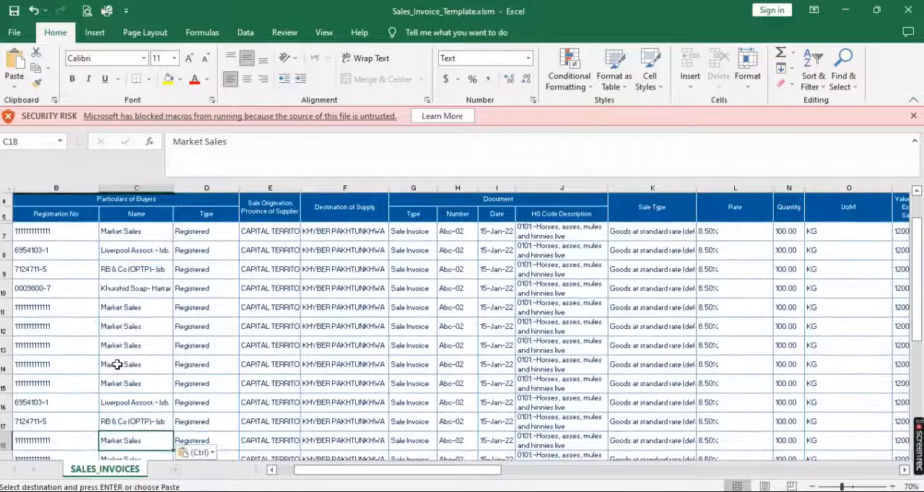
key(Down)
key(Down)
key(Down)
key(ctrl+v)
key(Up)
key(Up)
key(Up)
key(Up)
key(Up)
key(Up)
key(Up)
key(Up)
key(Up)
key(Up)
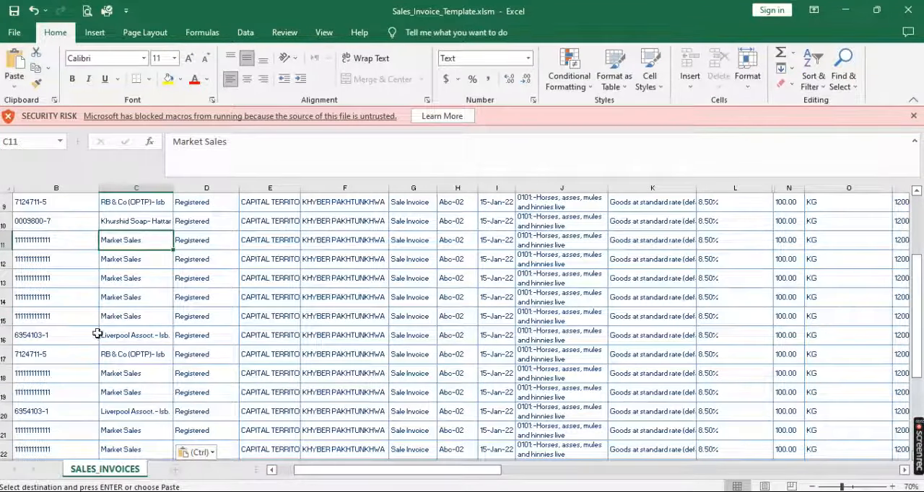
click(49, 239)
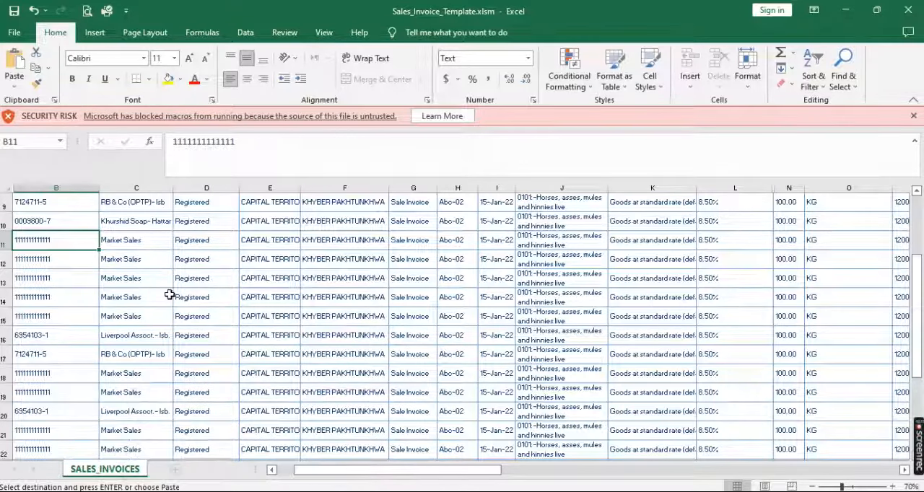
scroll(169, 295, up, 3)
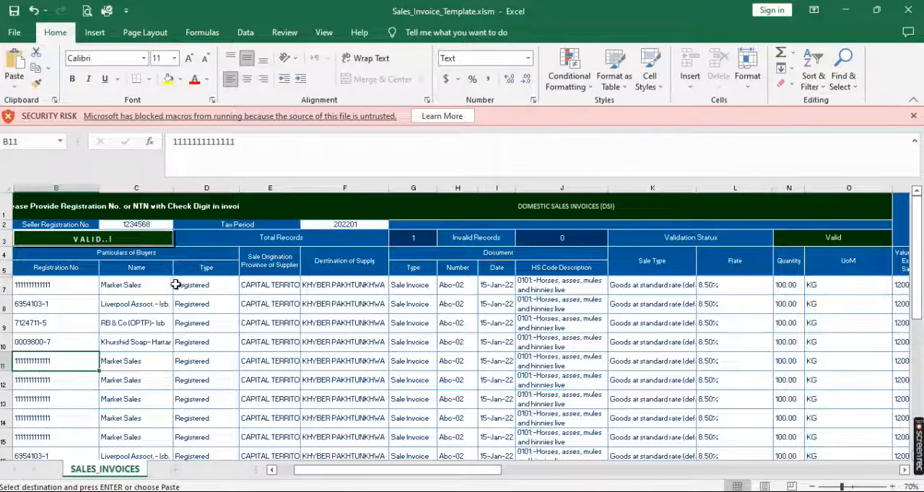
Set the buyer Type to Unregistered for the Market Sales rows 7 and 11, cells D7 and D11
click(202, 287)
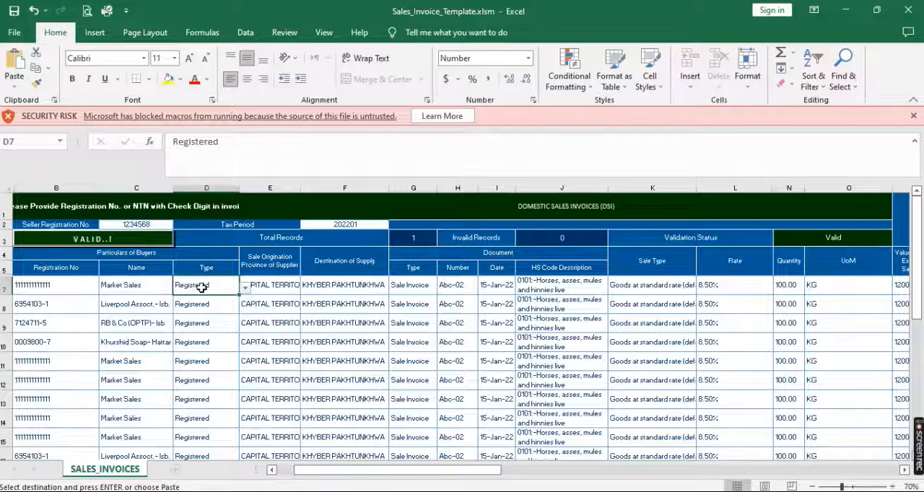
click(245, 290)
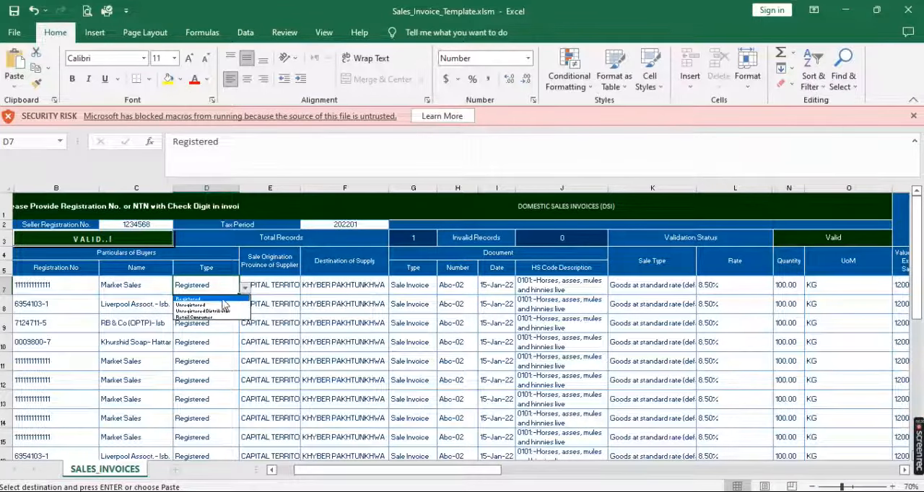
click(217, 305)
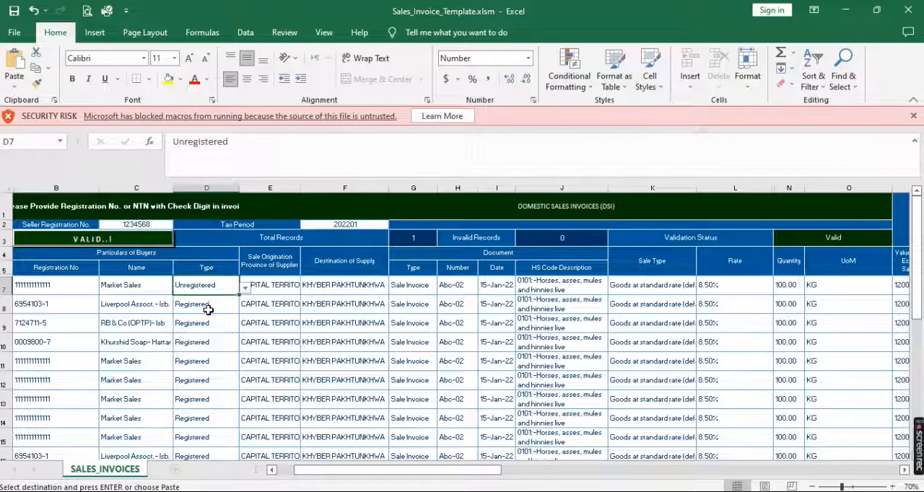
click(202, 362)
click(246, 365)
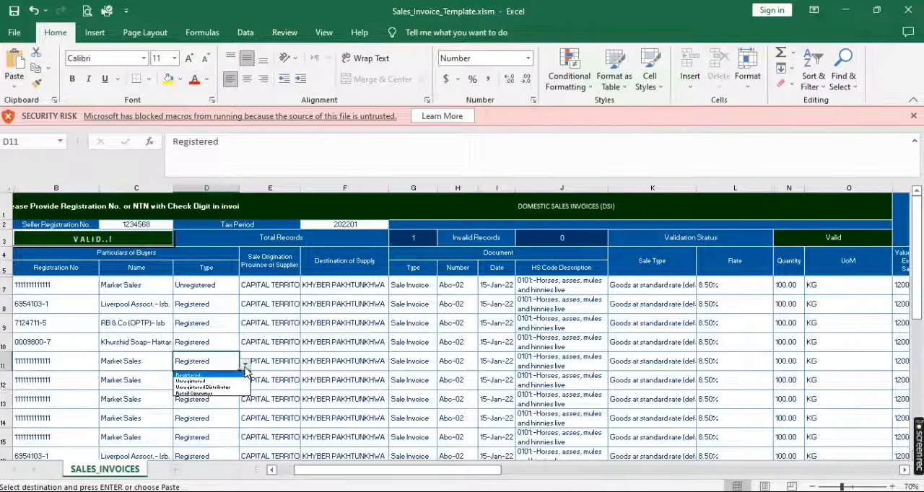
click(228, 381)
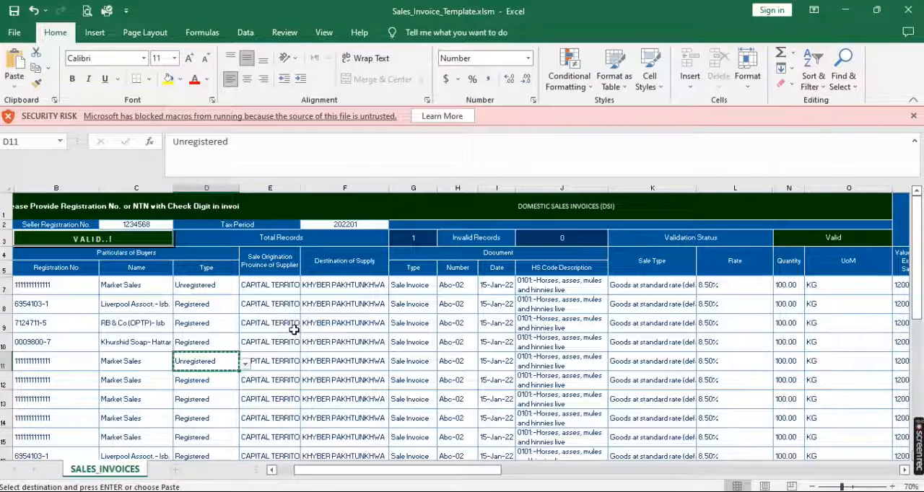
Copy the Unregistered type from D11 into the Market Sales rows below, cells D12 to D15
key(Down)
key(shift+Down)
key(shift+Down)
key(shift+Down)
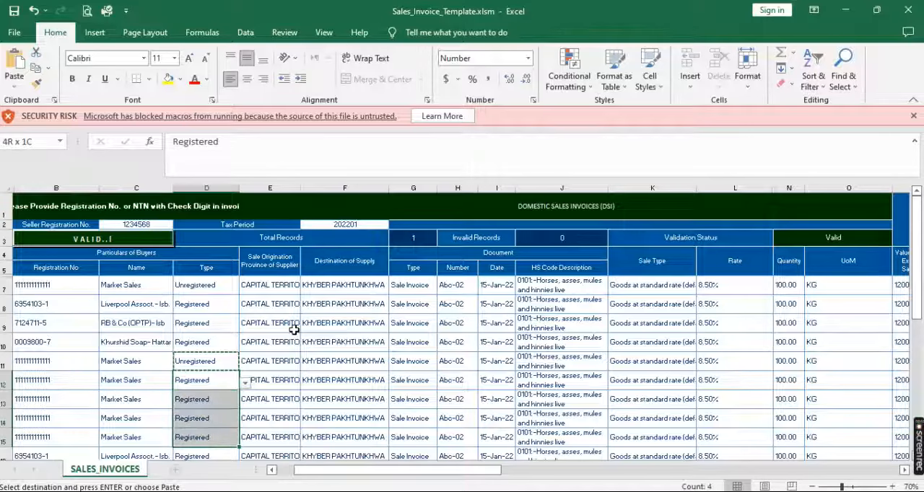
key(Return)
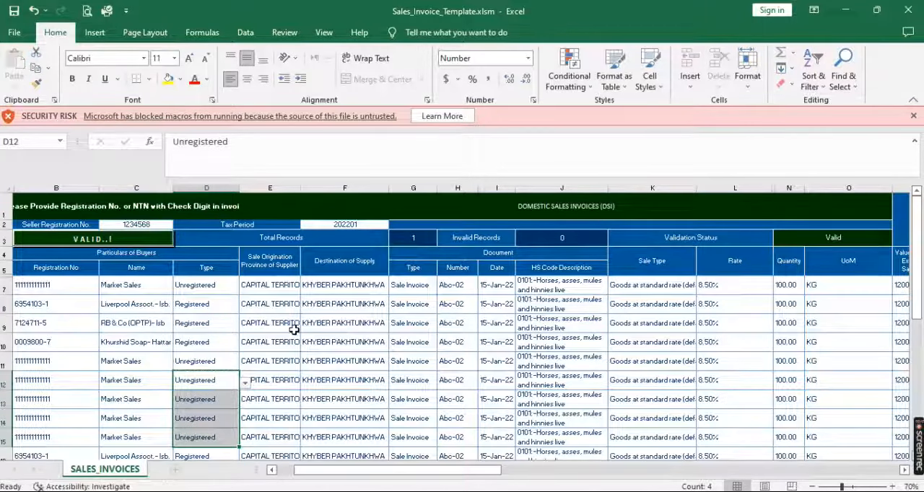
Set the buyer Type of the Market Sales rows 18 and 19 to Unregistered, cells D18 and D19
drag(920, 203, 921, 269)
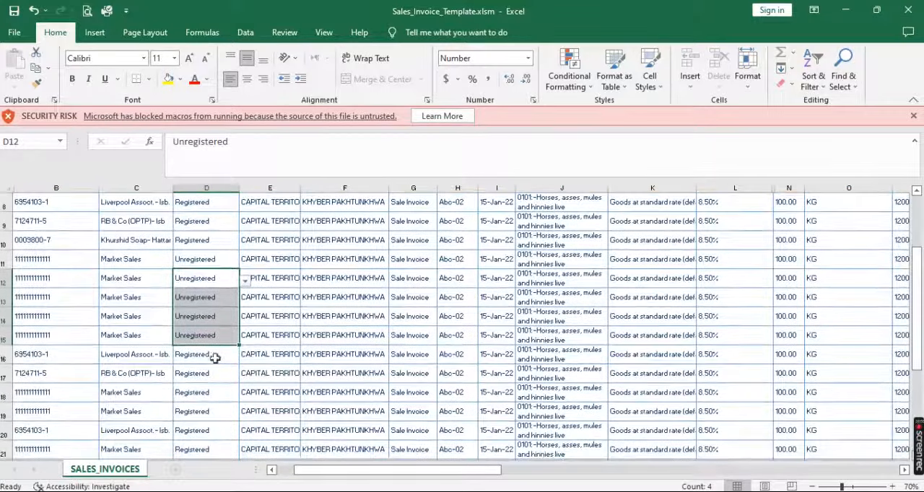
click(195, 357)
click(193, 376)
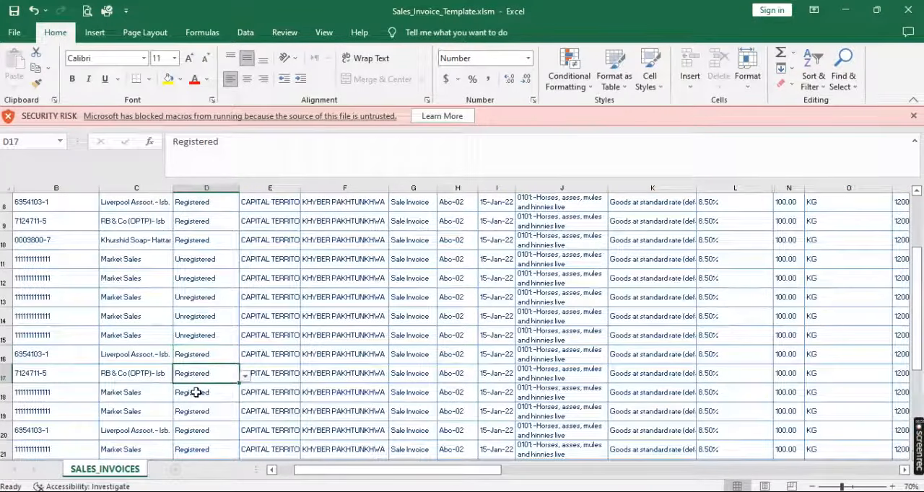
click(203, 397)
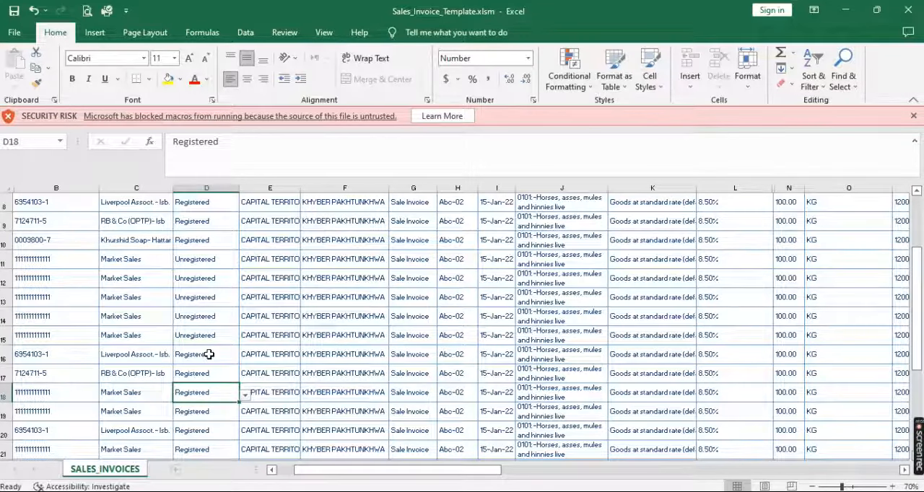
click(246, 399)
click(217, 414)
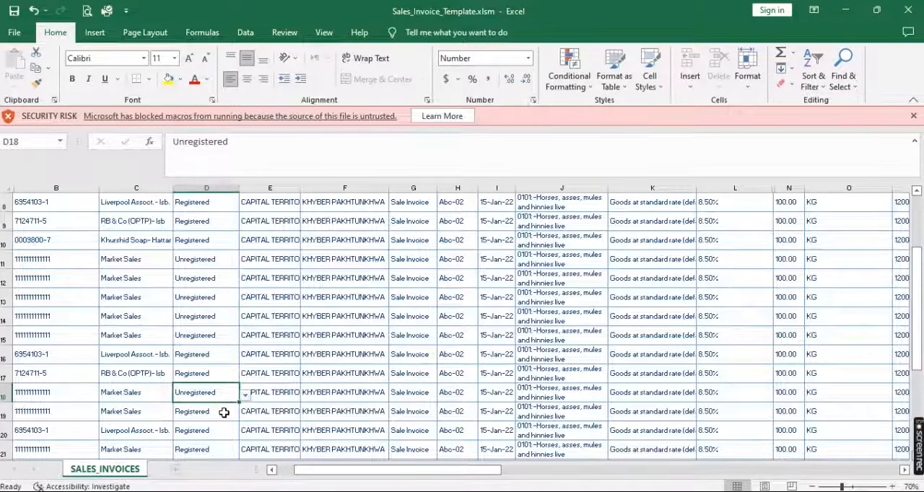
key(ctrl+c)
click(224, 412)
key(Return)
Enter Unregistered as the buyer Type for the Market Sales rows 22 and 23, cells D22 and D23
key(Down)
key(Down)
key(Down)
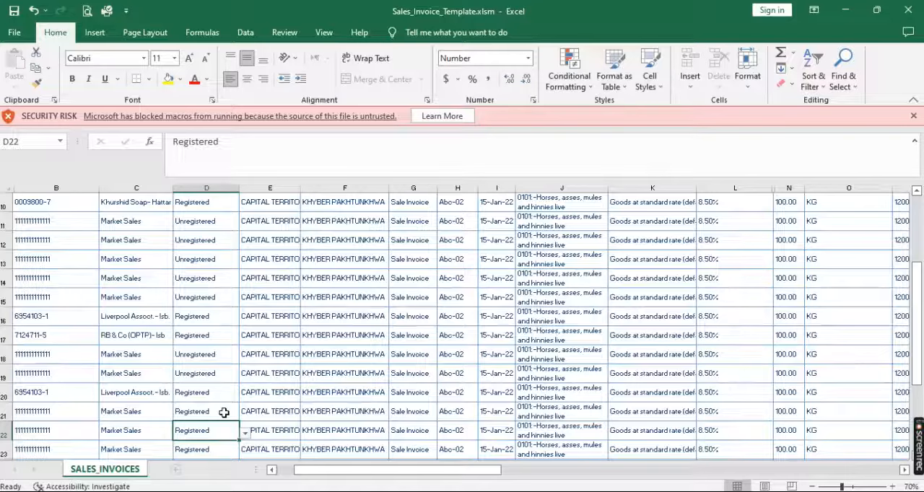
text(U)
key(Return)
text(U)
key(Return)
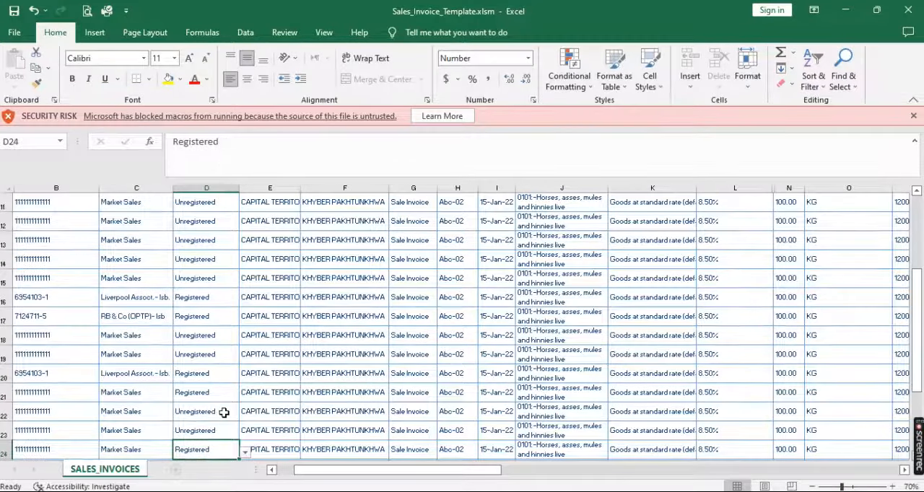
Copy the Unregistered type from D23 into the next two Market Sales rows, cells D24 and D25
key(Up)
key(ctrl+c)
key(Down)
key(shift+Down)
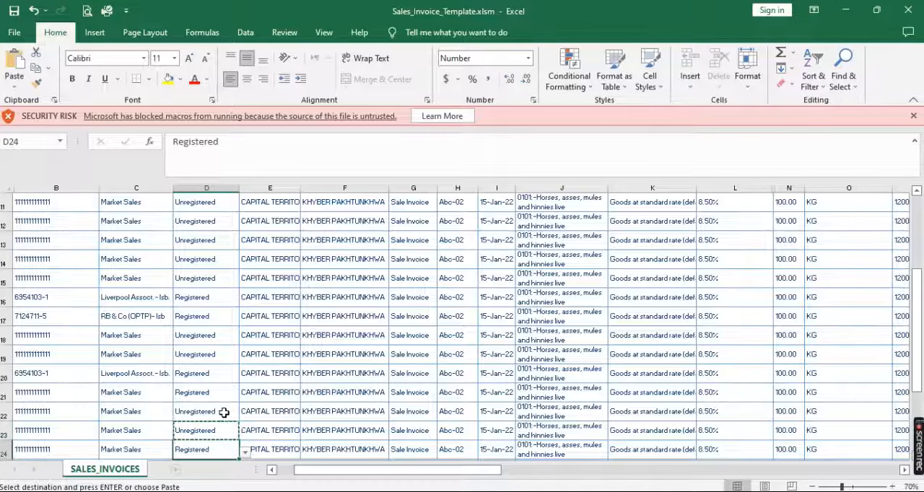
key(shift+Down)
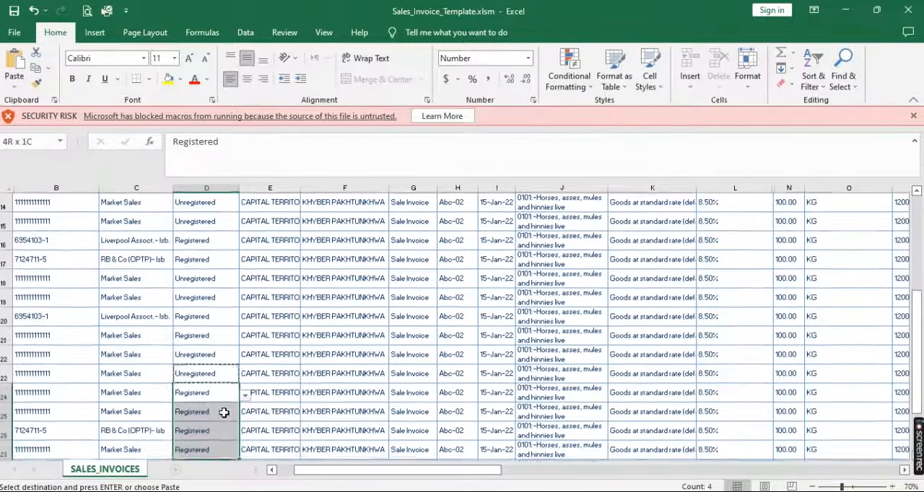
key(shift+Up)
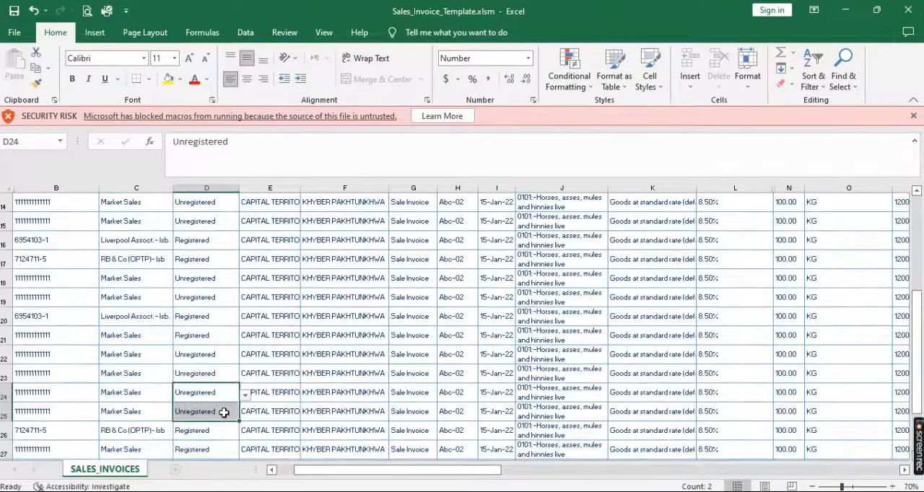
Enter Unregistered as the buyer Type for the Market Sales row 27, cell D27
click(209, 448)
text(u)
key(Return)
key(Return)
key(Return)
key(Up)
key(Up)
key(Up)
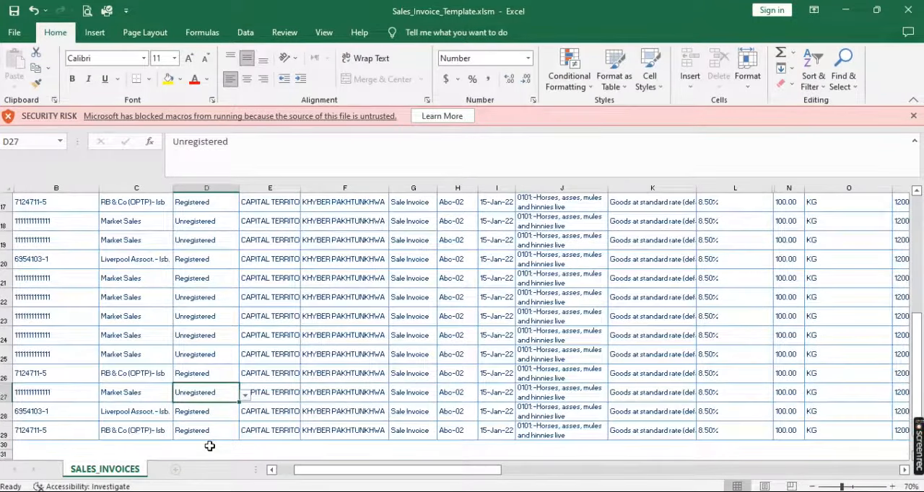
In row 7, choose KHYBER PAKHTUNKHWA as both the supplier's Sale Origination Province and the Destination of Supply
scroll(209, 446, up, 5)
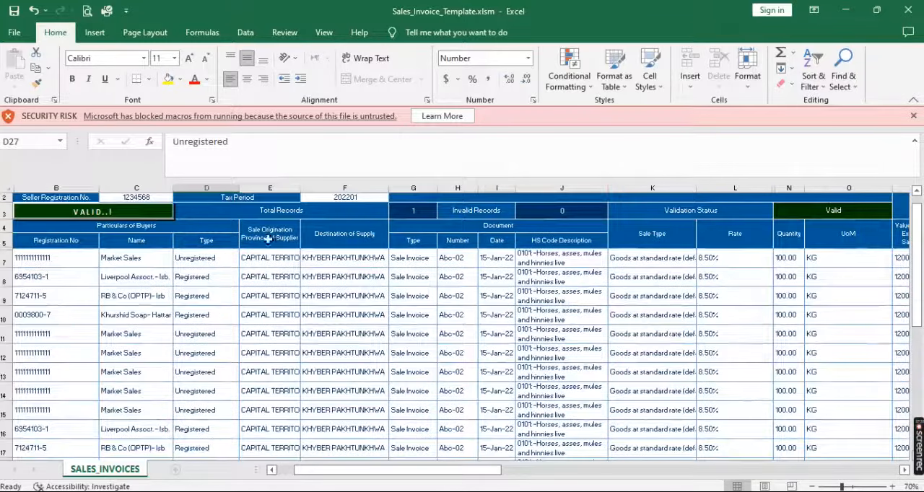
click(266, 258)
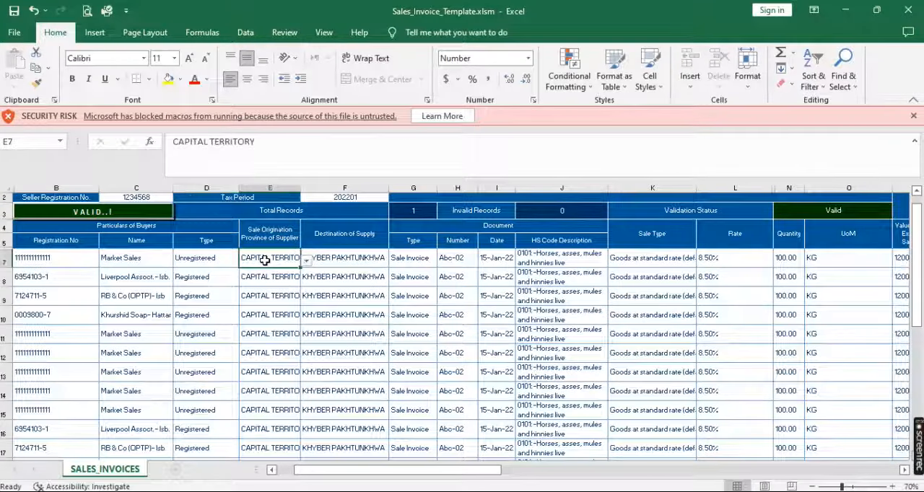
click(307, 262)
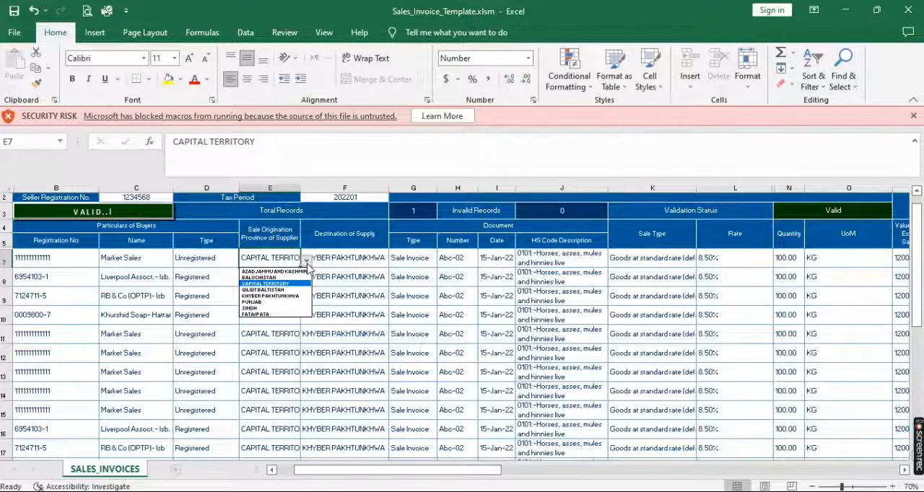
click(283, 296)
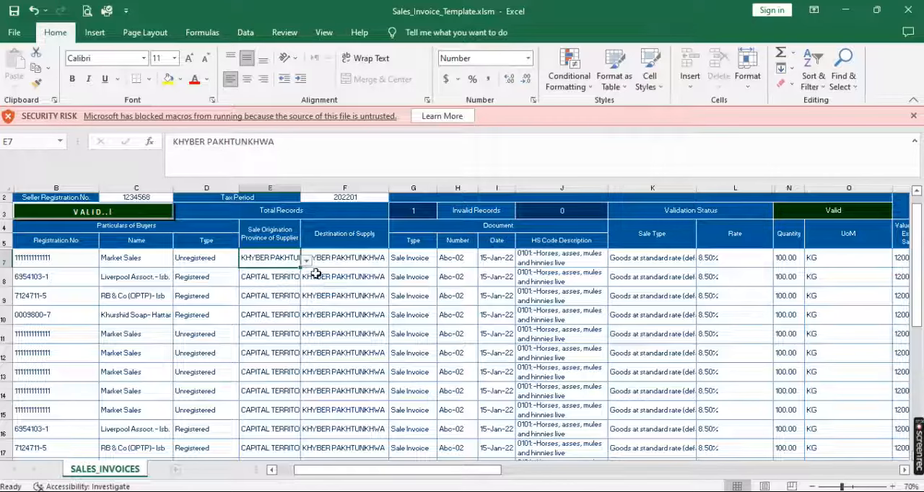
click(363, 254)
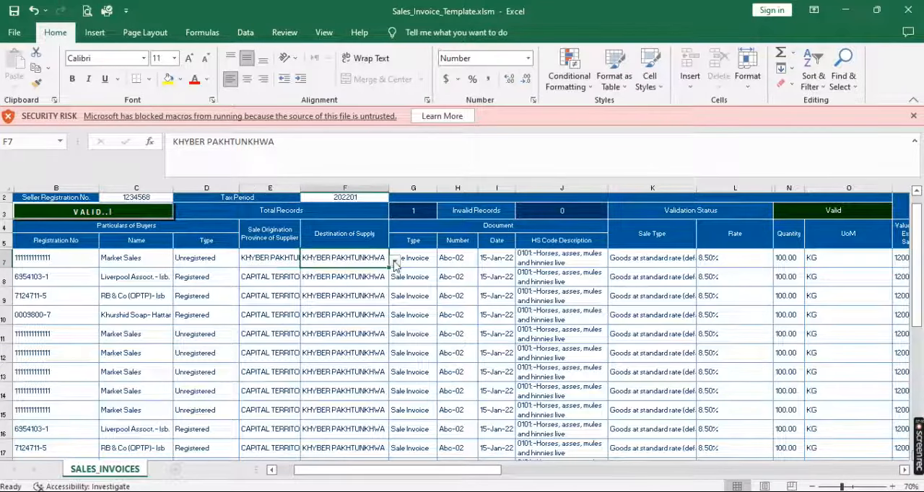
click(395, 261)
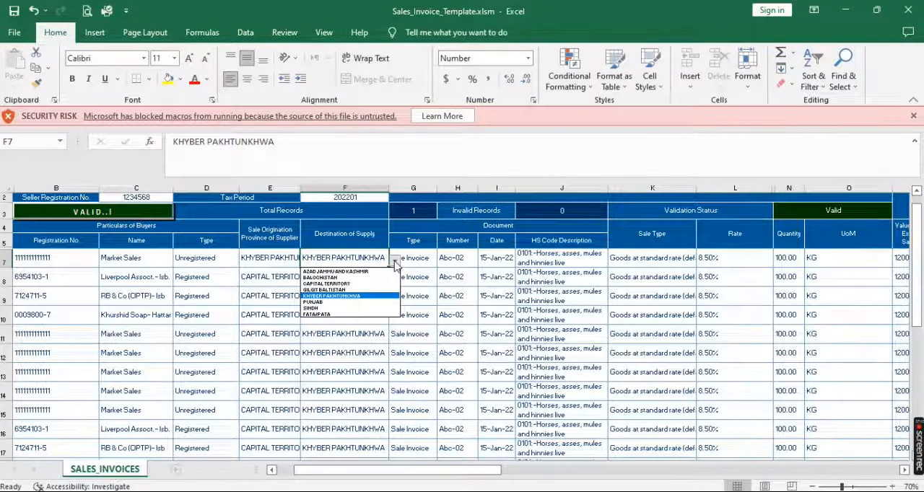
click(356, 297)
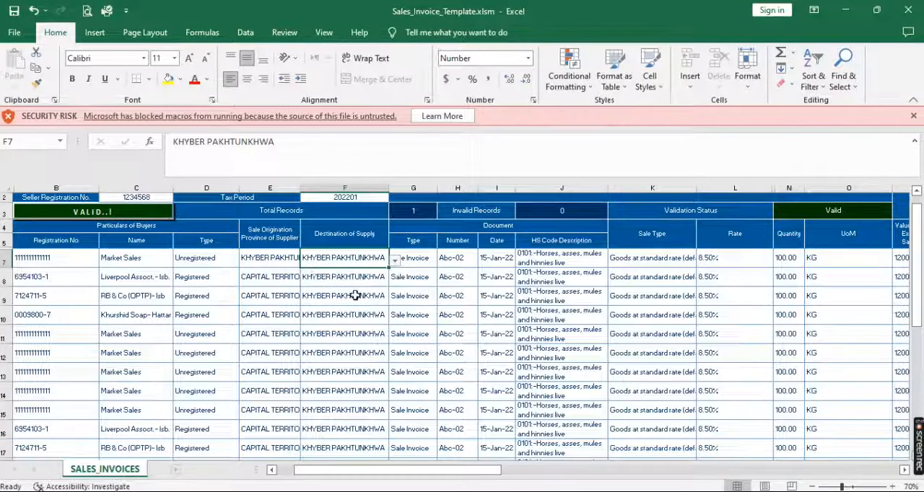
Copy the supplier province KHYBER PAKHTUNKHWA from E7 down to all remaining invoice rows, E8 to E29
click(264, 258)
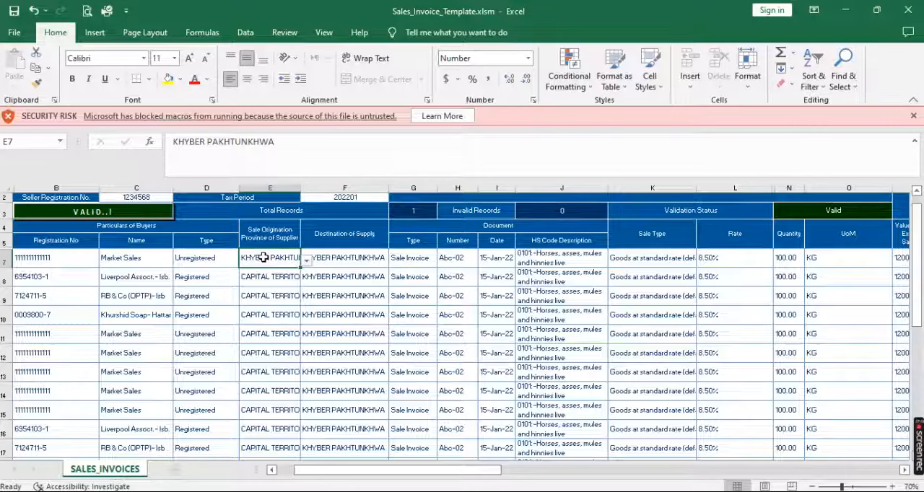
key(ctrl+c)
key(Down)
key(shift+Down)
key(shift+Down)
key(shift+Down)
key(shift+Down)
key(shift+Down)
key(shift+Down)
key(shift+Down)
key(shift+Down)
key(shift+Down)
key(shift+Down)
key(shift+Down)
key(shift+Down)
key(shift+Down)
key(shift+Down)
key(shift+Down)
key(shift+Down)
key(shift+Down)
key(shift+Down)
key(shift+Down)
key(shift+Down)
key(shift+Down)
key(Return)
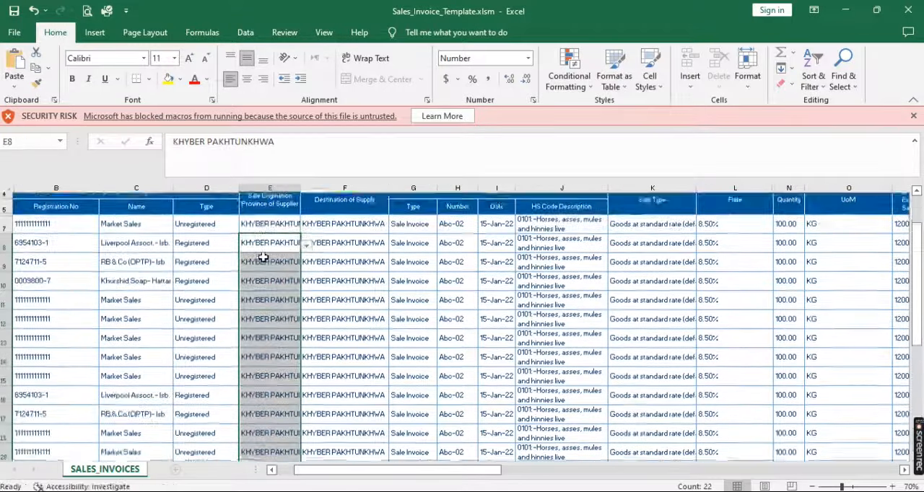
Set the Destination of Supply for the Liverpool Assoct. invoice in F8 to CAPITAL TERRITORY
click(346, 285)
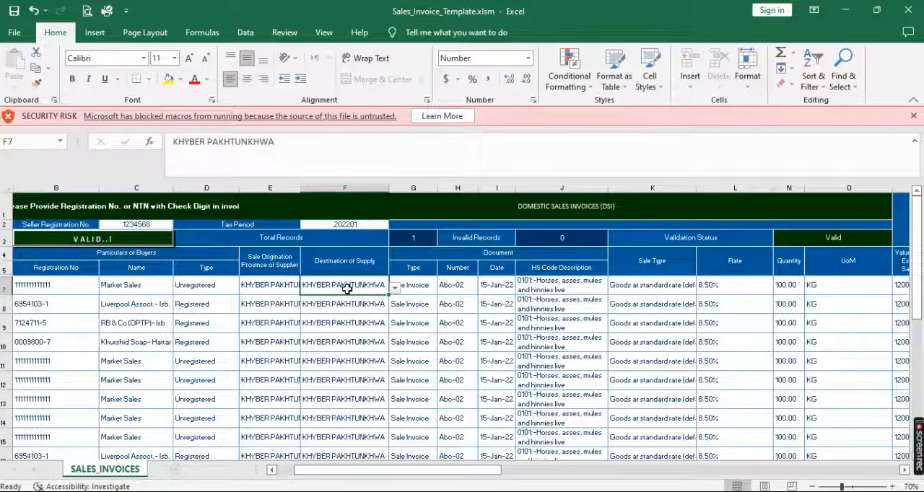
click(365, 304)
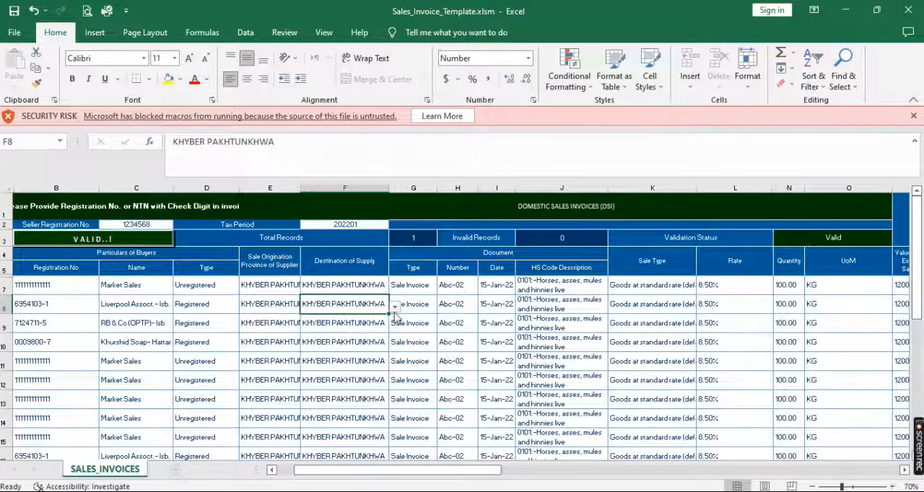
click(395, 308)
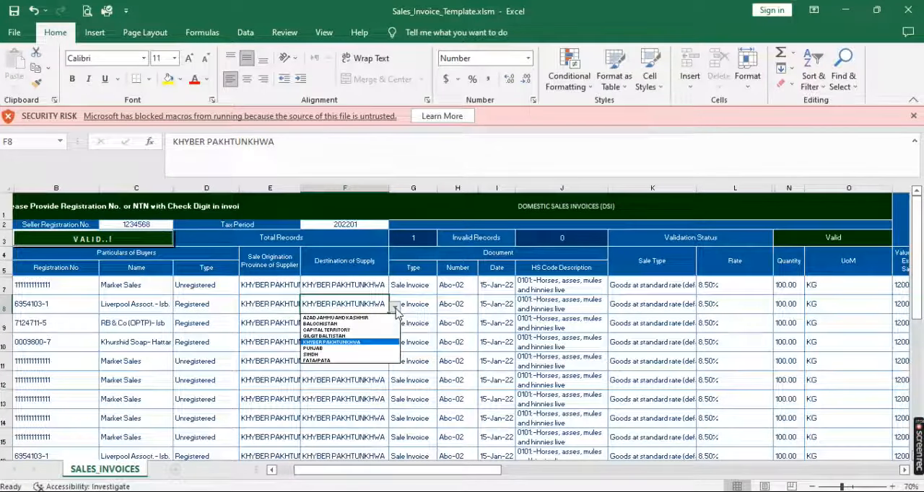
click(360, 331)
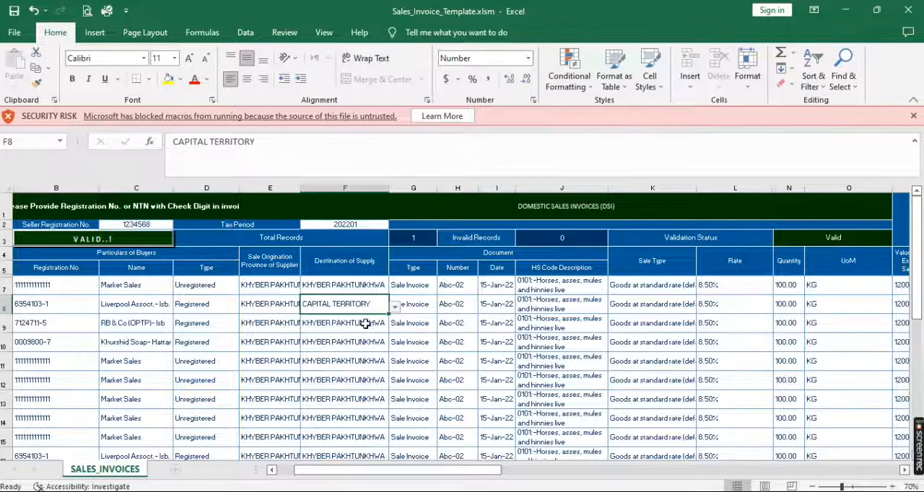
Review the province options offered for the Destination of Supply in F9
click(366, 324)
click(394, 327)
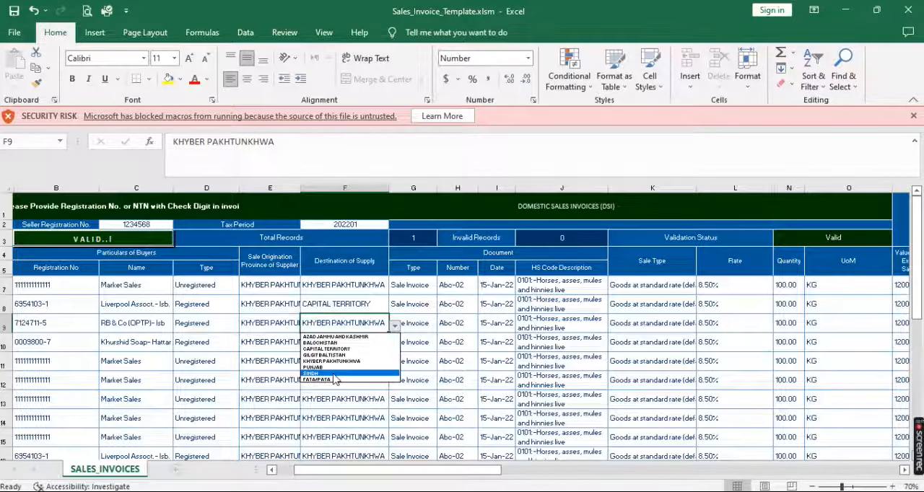
key(Escape)
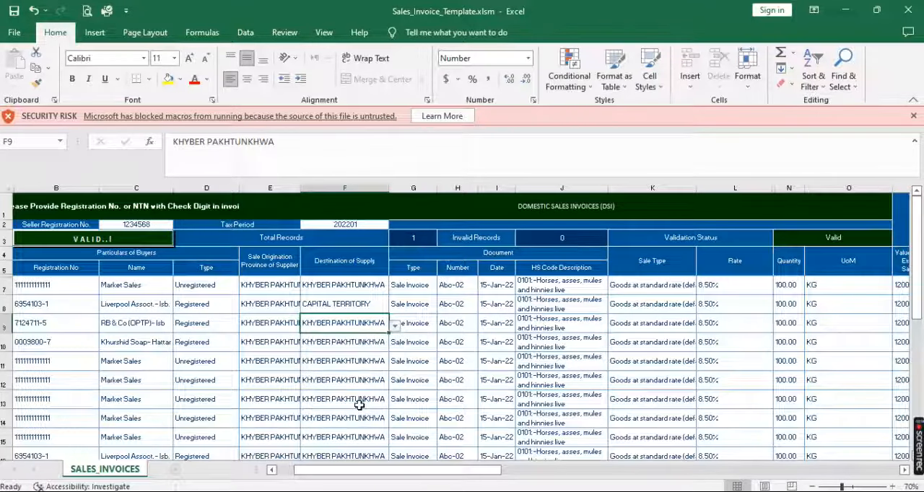
click(370, 345)
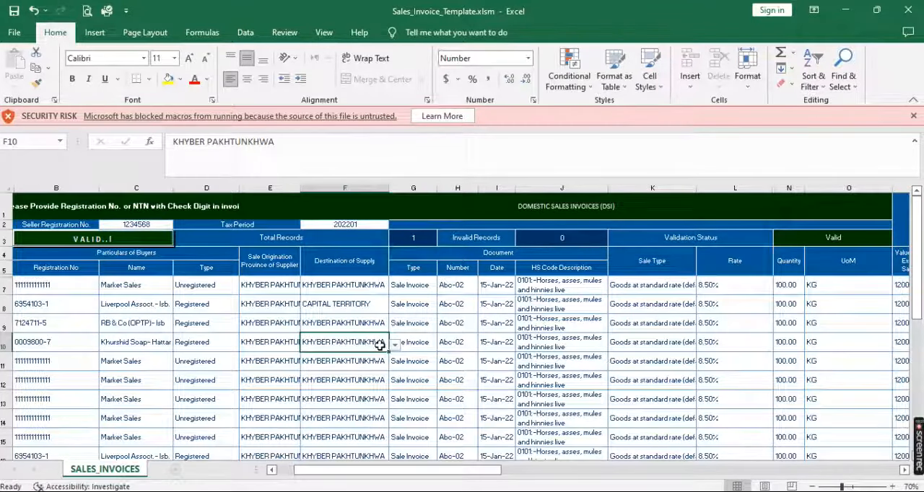
Fill in CAPITAL TERRITORY as the Destination of Supply for the Market Sales rows 11 to 13, cells F11 to F13
click(362, 359)
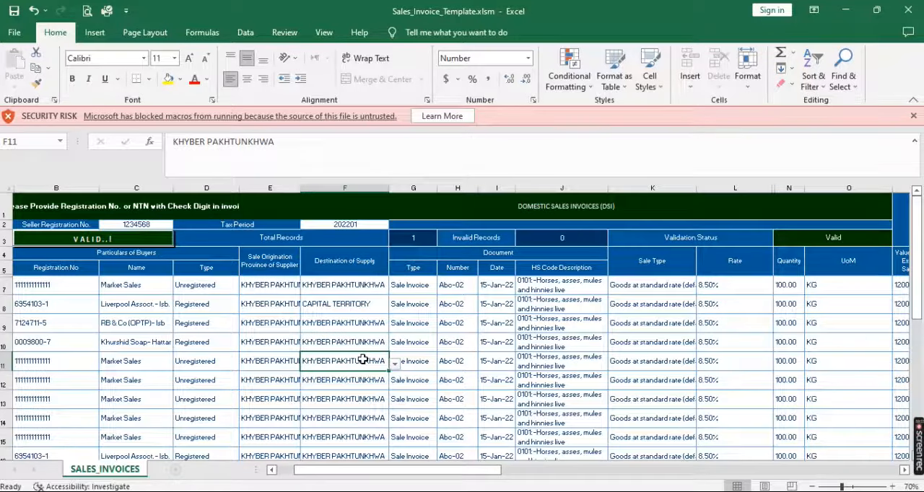
key(ctrl+v)
key(Down)
key(ctrl+v)
key(Down)
key(ctrl+v)
key(Down)
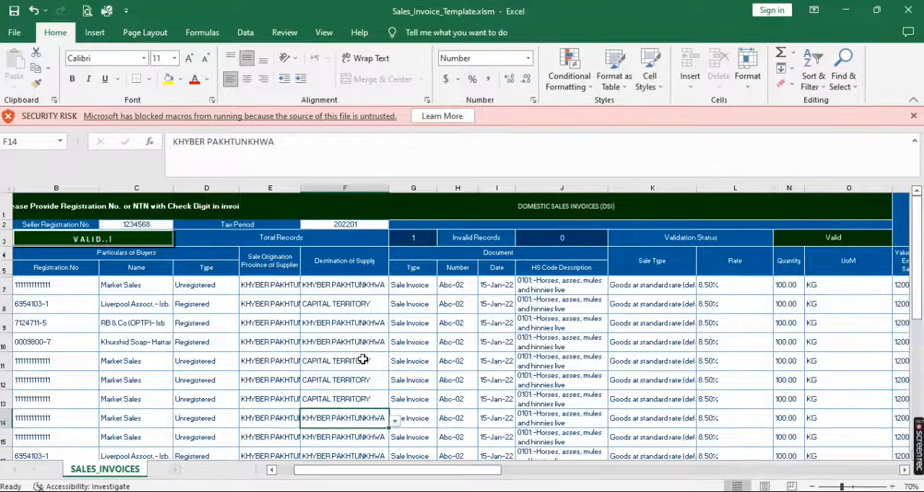
Fill in CAPITAL TERRITORY as the Destination of Supply for the Liverpool Assoct. and RB & Co rows in F16, F17 and F20
key(Down)
scroll(362, 359, down, 1)
key(Down)
key(ctrl+v)
key(Down)
key(ctrl+v)
key(Down)
key(Down)
scroll(362, 359, down, 1)
key(Down)
key(ctrl+v)
key(Down)
scroll(363, 359, down, 2)
key(Down)
key(Down)
key(Down)
key(Down)
key(Down)
key(Down)
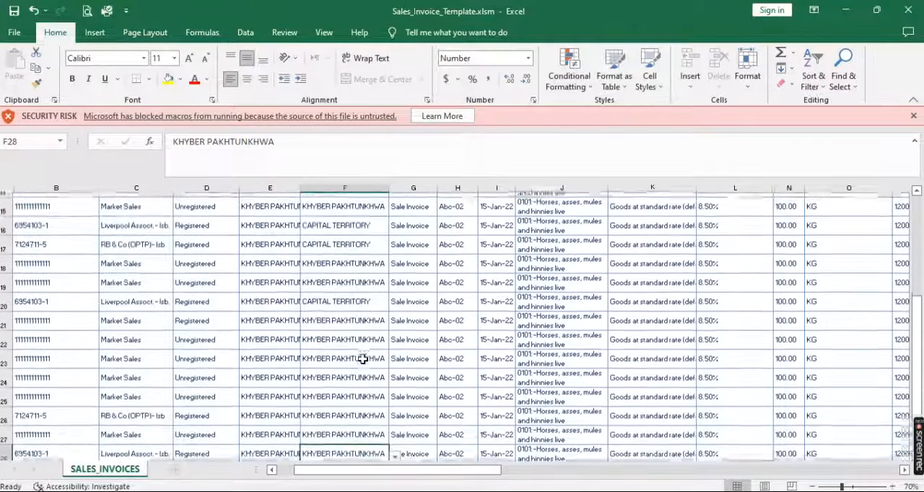
Fill in CAPITAL TERRITORY as the Destination of Supply for the remaining RB & Co and Liverpool Assoct. rows, cells F26, F28 and F29
key(Up)
key(ctrl+v)
key(Down)
scroll(363, 359, down, 1)
key(Down)
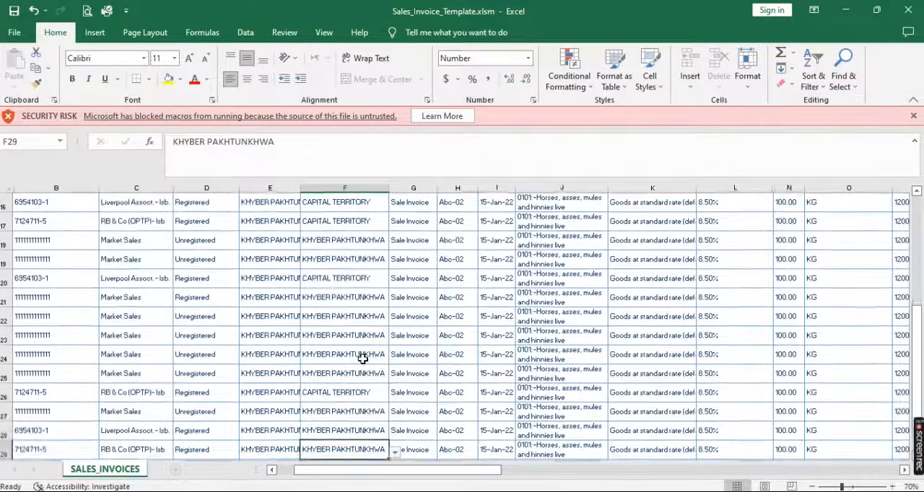
key(ctrl+v)
key(Down)
scroll(362, 358, down, 1)
key(ctrl+v)
key(Down)
key(Up)
key(Up)
key(Up)
key(Up)
key(Up)
key(Up)
key(Up)
key(Up)
key(Up)
key(Up)
key(Up)
key(Up)
key(Up)
key(Up)
key(Up)
key(Up)
key(Up)
key(Up)
key(Up)
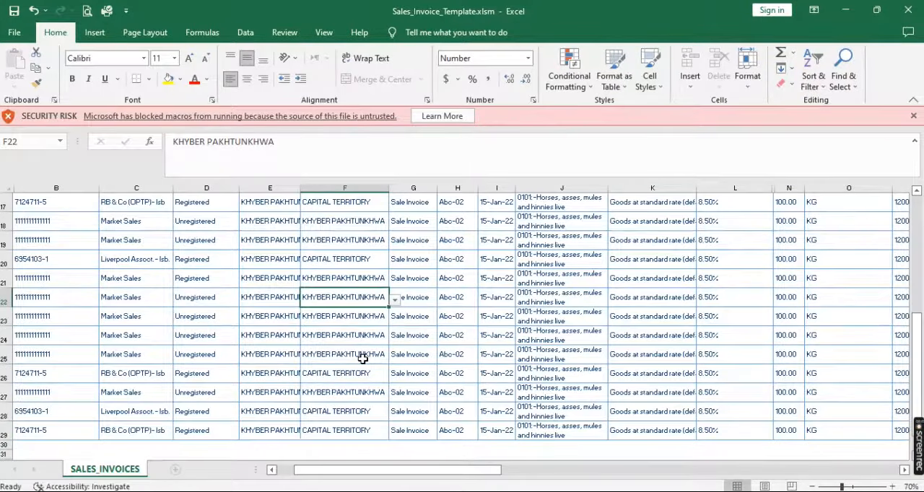
key(Down)
key(Down)
key(Down)
key(Down)
key(Down)
key(Down)
key(Down)
key(Down)
key(Down)
key(Down)
key(Down)
key(Down)
key(Down)
key(Down)
key(Down)
key(Down)
key(Down)
key(Down)
key(Down)
key(Down)
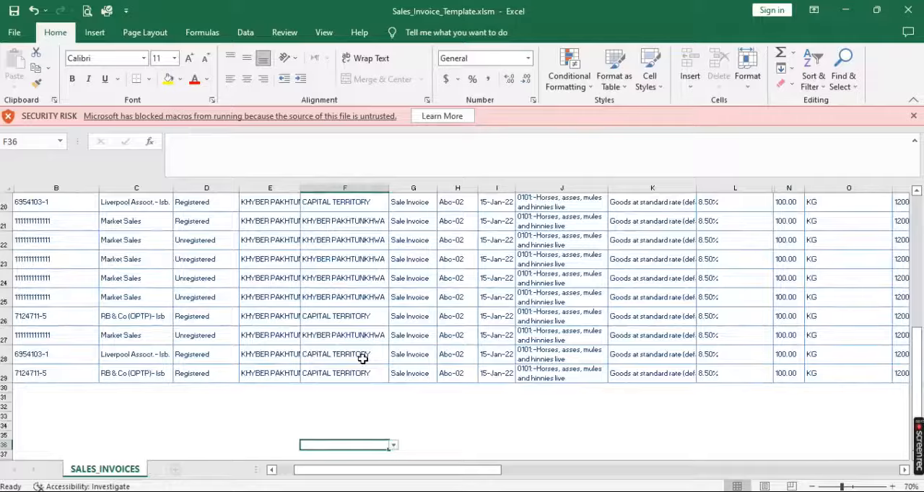
scroll(362, 359, up, 6)
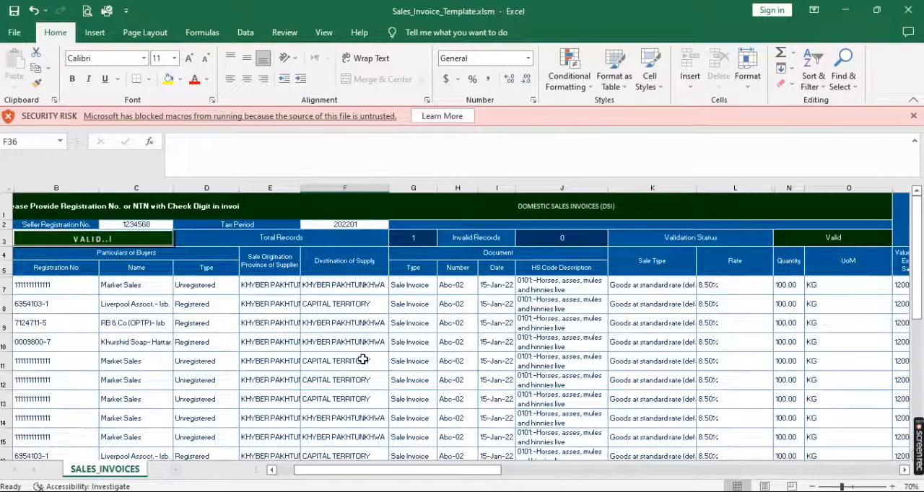
Choose Sale Invoice as the document type of the first invoice row in G7
click(427, 287)
click(443, 288)
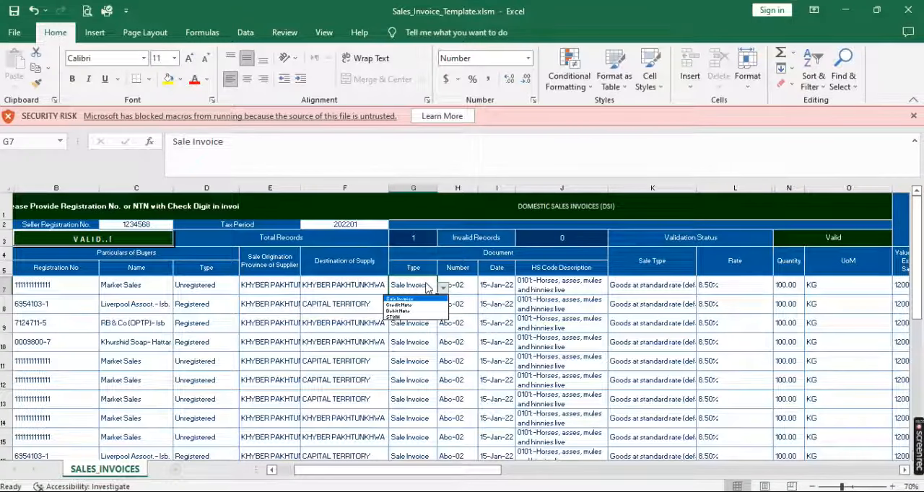
click(417, 298)
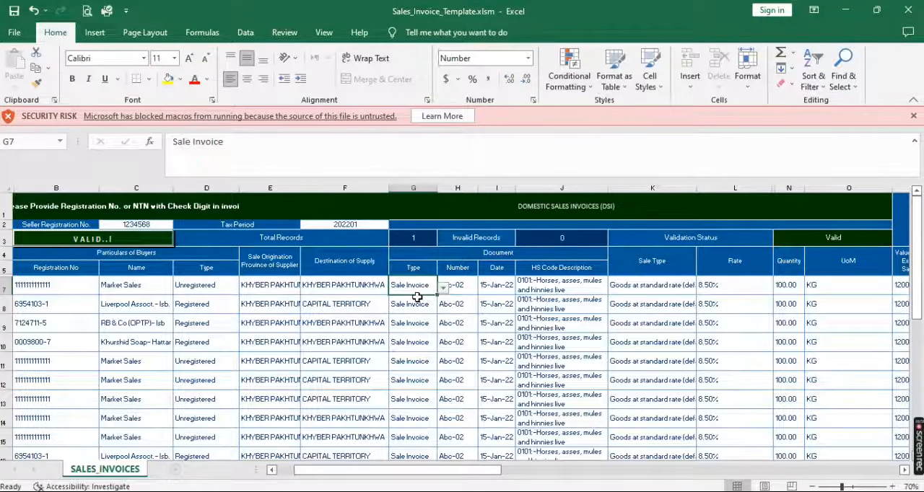
Copy the November invoice numbers, B6 to B28, from the NOV.22 sheet of SALES.23.xls
click(458, 286)
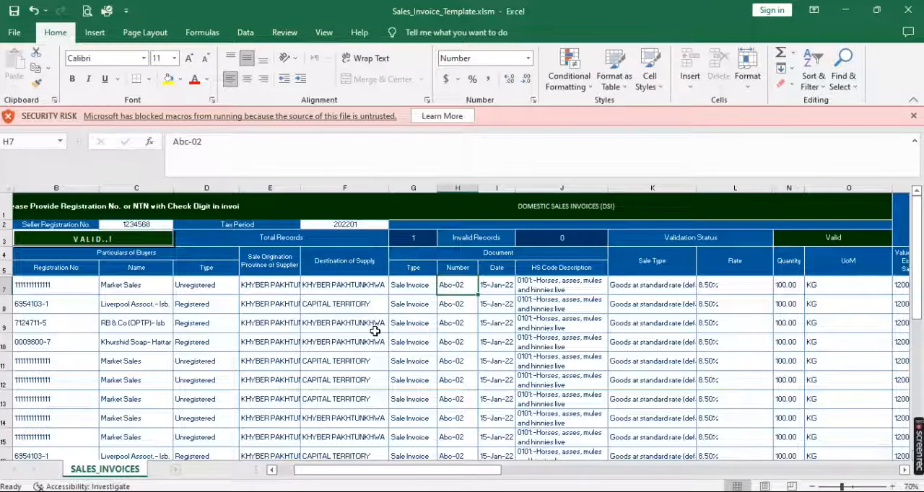
click(206, 466)
scroll(85, 276, up, 5)
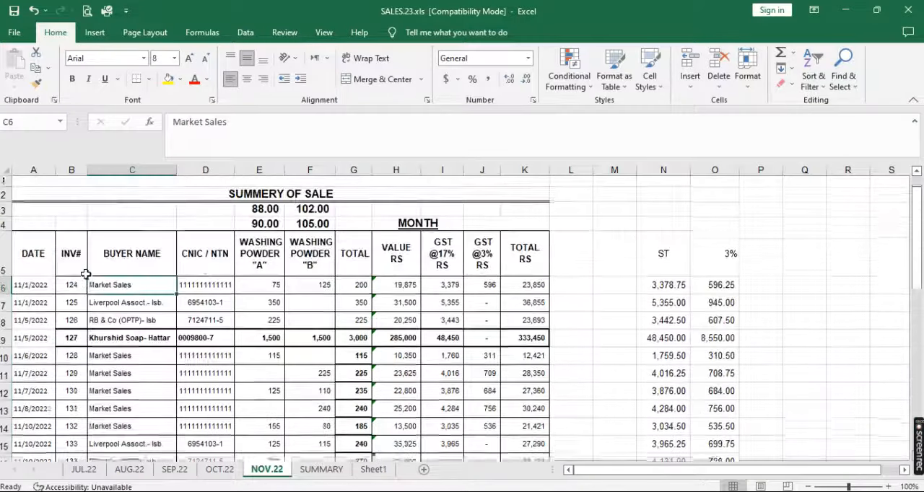
click(75, 290)
key(shift+Down)
key(ctrl+shift+Down)
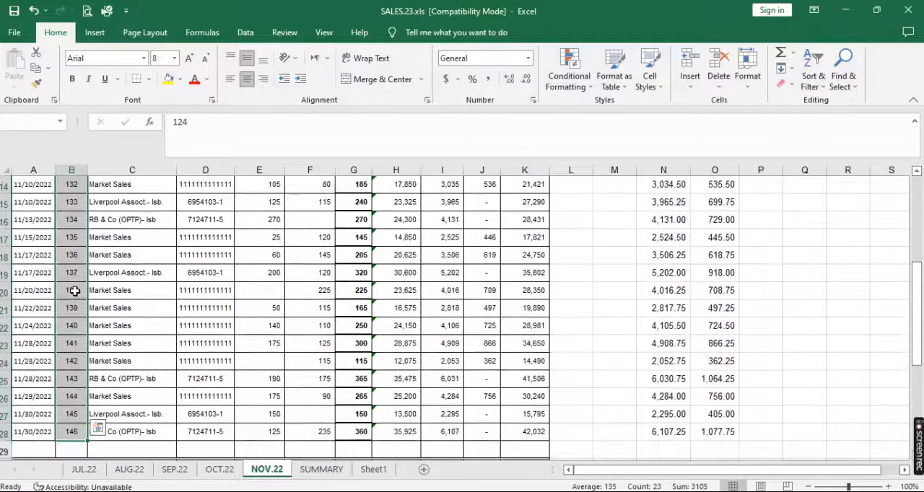
key(ctrl+q)
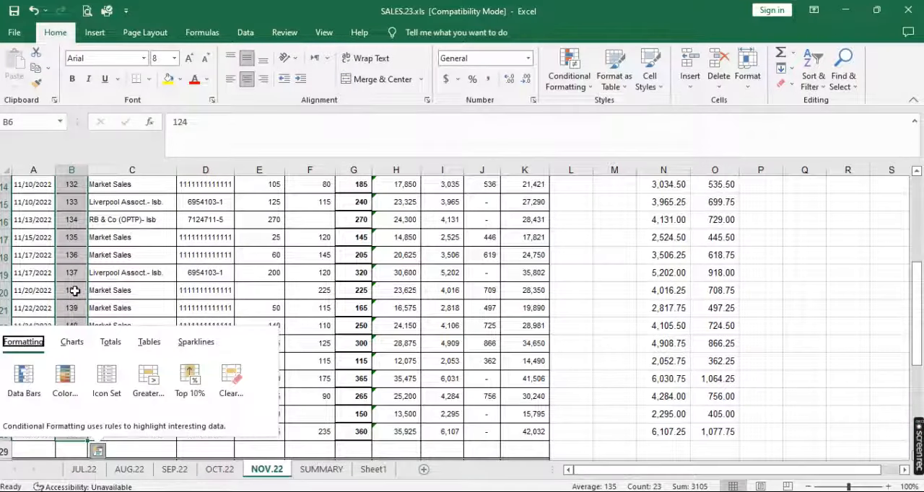
key(Escape)
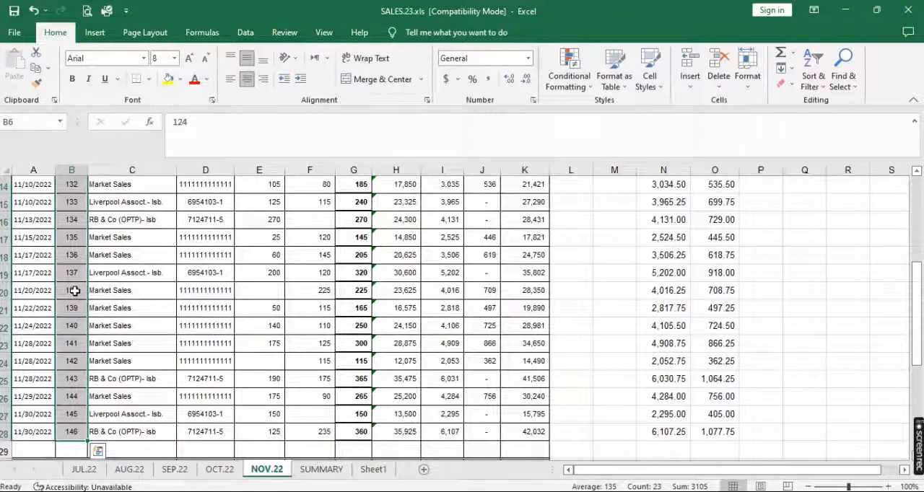
key(ctrl+c)
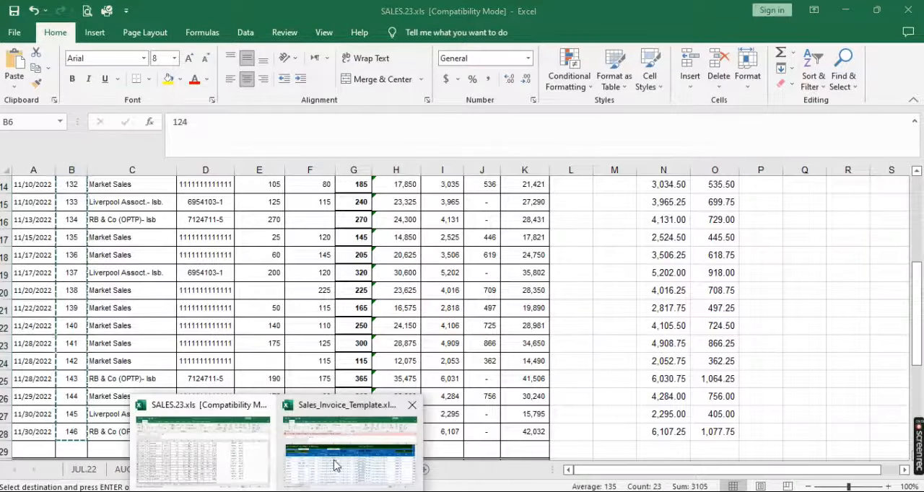
Paste the copied invoice numbers as values into the document Number column of Sales_Invoice_Template.xlsm, starting at H7
click(353, 444)
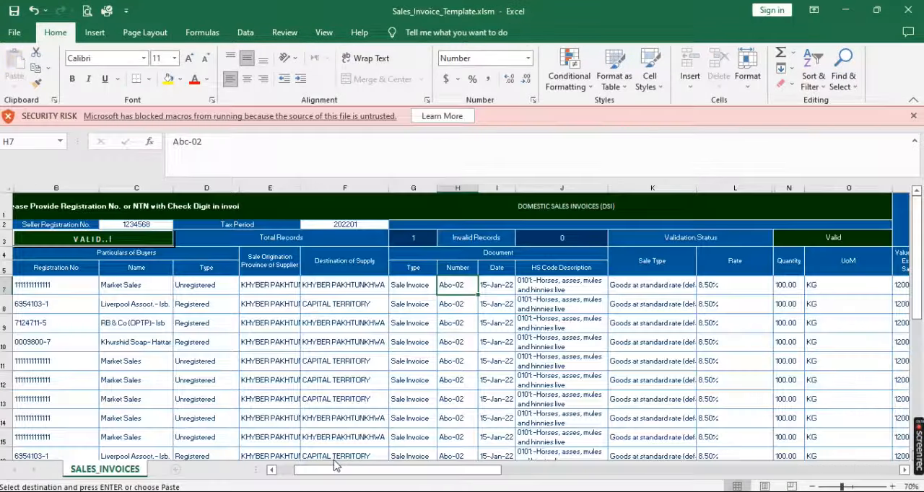
right_click(458, 286)
click(495, 268)
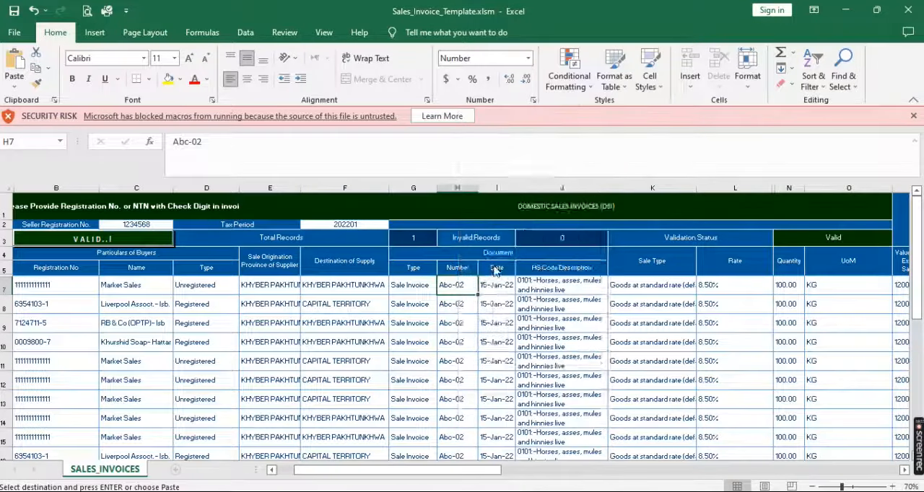
click(379, 242)
key(Return)
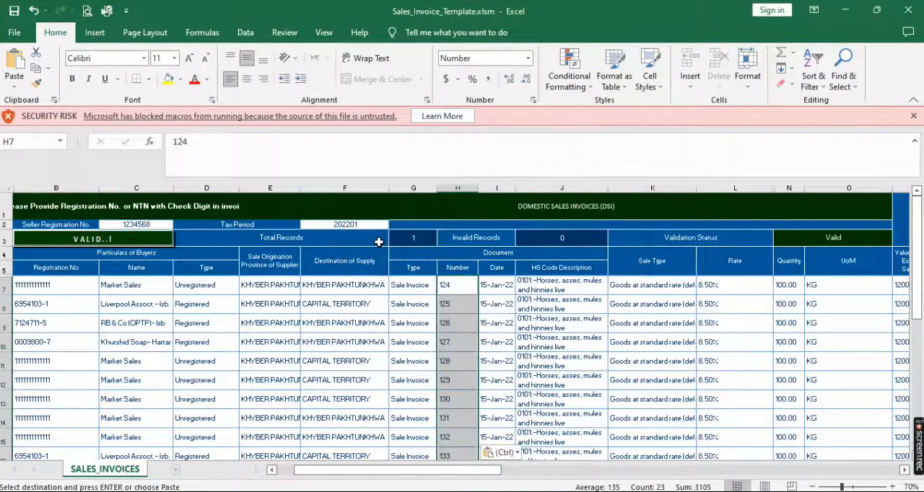
Copy the November invoice dates, A6 to A28, from the NOV.22 sheet of SALES.23.xls
click(504, 285)
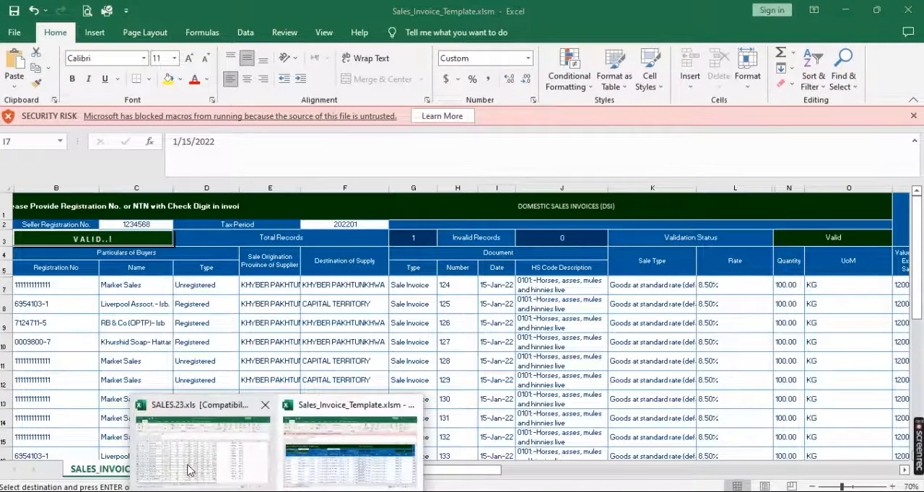
click(188, 470)
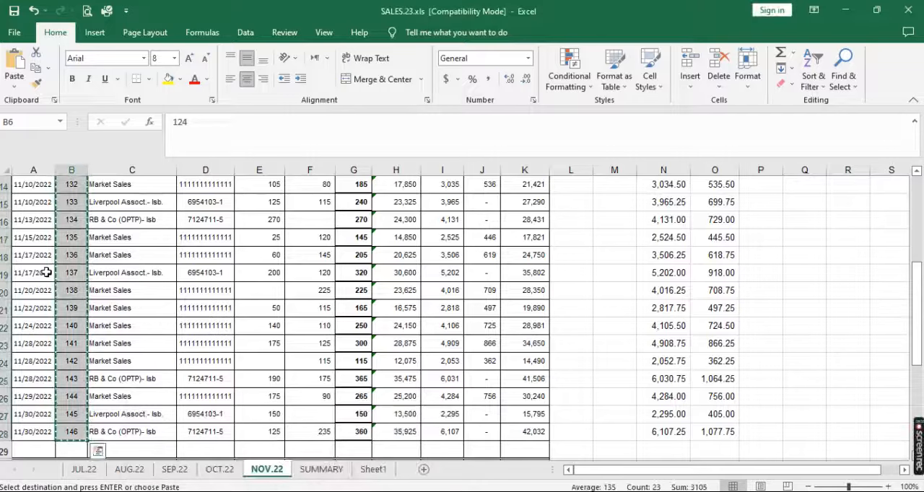
scroll(45, 272, up, 5)
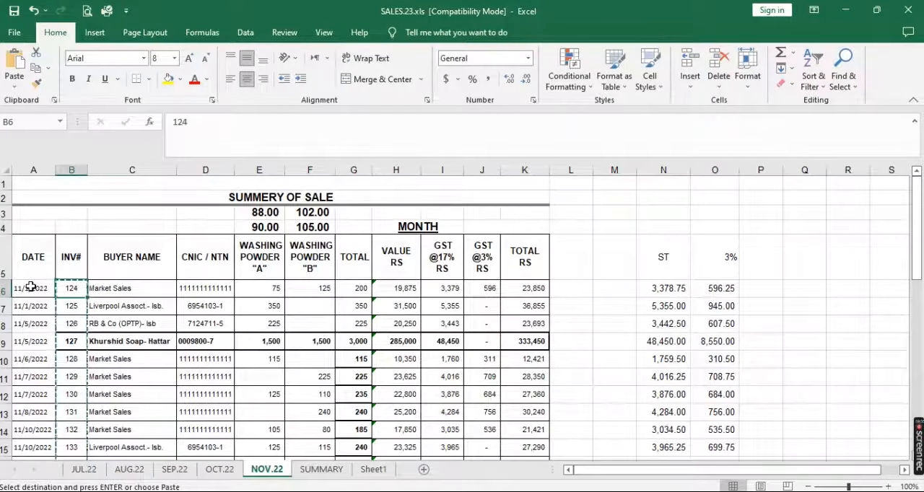
key(Escape)
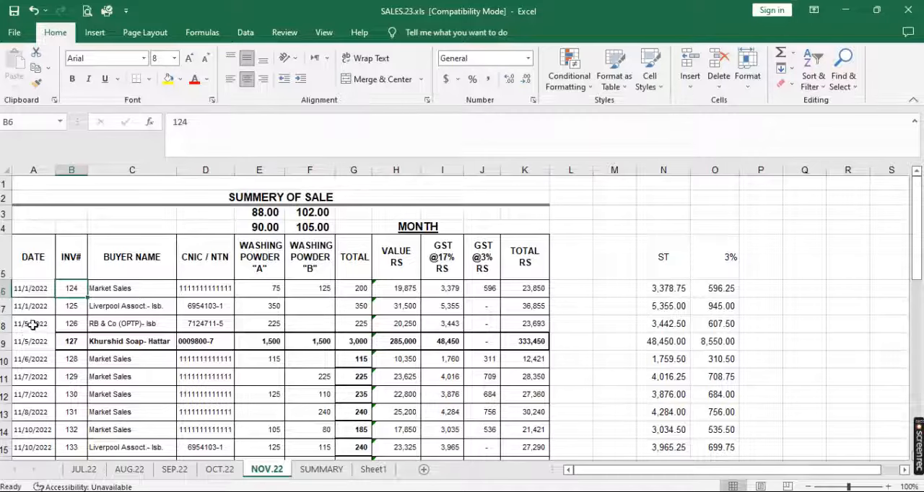
click(28, 288)
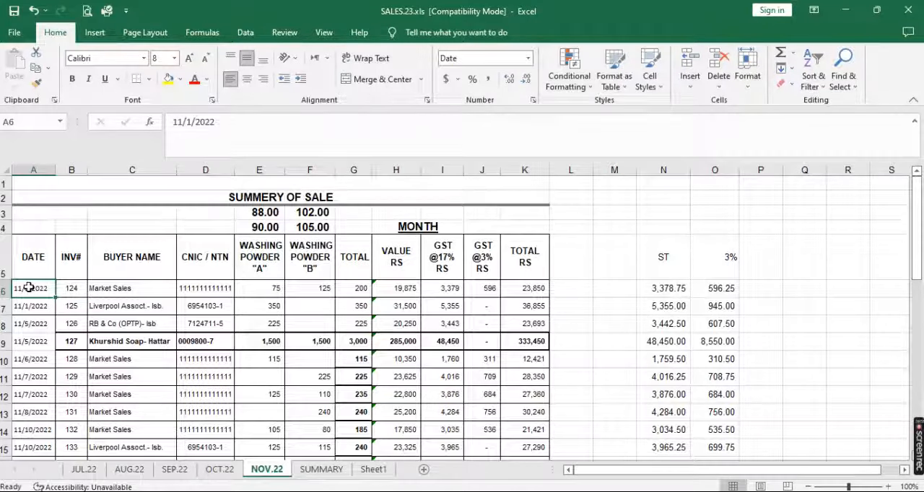
key(shift+Down)
key(shift+Down)
key(shift+Down)
key(shift+Down)
key(shift+Down)
key(shift+Down)
key(shift+Down)
key(shift+Down)
key(shift+Down)
key(shift+Down)
key(shift+Down)
key(shift+Down)
key(shift+Down)
key(shift+Down)
key(shift+Down)
key(shift+Down)
key(shift+Down)
key(shift+Down)
key(shift+Down)
key(shift+Down)
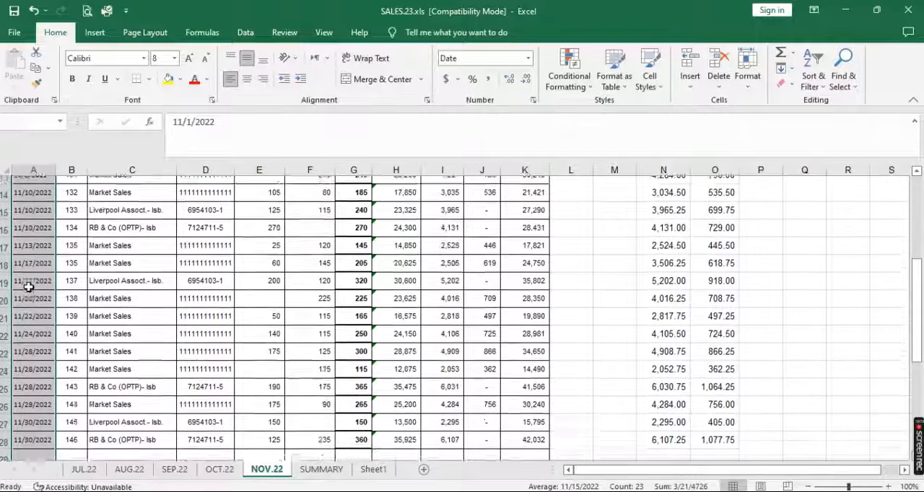
key(ctrl+c)
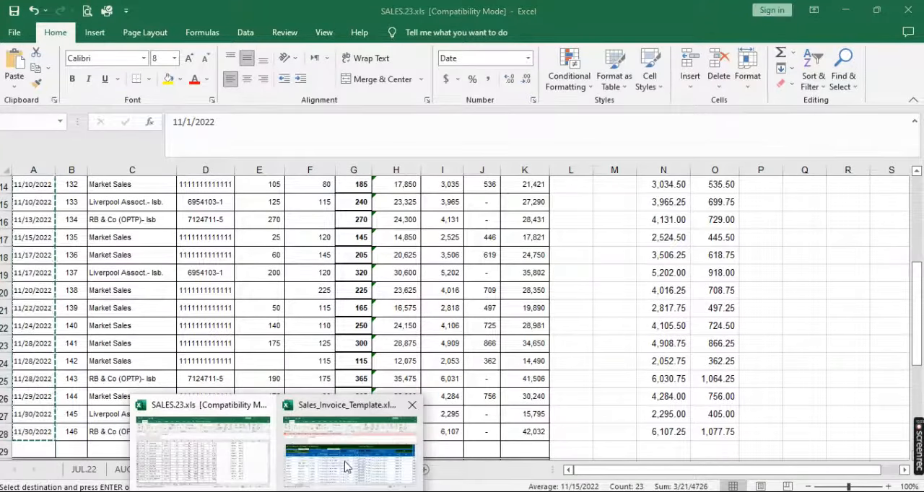
Paste the copied dates as values into the document Date column of Sales_Invoice_Template.xlsm, starting at I7
click(330, 441)
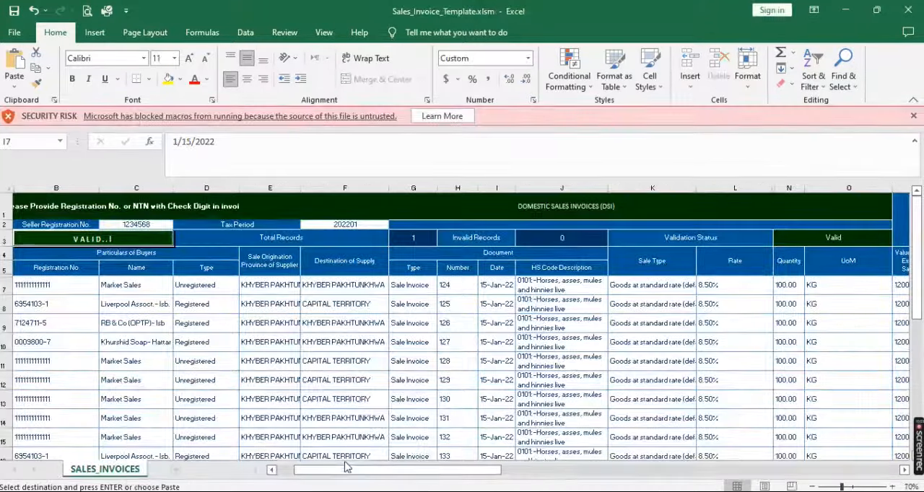
right_click(490, 285)
click(527, 264)
click(413, 241)
key(Return)
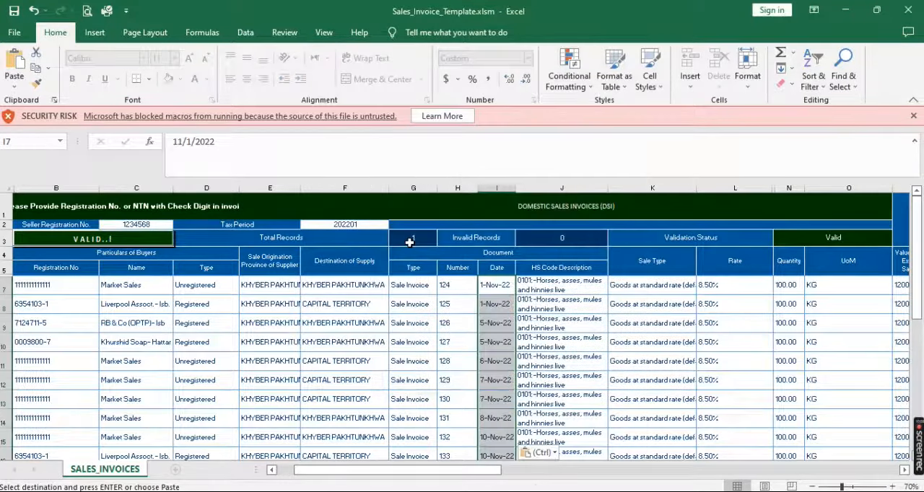
Set the HS Code Description of the first invoice in J7 to 3401, Soap organic surface-active products and preparations
click(594, 288)
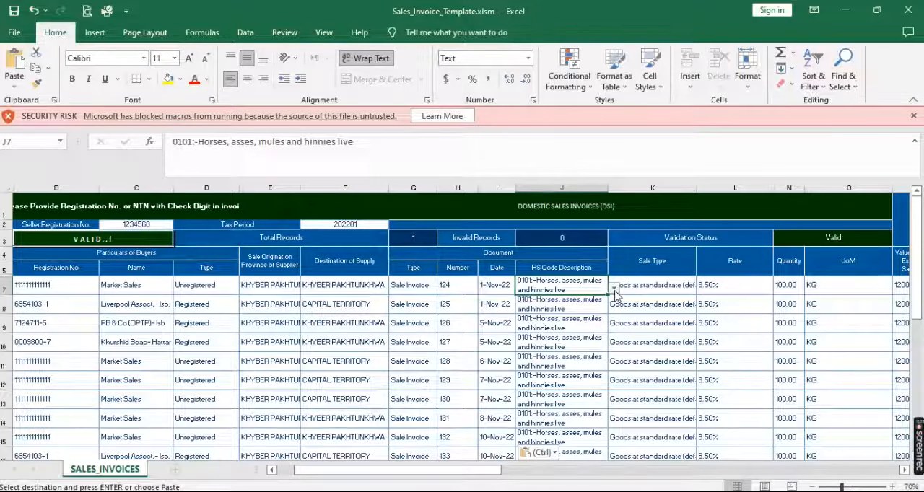
click(613, 289)
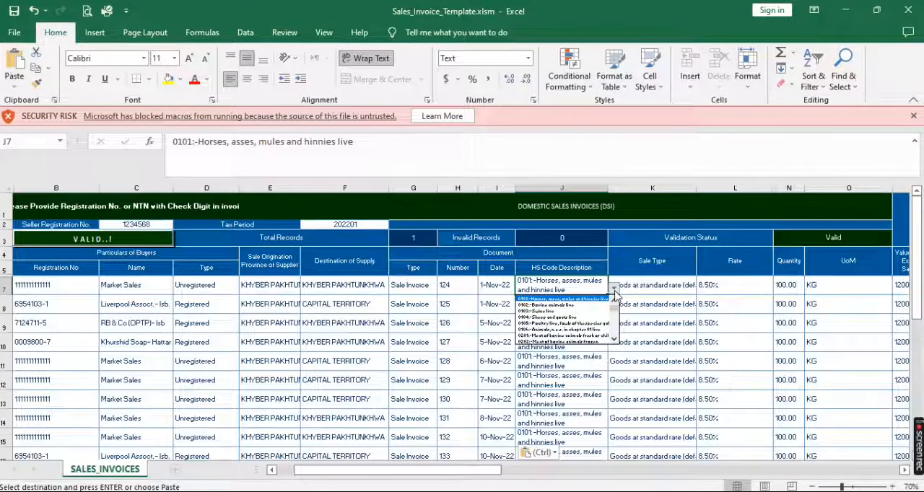
key(Down)
key(Down)
key(Down)
key(Down)
key(Down)
key(Down)
key(Down)
key(Down)
key(Down)
key(Down)
key(Down)
key(Down)
key(Down)
key(Down)
key(Down)
key(Down)
key(Down)
key(Down)
key(Down)
key(Down)
key(Down)
key(Down)
key(Down)
key(Down)
key(Down)
key(Down)
key(Down)
key(Down)
key(Down)
key(Down)
key(Down)
key(Down)
key(Down)
key(Down)
key(Down)
key(Down)
key(Down)
key(Down)
key(Down)
key(Down)
key(Down)
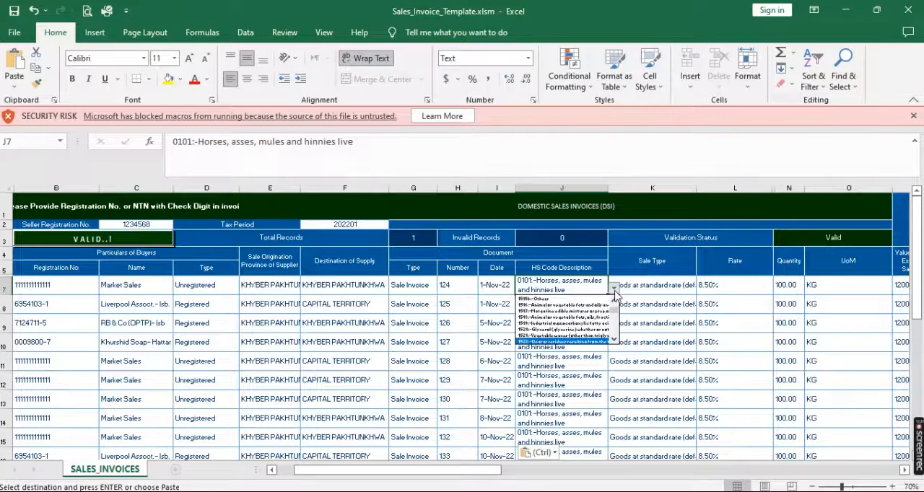
key(Down)
key(Down)
key(Down)
key(Down)
key(Down)
key(Down)
key(Down)
key(Down)
key(Down)
key(Down)
key(Down)
key(Down)
key(Down)
key(Down)
key(Down)
key(Down)
key(Down)
key(Down)
key(Down)
key(Down)
key(Down)
key(Down)
key(Down)
key(Down)
key(Down)
key(Down)
key(Down)
key(Down)
key(Down)
key(Down)
key(Down)
key(Down)
key(Down)
key(Down)
key(Down)
key(Down)
key(Down)
key(Down)
key(Down)
key(Down)
key(Down)
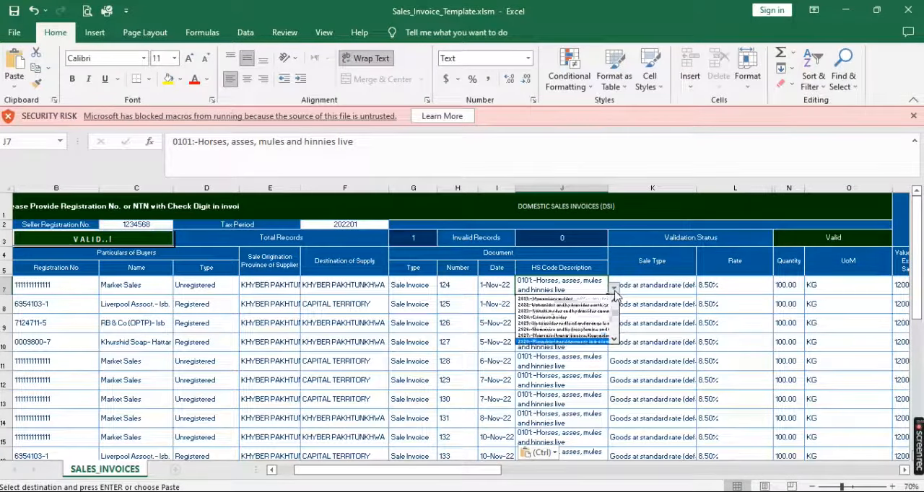
key(Down)
key(Down)
key(Down)
key(Down)
key(Down)
key(Down)
key(Down)
key(Down)
key(Down)
key(Down)
key(Down)
key(Down)
key(Down)
key(Down)
key(Down)
key(Down)
key(Down)
key(Down)
key(Down)
key(Down)
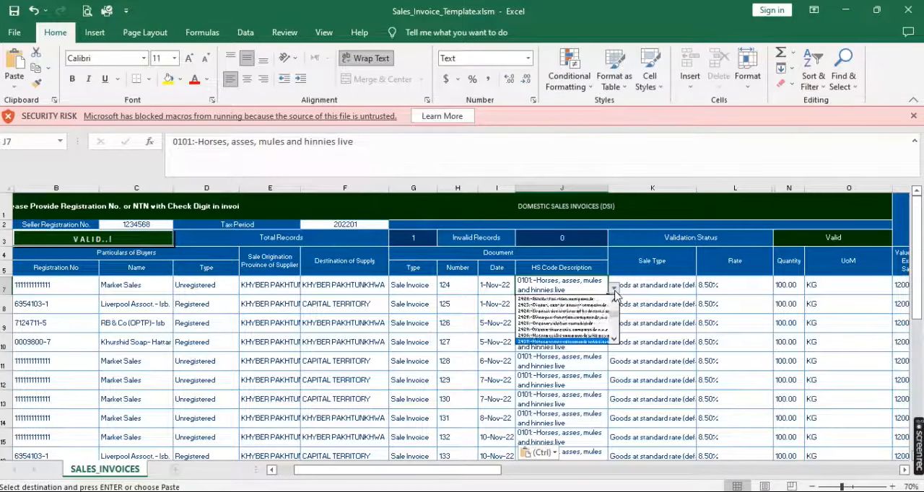
key(Down)
key(Down)
key(Down)
key(Down)
key(Down)
key(Down)
key(Down)
key(Down)
key(Down)
key(Down)
key(Down)
key(Down)
key(Down)
key(Down)
key(Down)
key(Down)
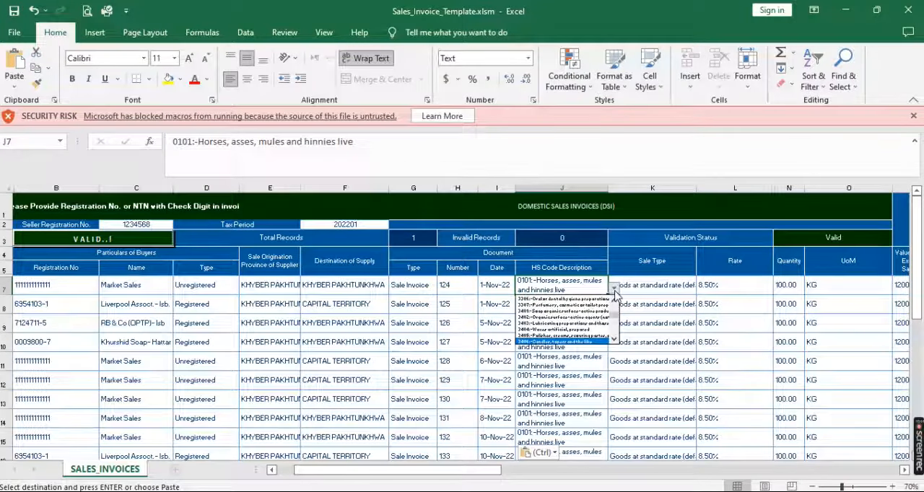
key(Up)
key(Up)
key(Up)
key(Up)
key(Up)
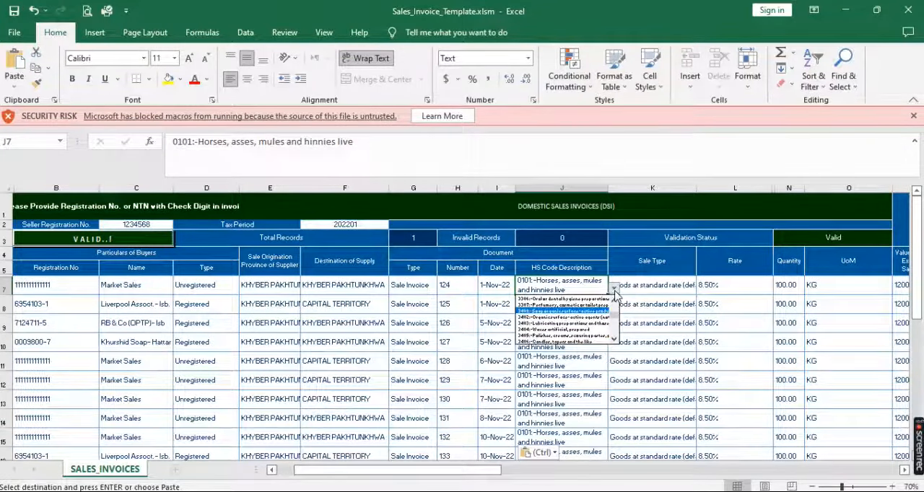
key(Return)
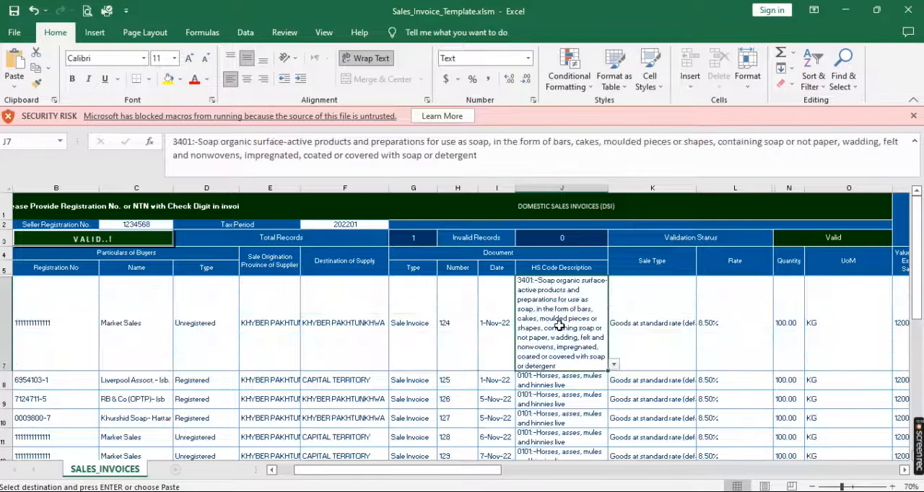
Copy the 3401 soap HS code description from J7 down to all remaining invoice rows, J8 to J29
key(Down)
key(shift+Down)
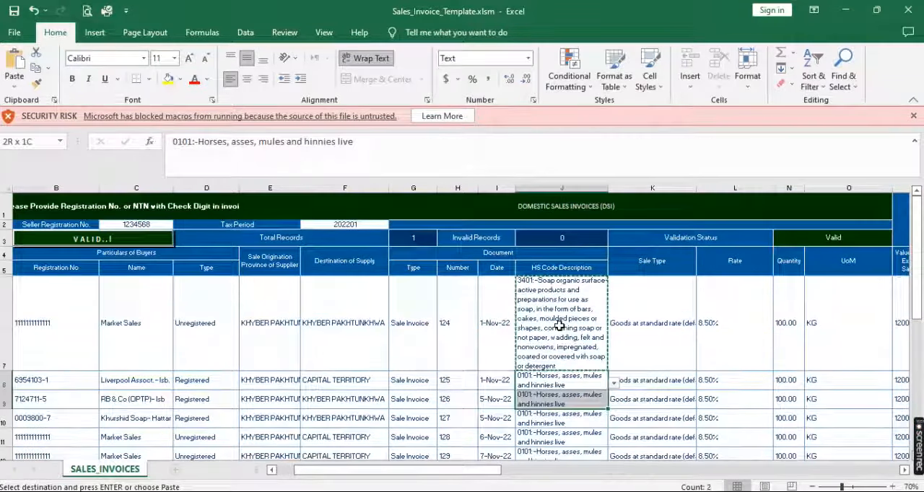
key(ctrl+shift+Down)
key(Return)
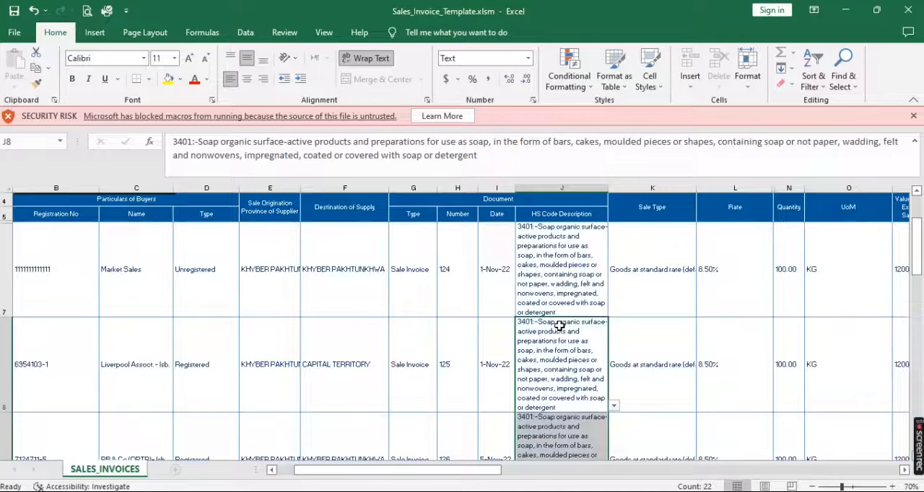
Set the Sale Type in K7 to Goods at standard rate (default) and copy it down to K8 through K29
click(674, 270)
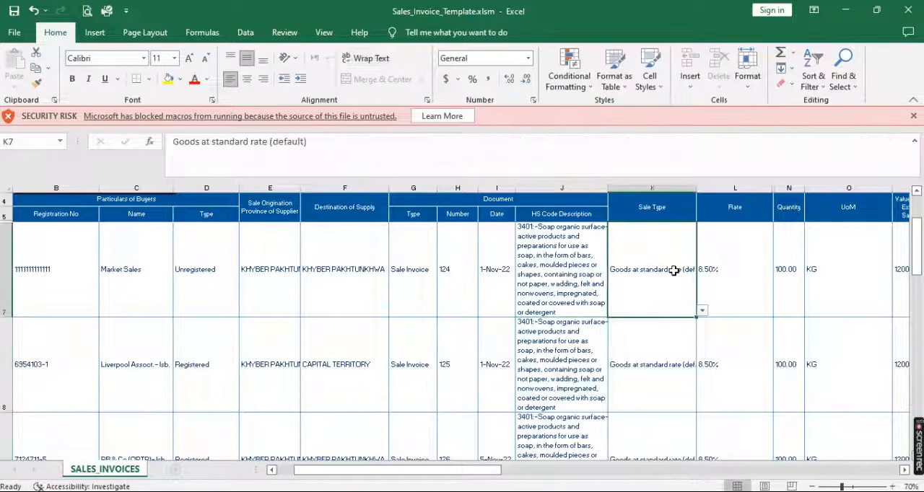
click(703, 312)
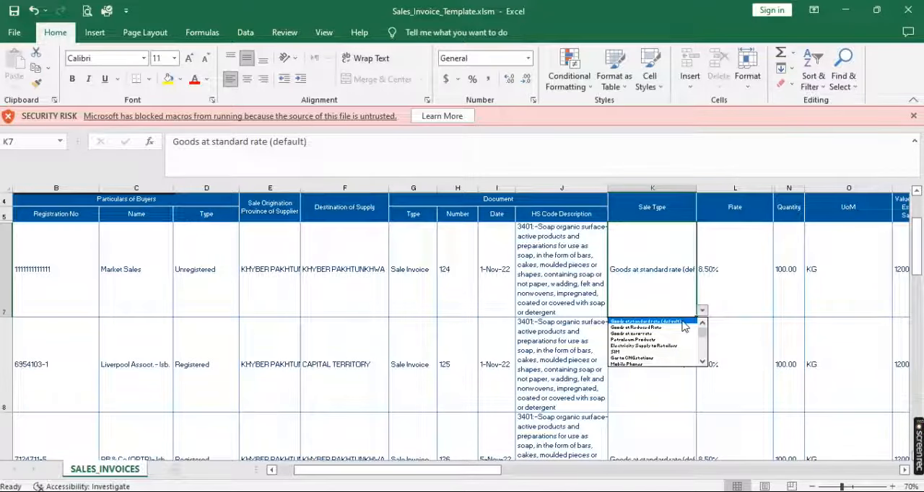
click(681, 321)
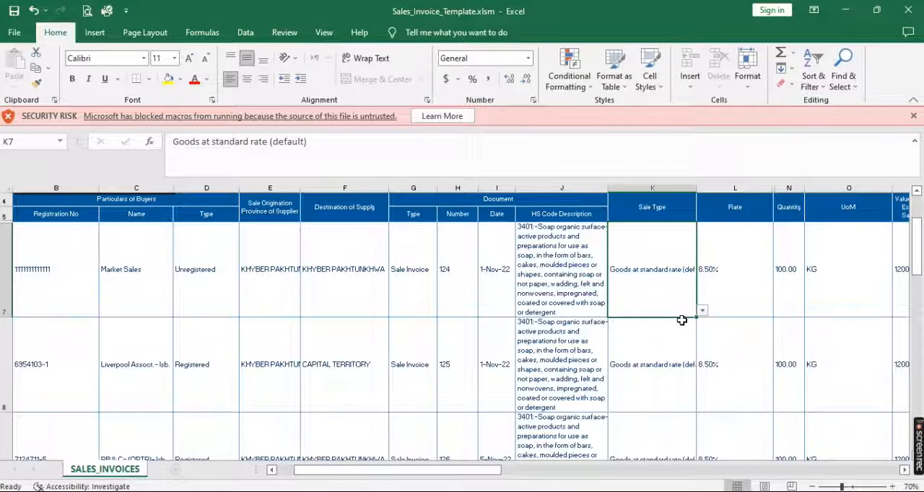
key(ctrl+c)
key(Down)
key(ctrl+shift+Down)
key(Return)
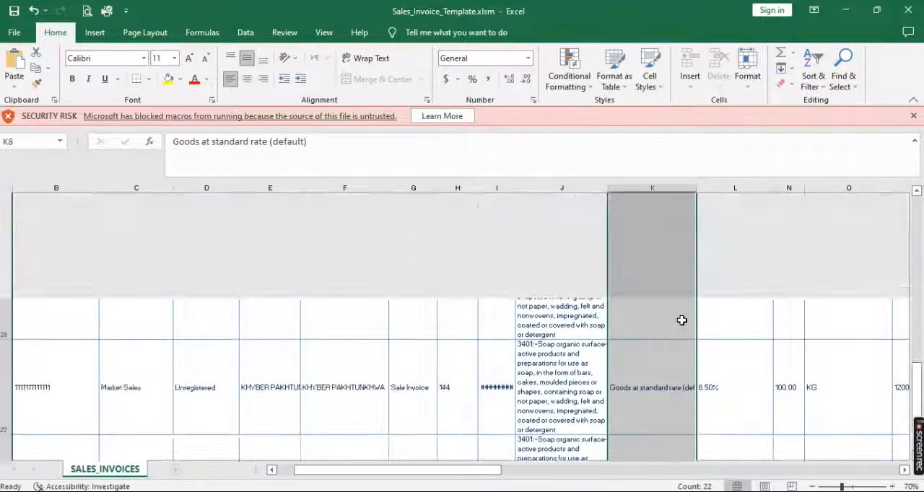
Set the Rate of the first invoice in L7 to 17.00%
click(754, 268)
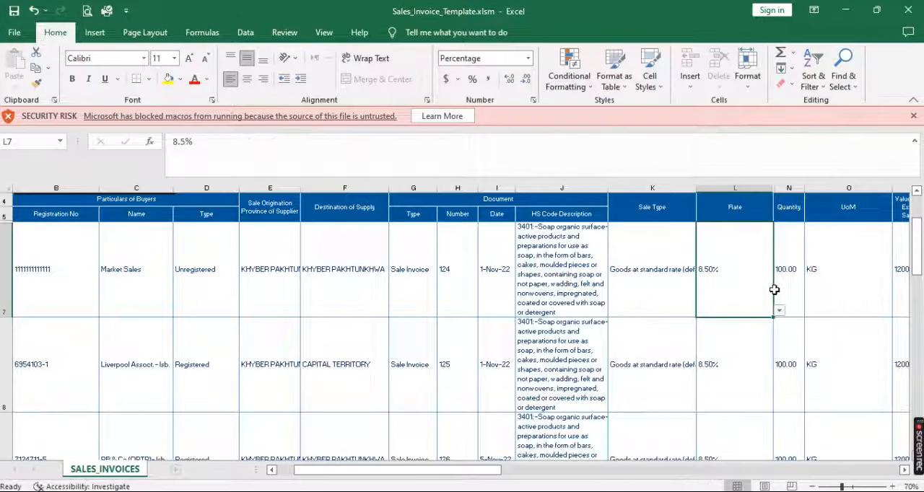
click(779, 313)
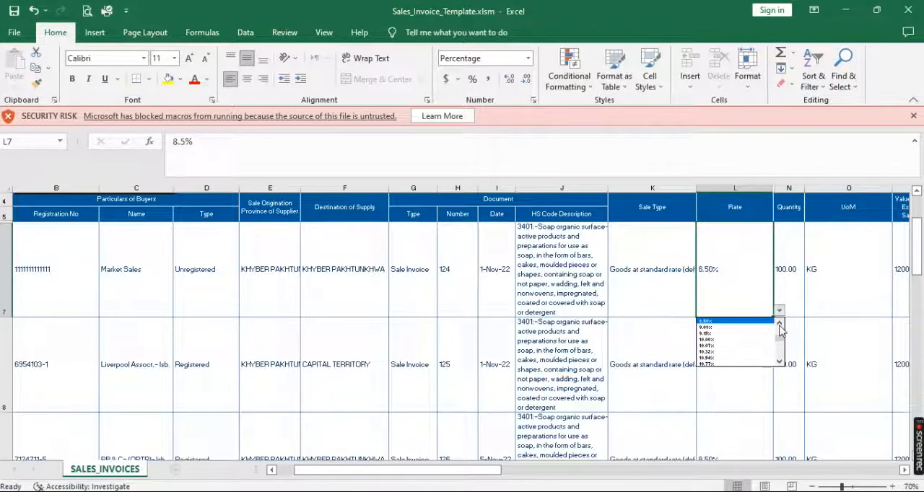
click(780, 362)
click(780, 361)
click(780, 362)
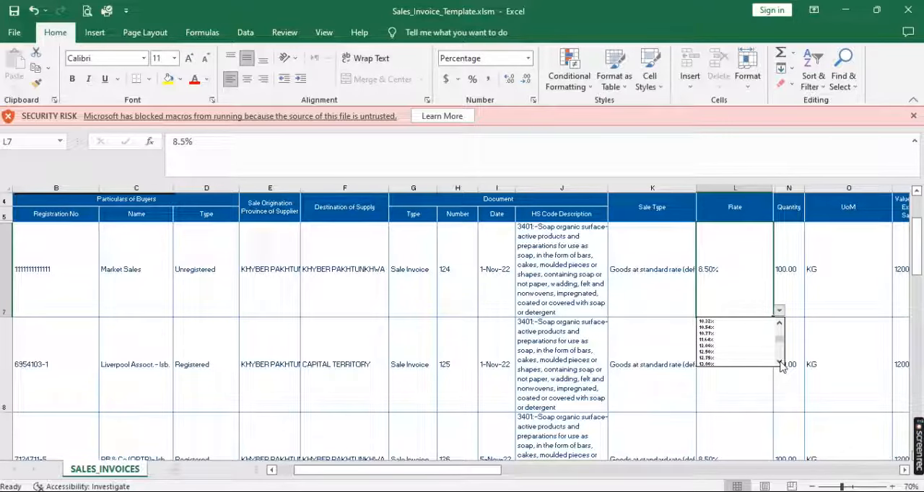
click(779, 362)
click(779, 361)
click(780, 362)
click(780, 361)
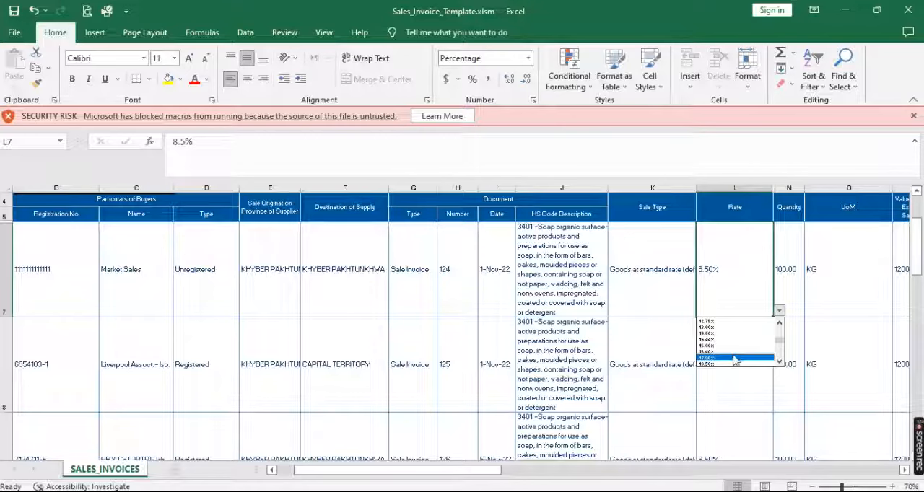
click(728, 361)
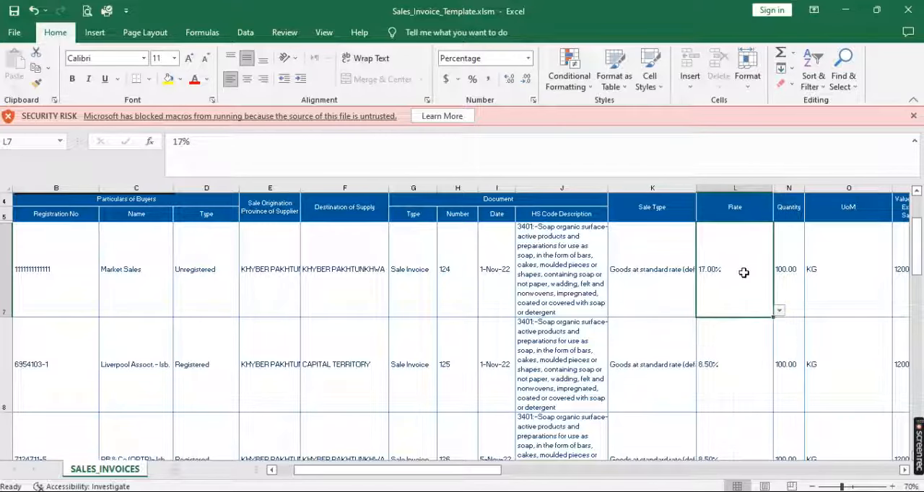
Copy the 17% rate from L7 down to all remaining invoice rows, L8 to L29
key(ctrl+c)
key(Down)
key(ctrl+shift+Down)
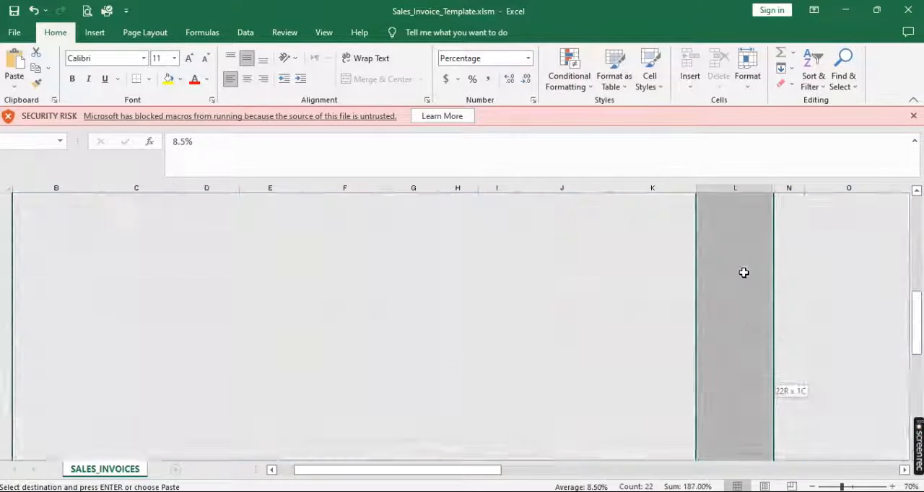
key(Return)
scroll(744, 272, up, 3)
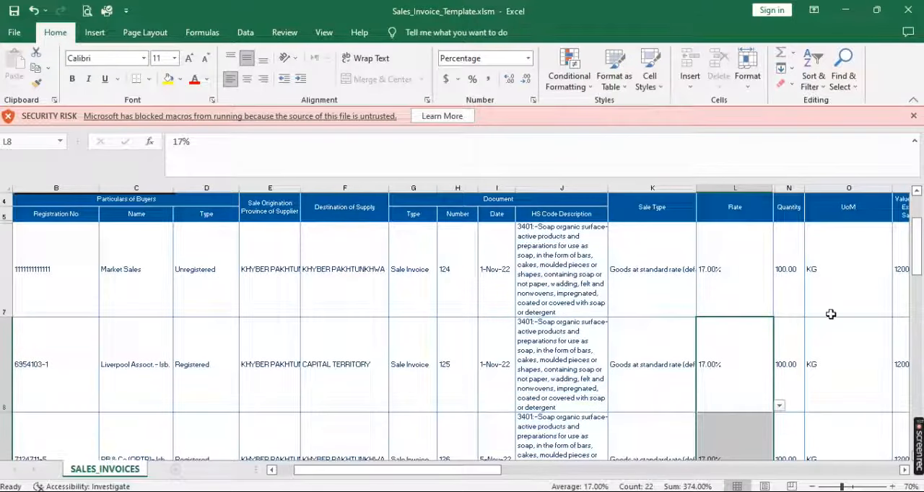
Copy the November total quantities, G6 to G28, from the NOV.22 sheet of SALES.23.xls
click(903, 470)
click(904, 470)
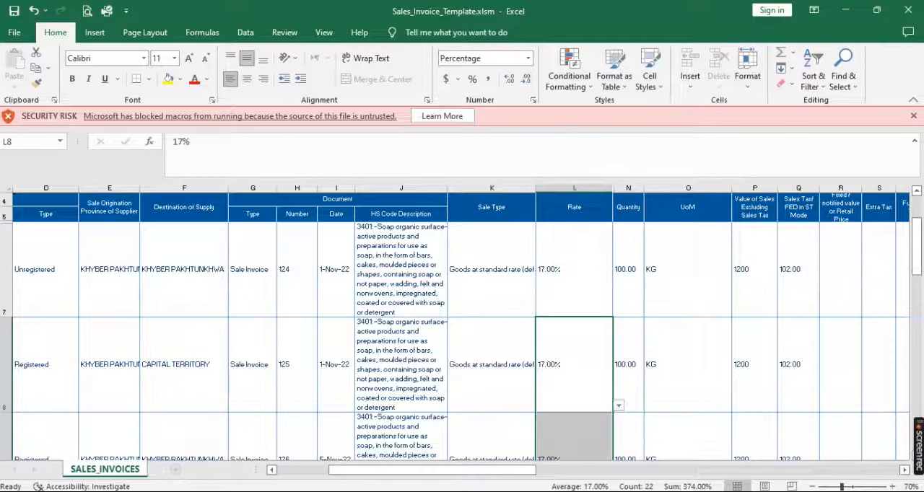
click(194, 453)
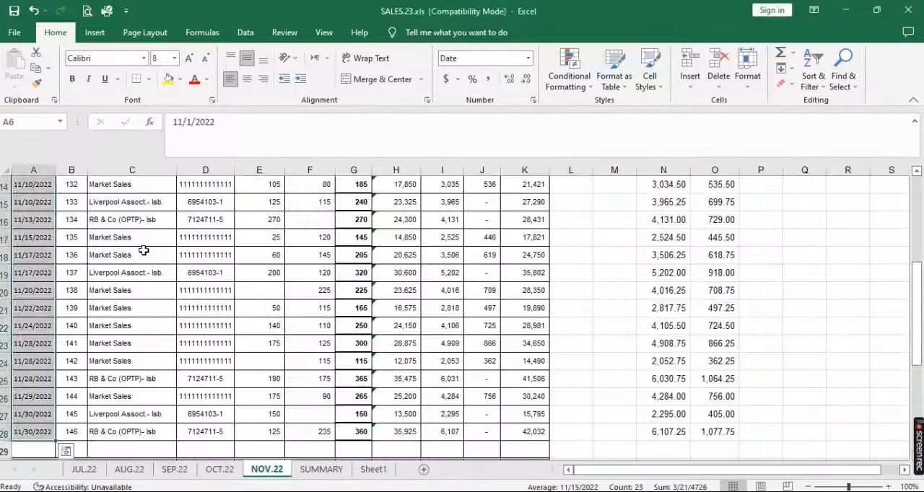
scroll(144, 250, up, 5)
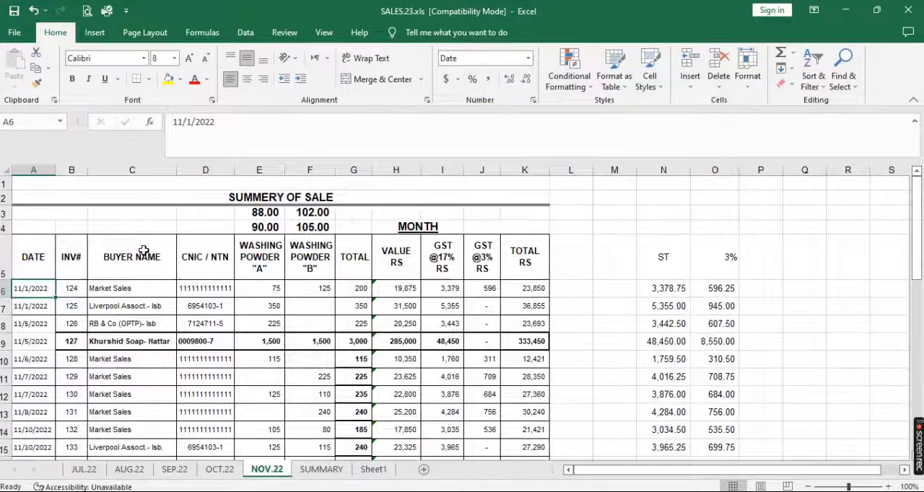
click(356, 292)
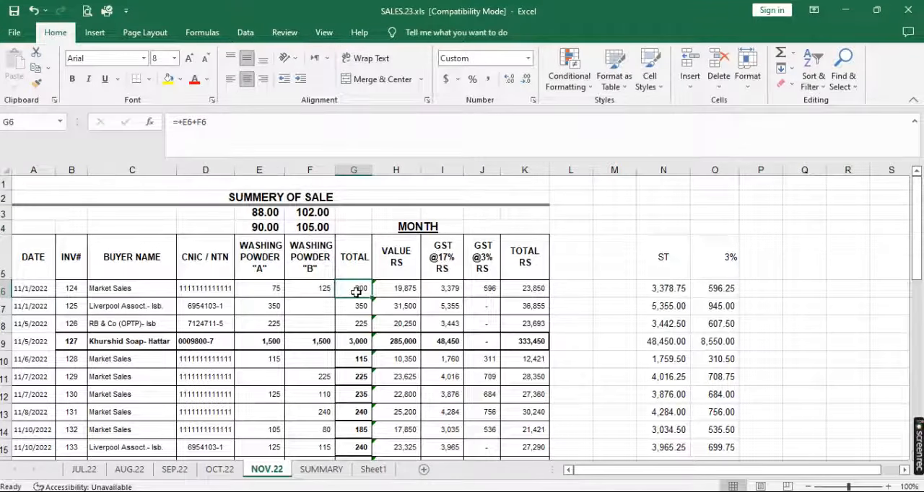
key(shift+Down)
key(shift+Down)
key(shift+Down)
key(shift+Down)
key(shift+Down)
key(shift+Down)
key(shift+Down)
key(shift+Down)
key(shift+Down)
key(shift+Down)
key(shift+Down)
key(shift+Down)
key(shift+Down)
key(shift+Down)
key(shift+Down)
key(shift+Down)
key(shift+Down)
key(shift+Down)
key(shift+Down)
key(shift+Down)
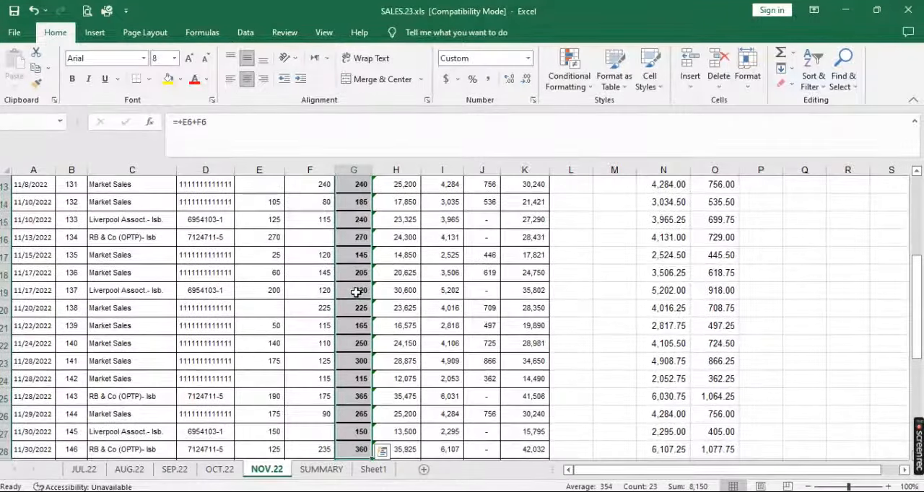
key(ctrl+c)
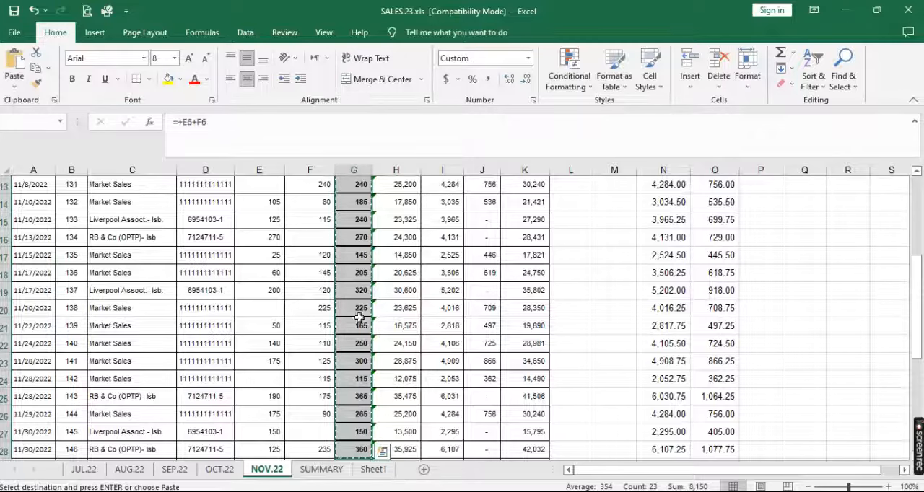
Paste the copied quantities as values into the Quantity column of Sales_Invoice_Template.xlsm, starting at N7
mouse_move(317, 490)
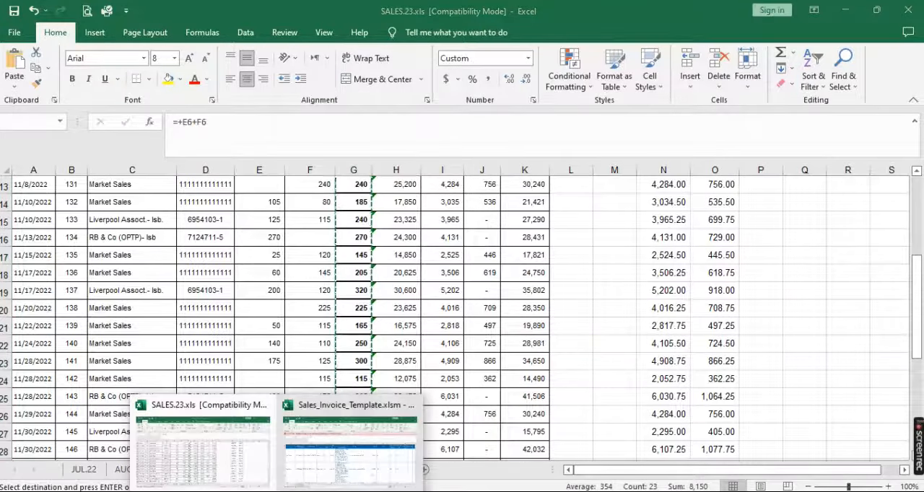
click(344, 476)
click(634, 259)
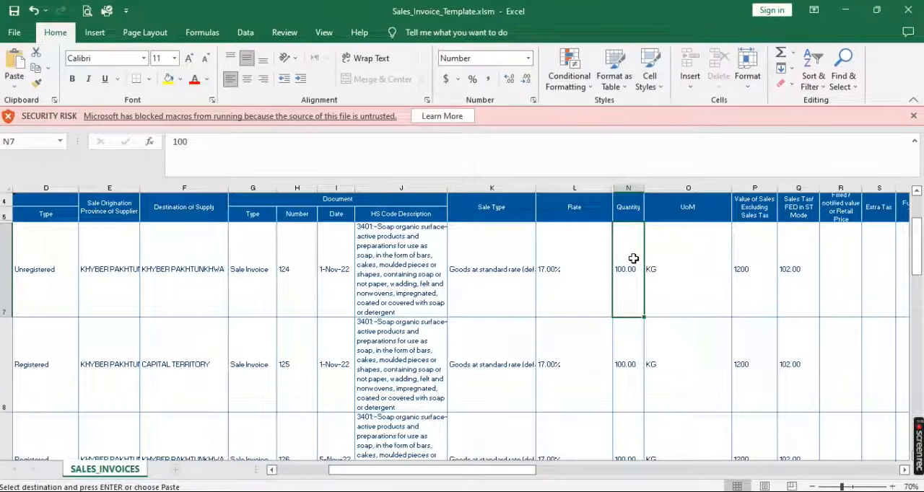
right_click(633, 258)
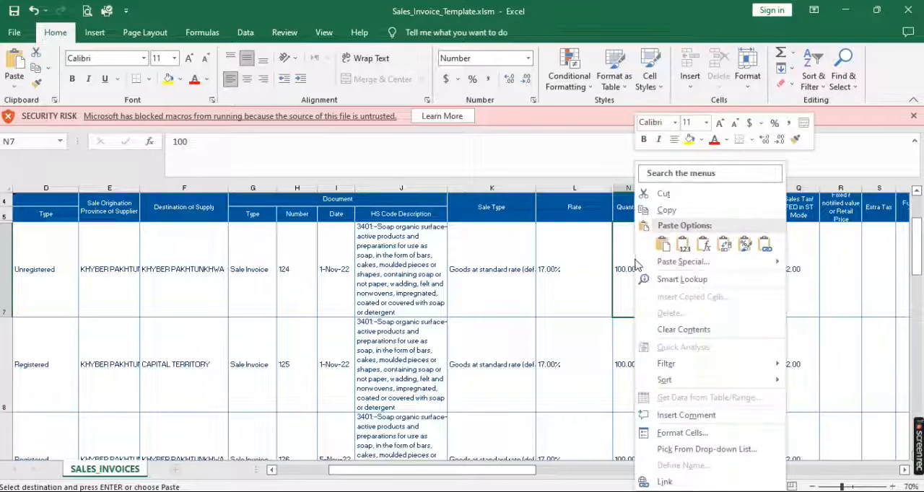
click(676, 265)
double_click(563, 241)
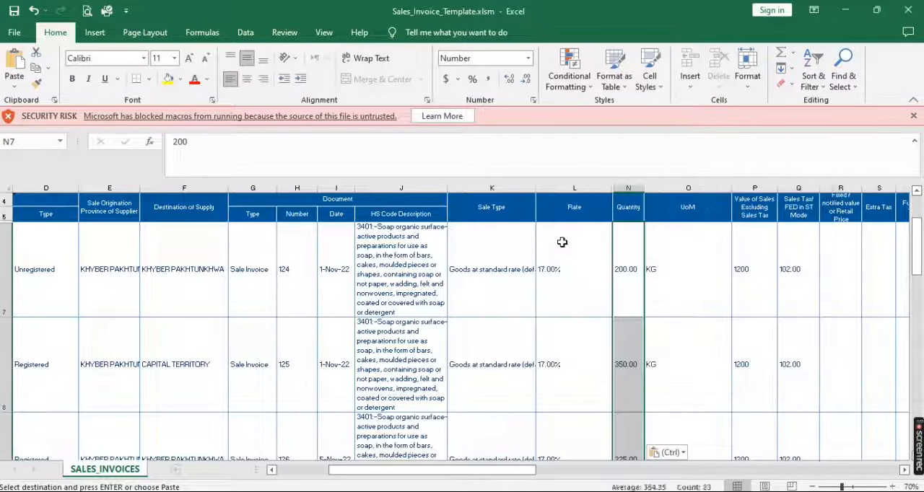
Set the UoM of the first invoice in O7 to KG
click(701, 261)
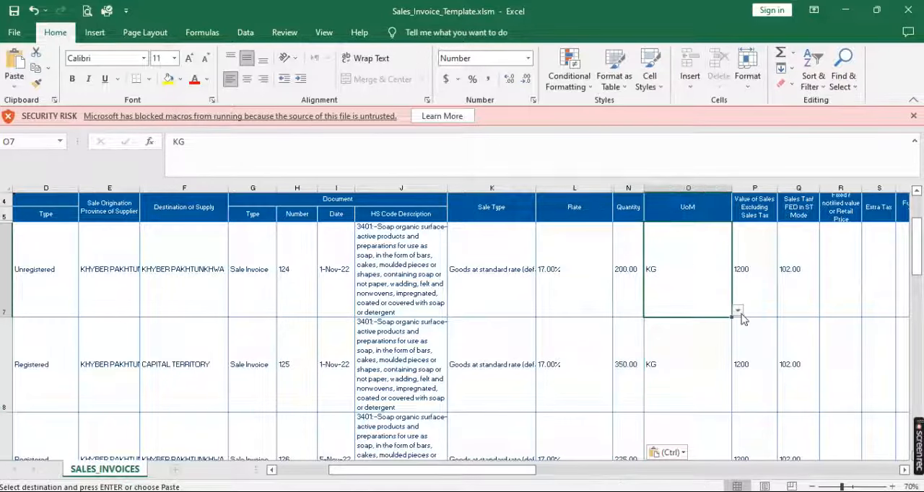
click(738, 310)
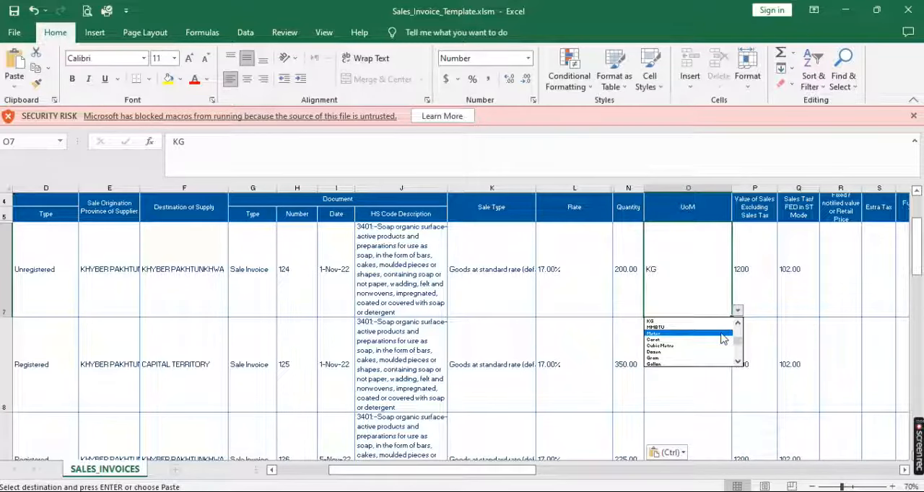
click(700, 320)
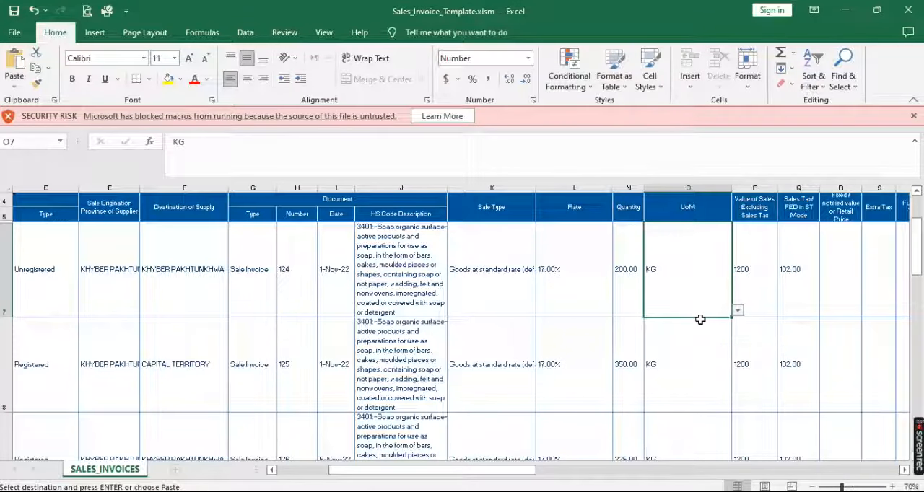
Copy the November sales values in rupees, H6 to H28, from the NOV.22 sheet of SALES.23.xls
scroll(903, 473, right, 3)
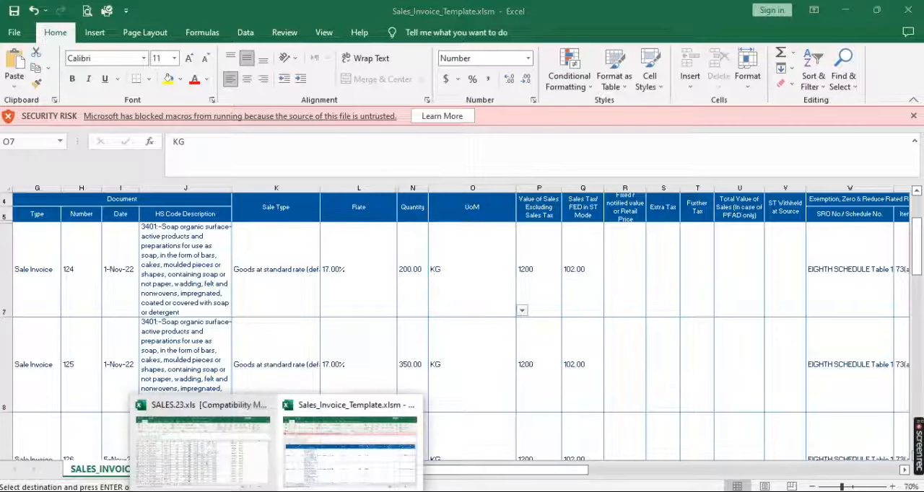
click(208, 454)
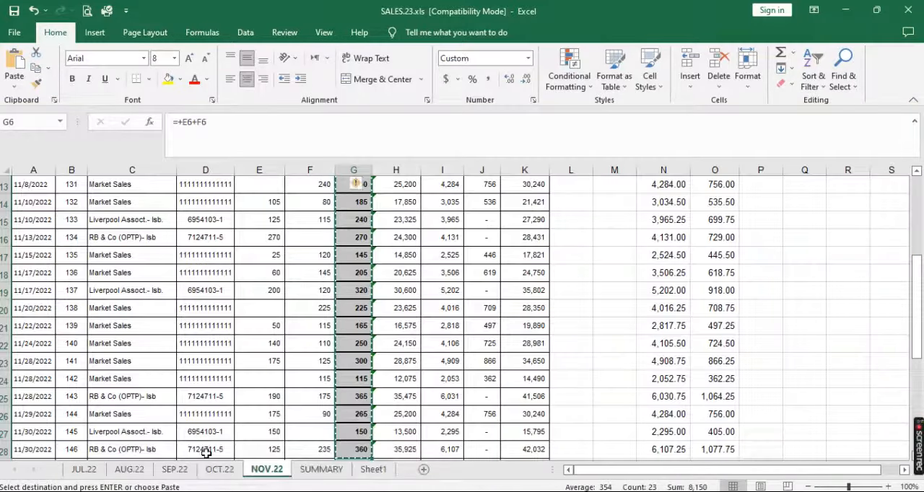
key(Right)
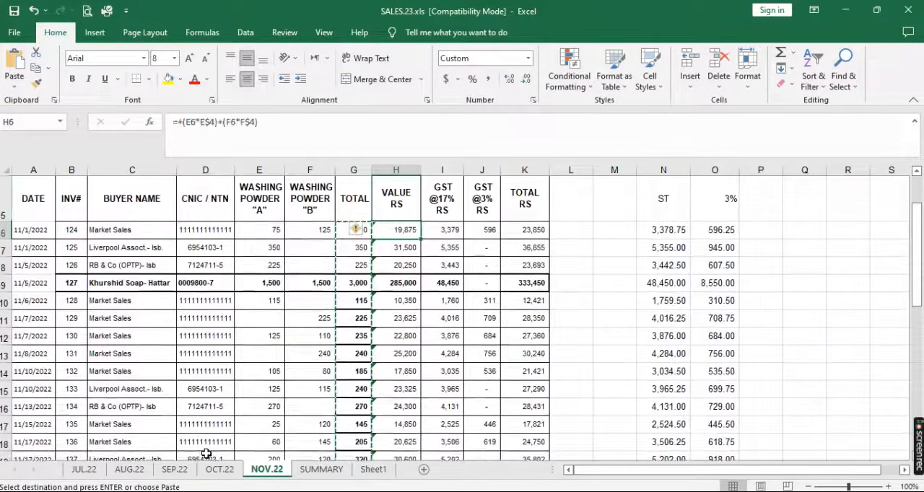
key(shift+Down)
key(shift+Down)
key(shift+Down)
key(shift+Down)
key(shift+Down)
key(shift+Down)
key(shift+Down)
key(shift+Down)
key(shift+Down)
key(shift+Down)
key(shift+Down)
key(shift+Down)
key(shift+Down)
key(shift+Down)
key(shift+Down)
key(shift+Down)
key(shift+Down)
key(shift+Down)
key(shift+Down)
key(shift+Down)
key(ctrl+c)
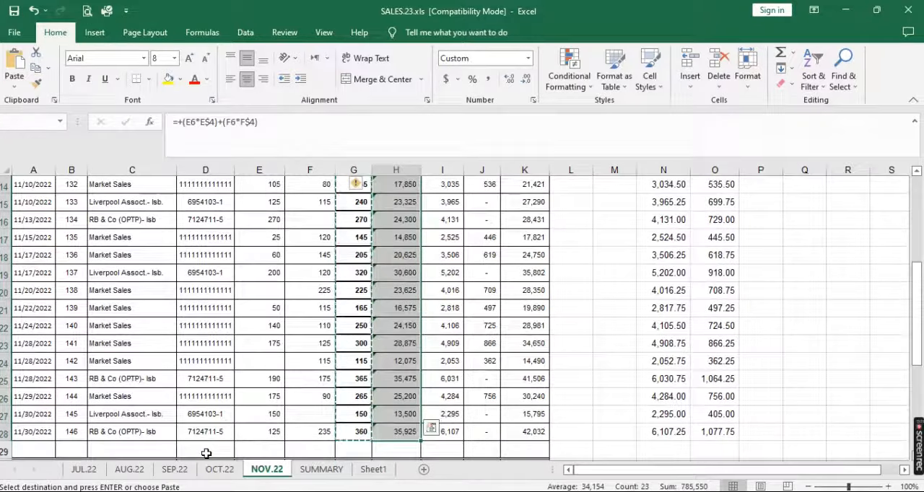
key(ctrl+v)
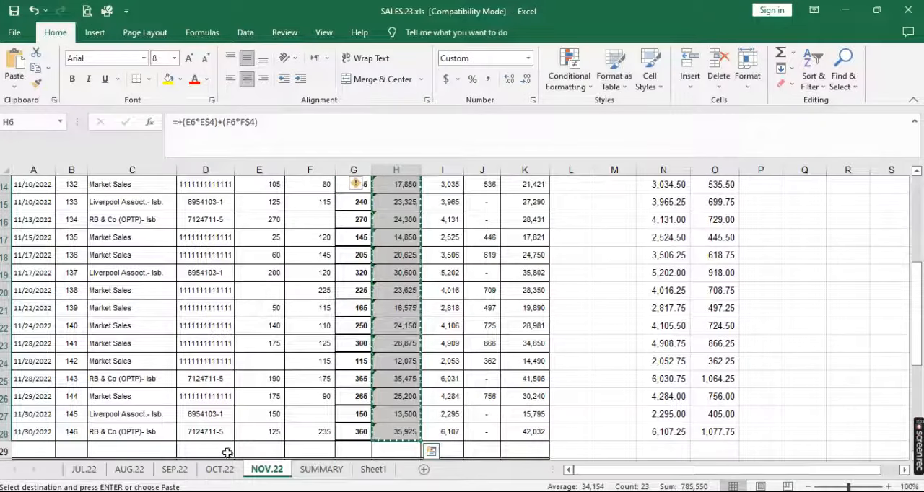
Paste the copied sales values as values into the Value of Sales Excluding Sales Tax column of Sales_Invoice_Template.xlsm, starting at P7
click(277, 491)
click(363, 462)
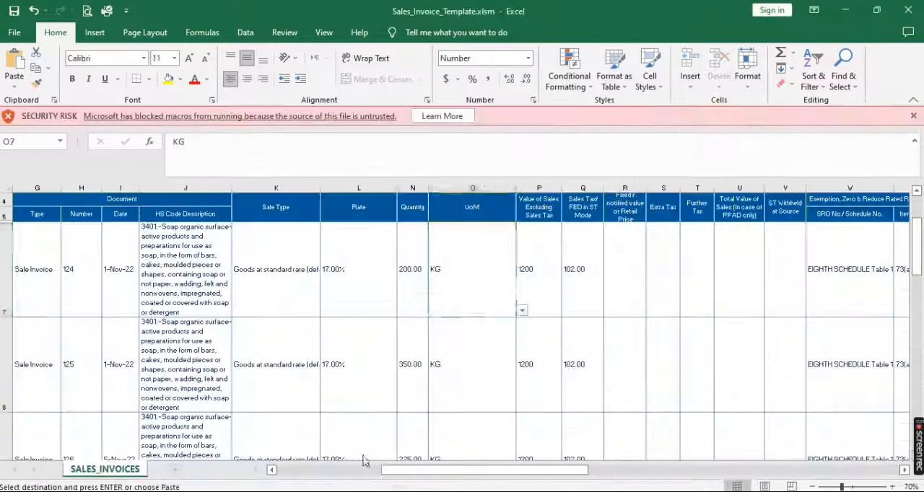
click(535, 255)
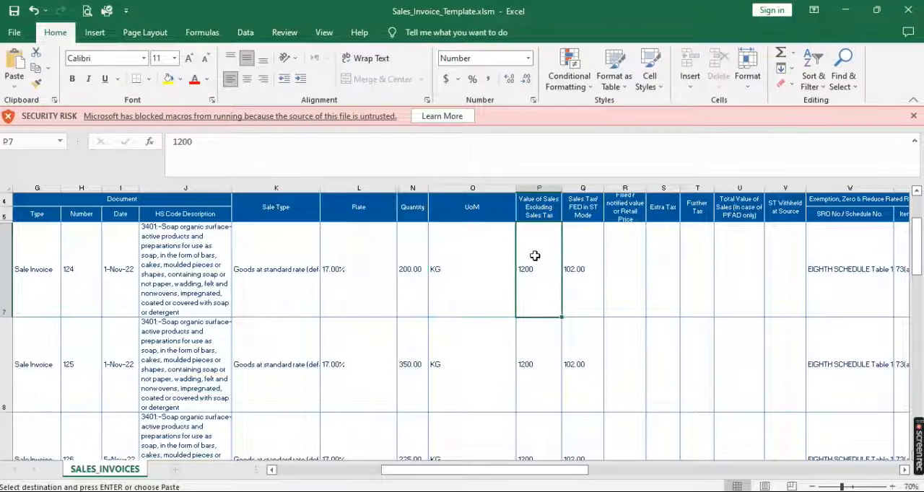
right_click(535, 255)
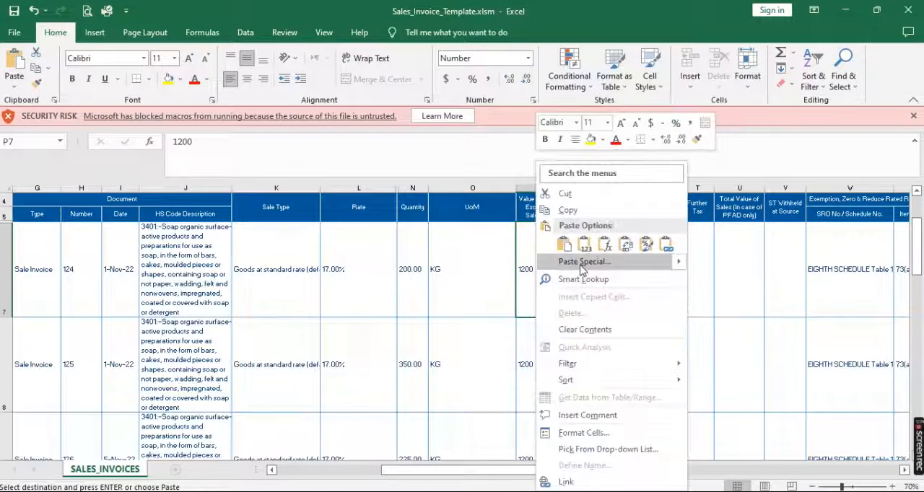
click(582, 261)
click(471, 241)
key(Return)
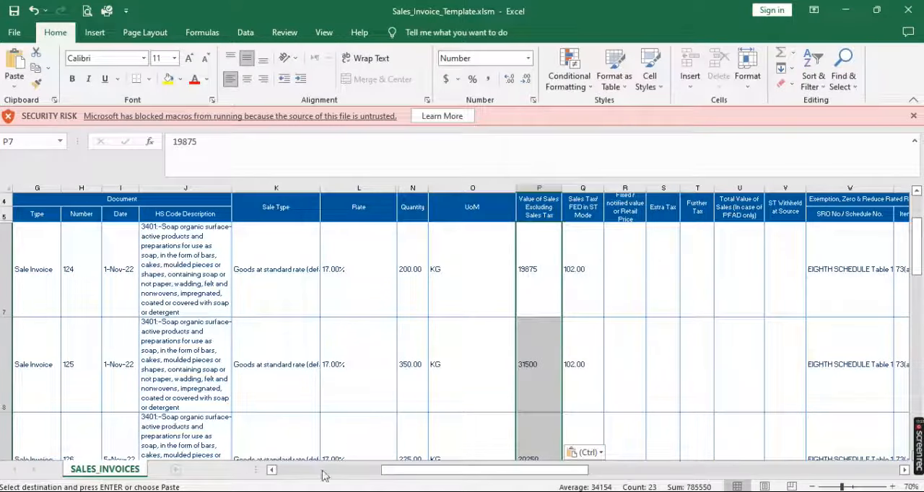
click(211, 444)
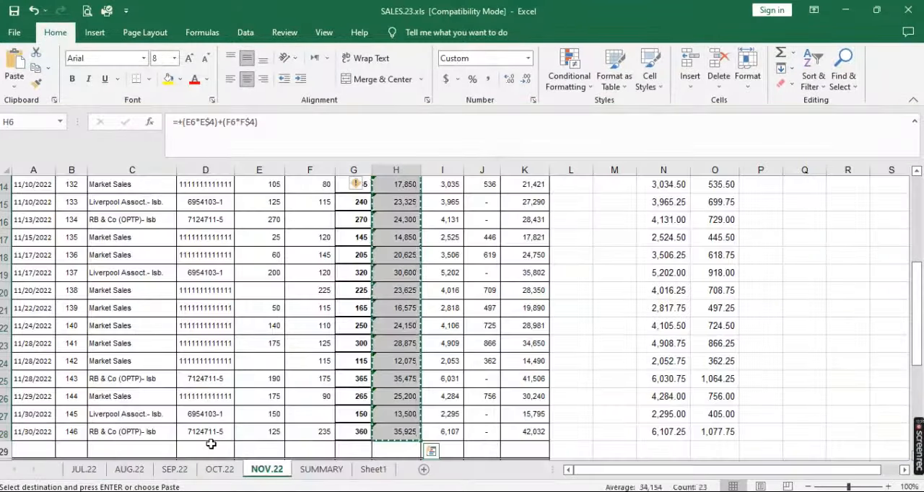
scroll(210, 444, up, 2)
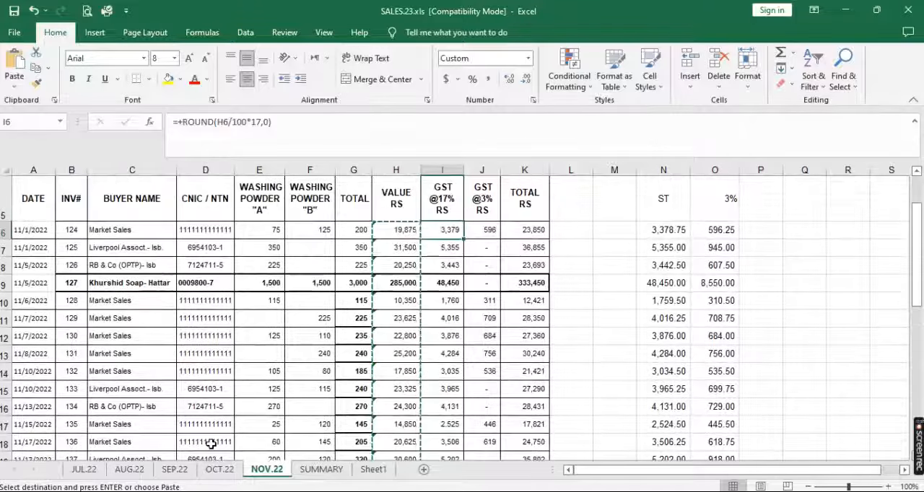
key(shift+Down)
key(shift+Down)
key(shift+Down)
key(shift+Down)
key(shift+Down)
key(shift+Down)
key(shift+Down)
key(shift+Down)
key(shift+Down)
key(shift+Down)
key(shift+Down)
key(shift+Down)
key(shift+Down)
key(shift+Down)
key(shift+Down)
key(shift+Down)
key(shift+Down)
key(shift+Down)
key(shift+Down)
key(shift+Down)
key(ctrl+v)
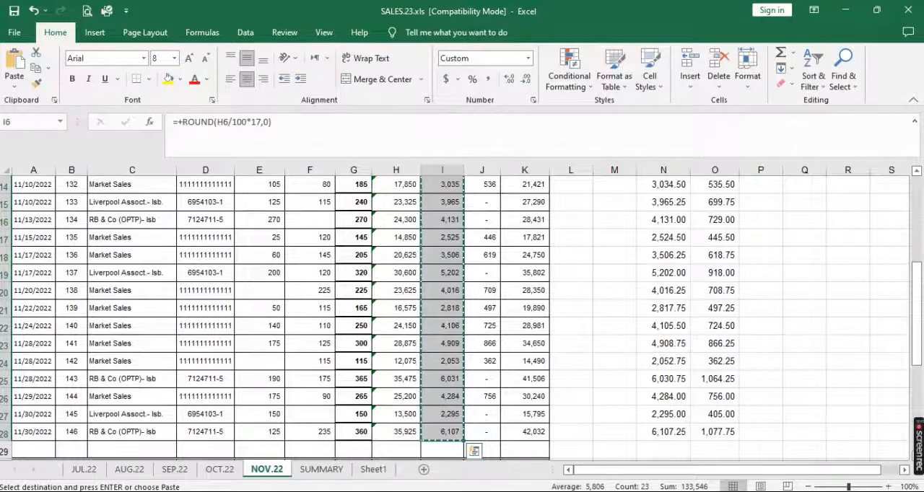
Paste the copied GST amounts as values into the Sales Tax/FED in ST Mode column of Sales_Invoice_Template.xlsm, starting at Q7
click(365, 461)
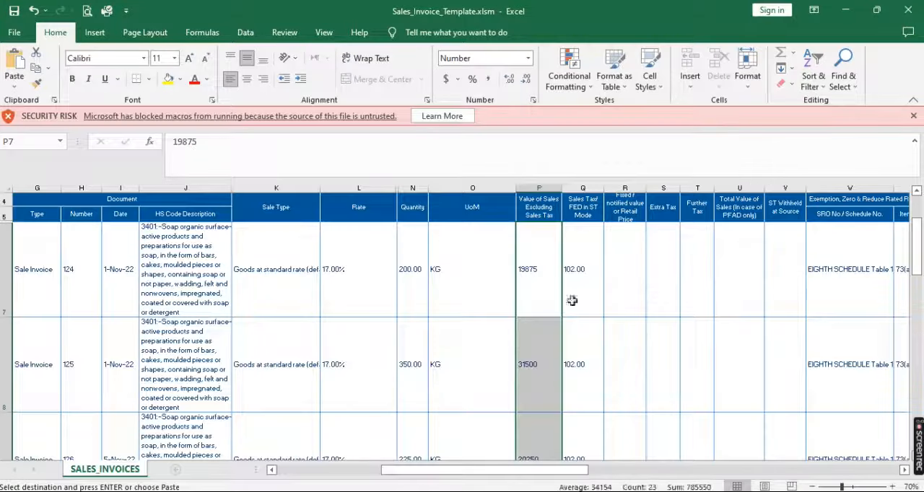
click(580, 269)
right_click(580, 269)
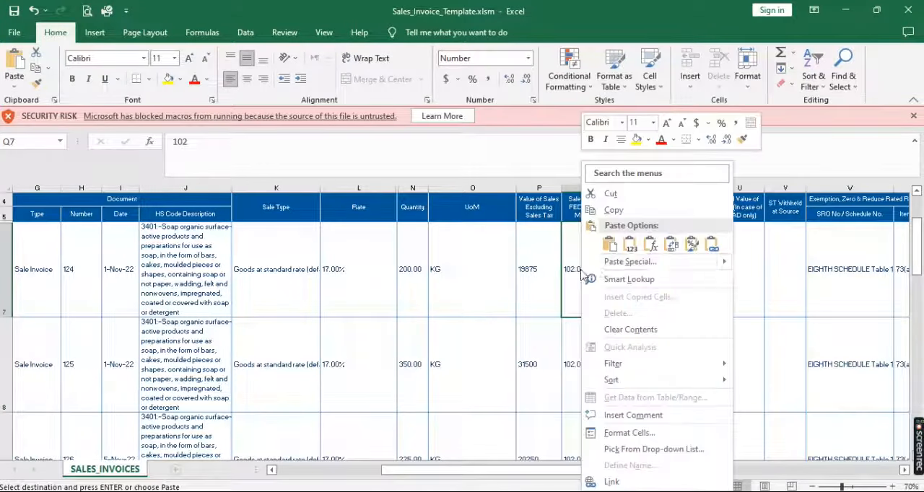
click(610, 263)
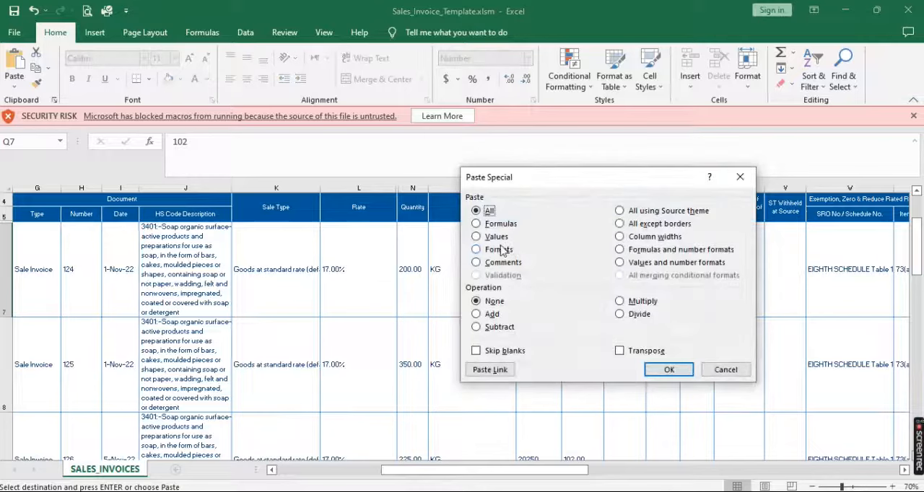
click(493, 240)
key(Return)
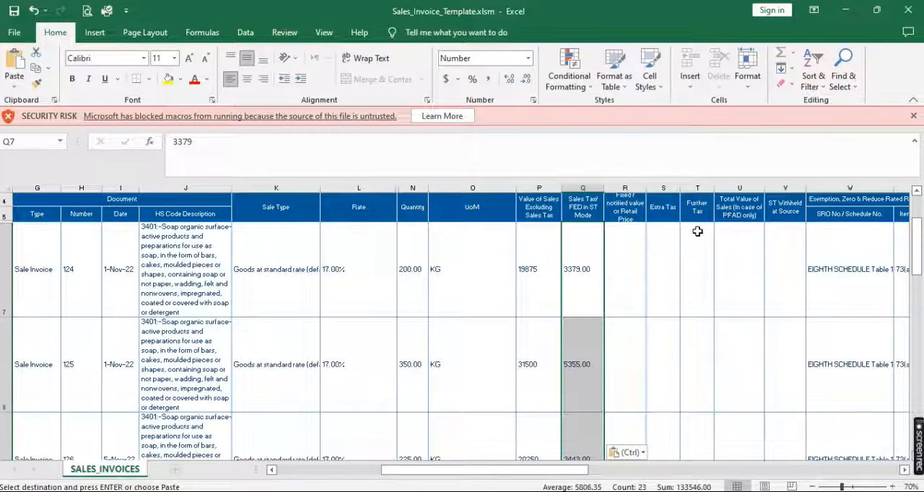
Copy the November GST @3% amounts, J6 to J28, from the NOV.22 sheet of SALES.23.xls
mouse_move(137, 486)
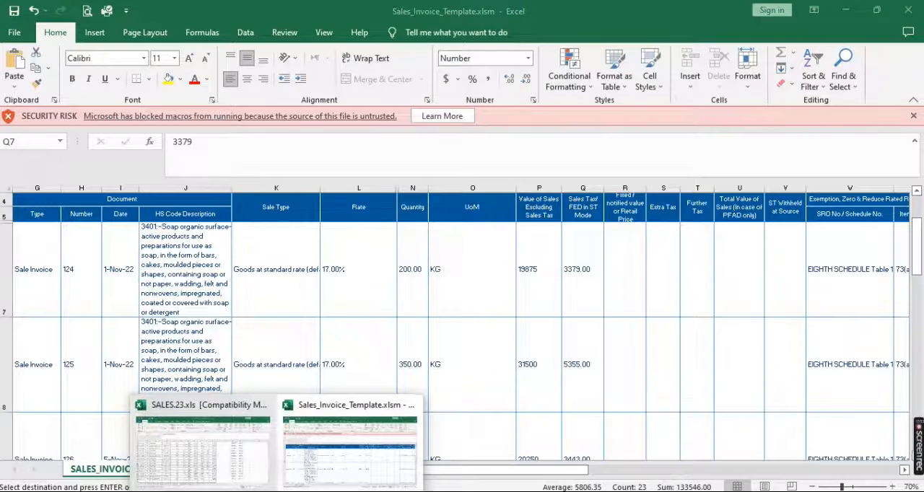
click(220, 471)
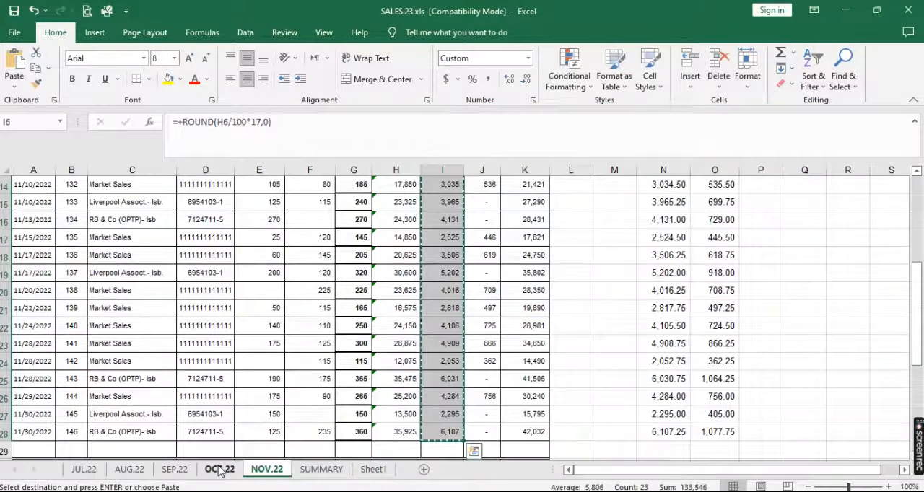
key(Right)
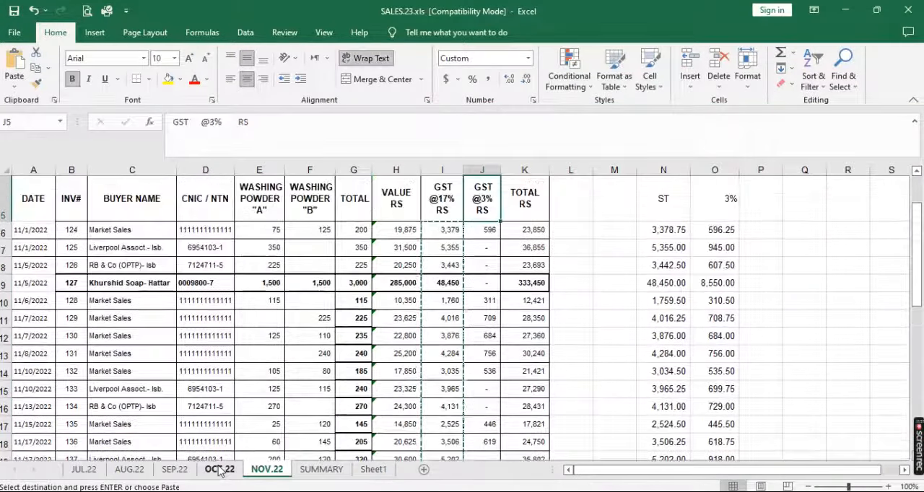
key(shift+Down)
key(shift+Down)
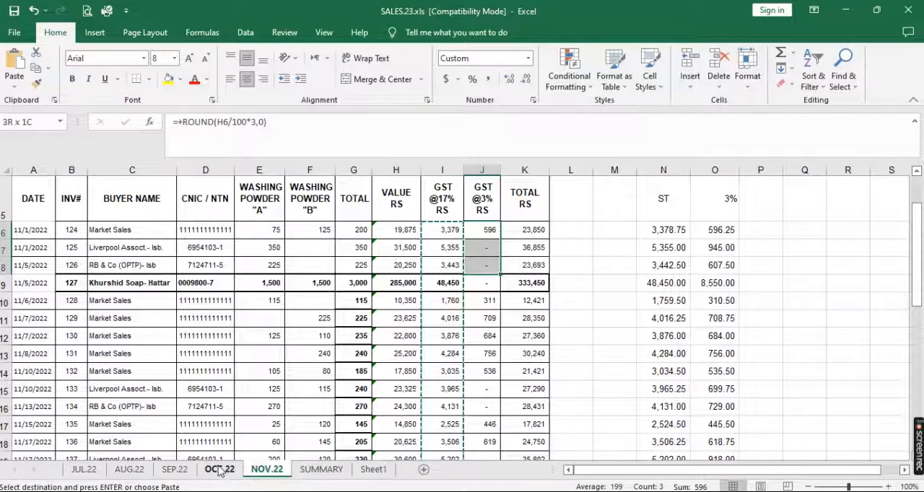
key(shift+Down)
key(shift+Down)
key(shift+Down)
key(shift+Down)
key(shift+Down)
key(shift+Down)
key(shift+Down)
key(shift+Down)
key(shift+Down)
key(shift+Down)
key(shift+Down)
key(shift+Down)
key(shift+Down)
key(shift+Down)
key(shift+Down)
key(shift+Down)
key(shift+Down)
key(shift+Down)
key(shift+Down)
key(shift+Down)
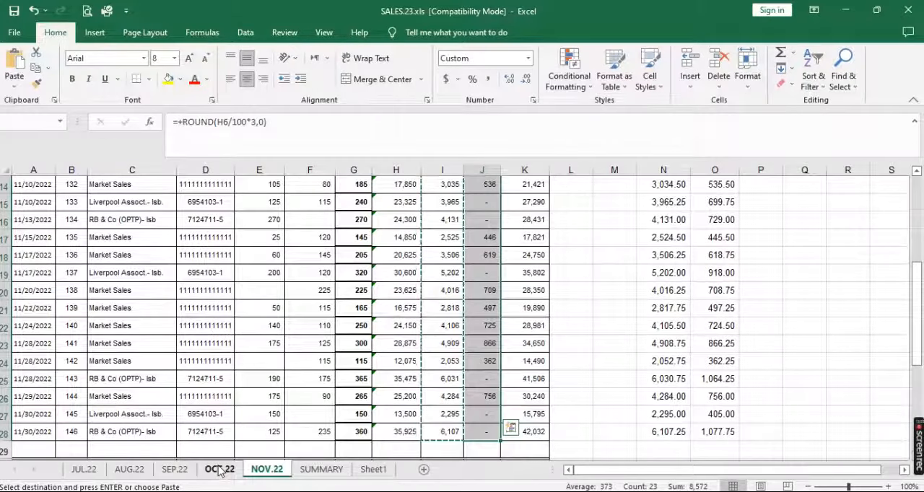
key(ctrl+c)
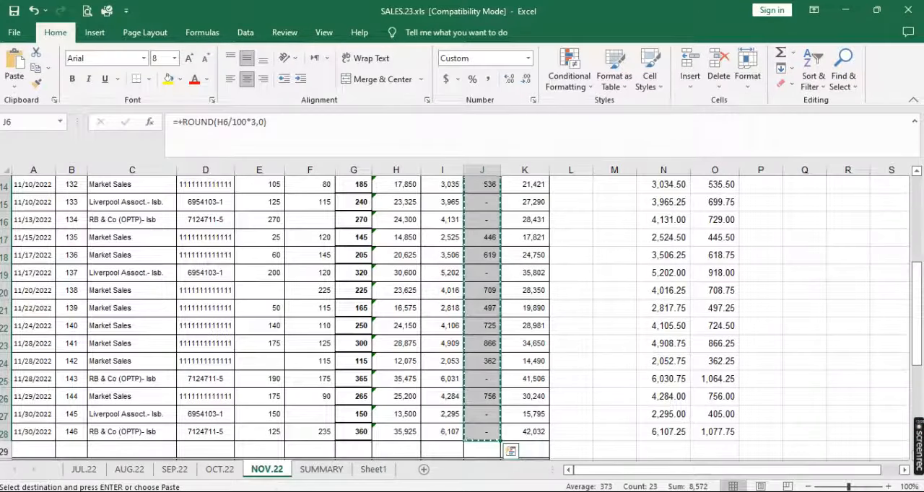
Paste the copied 3% GST amounts as values into the Further Tax column of Sales_Invoice_Template.xlsm, starting at T7
click(360, 480)
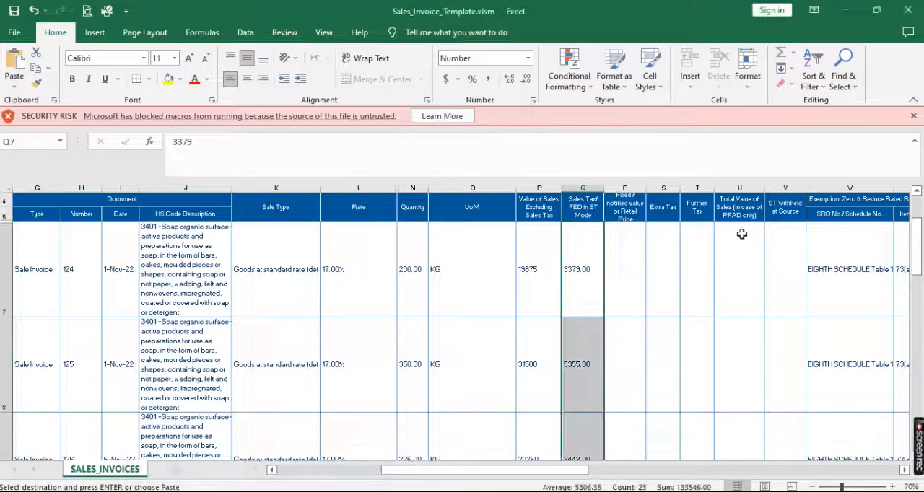
click(705, 254)
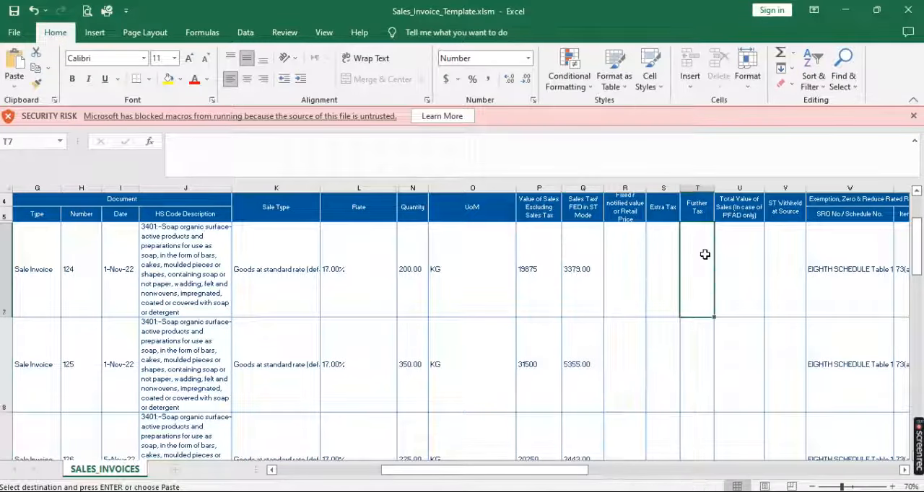
right_click(697, 256)
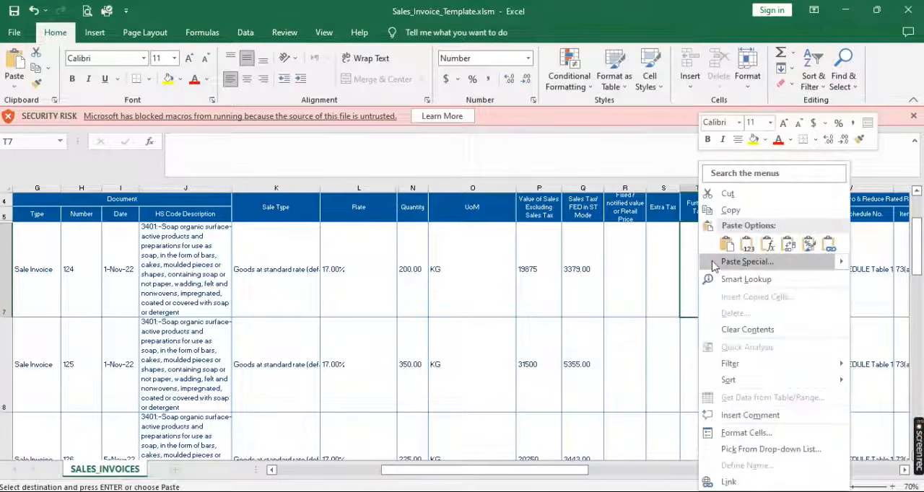
click(734, 263)
click(623, 243)
key(Return)
Clear the SRO No./Schedule No. and Item S. No. entries of all invoices, W7 to X29, and save the template
click(823, 265)
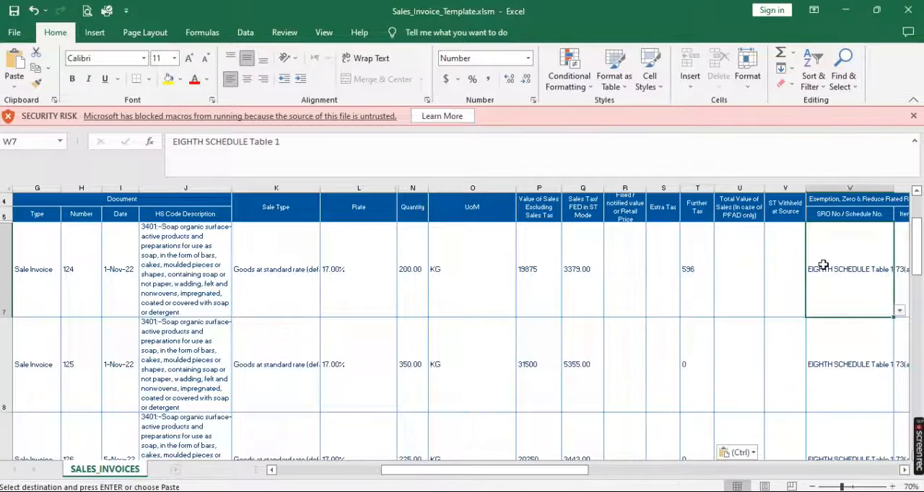
scroll(823, 265, right, 1)
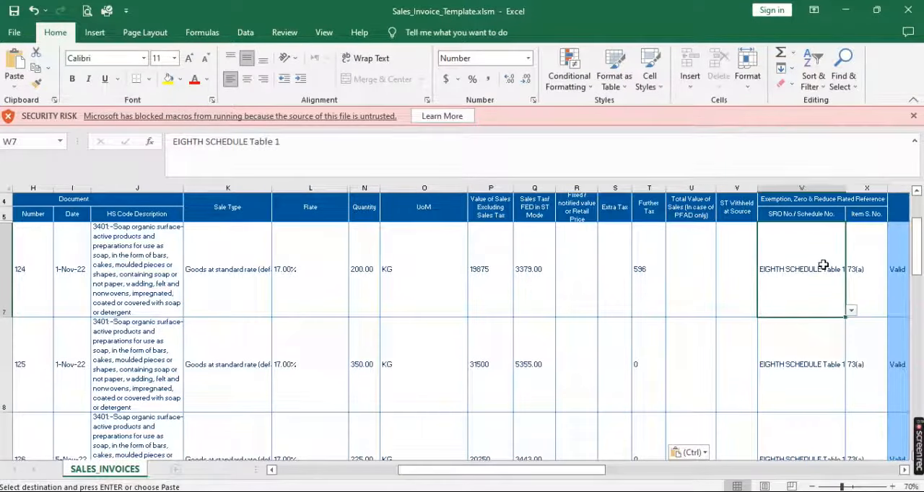
key(shift+Right)
key(ctrl+shift+Down)
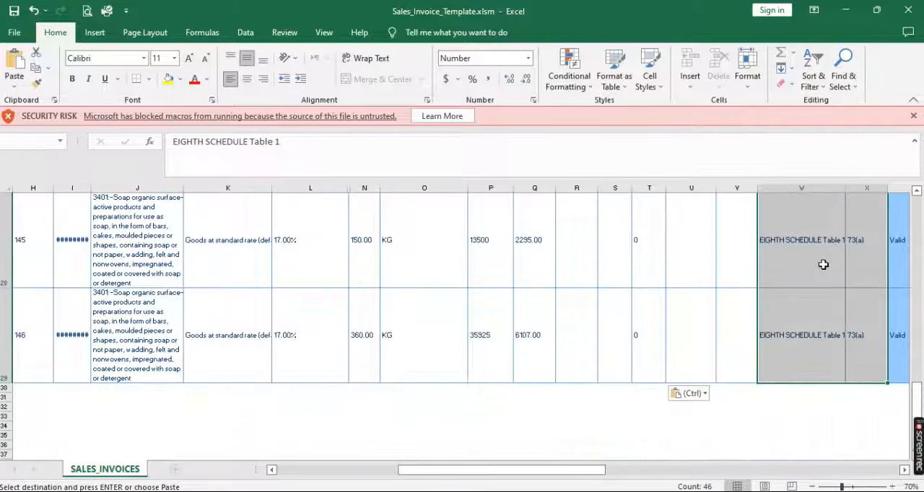
key(Delete)
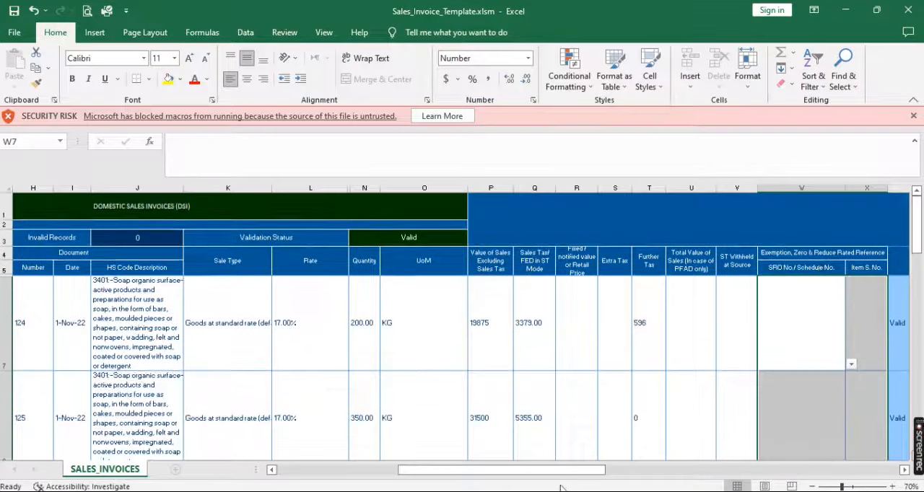
click(286, 471)
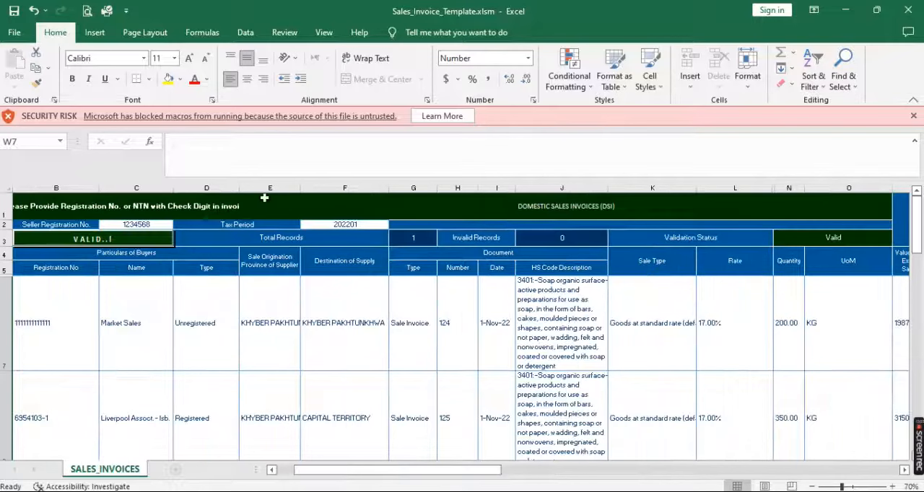
click(14, 10)
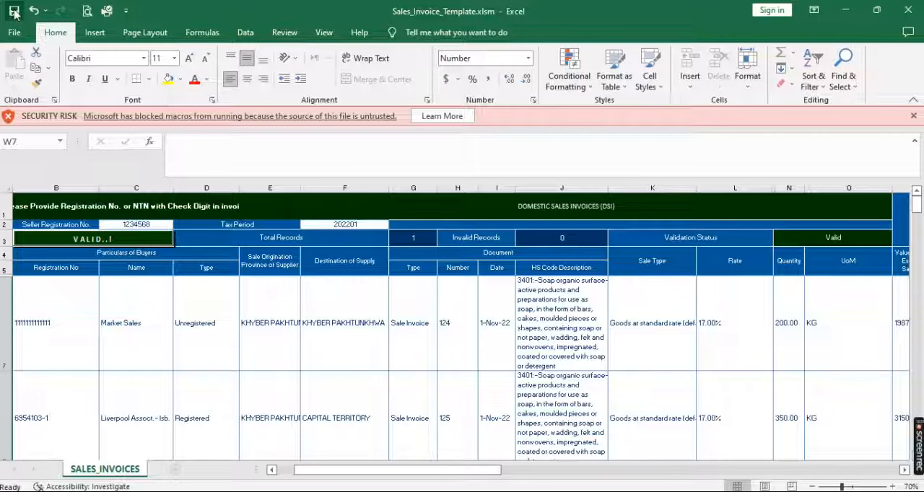
Set the Tax Period in F2 to November 2022 by entering the date 11/10/2022
click(347, 225)
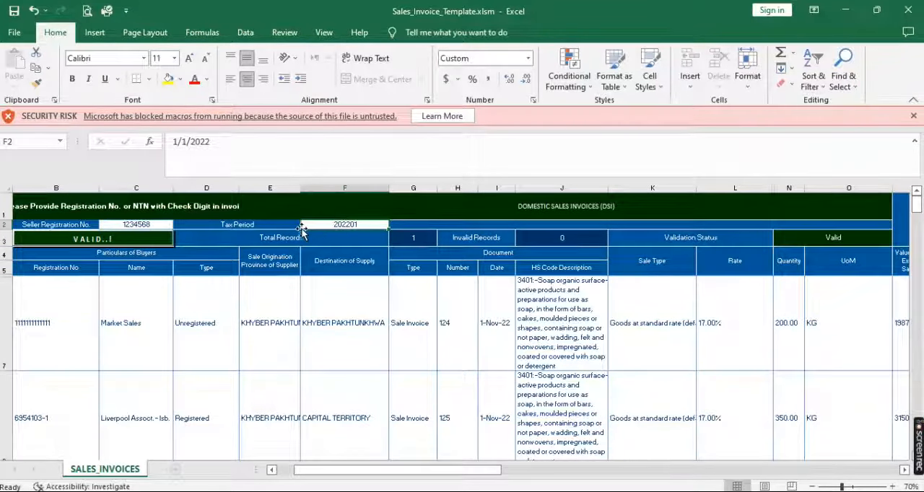
click(176, 142)
text(1)
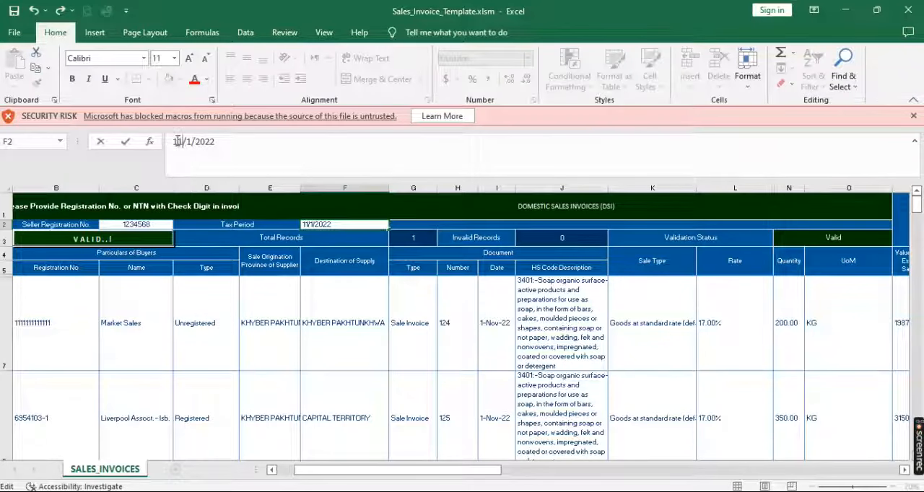
text(0)
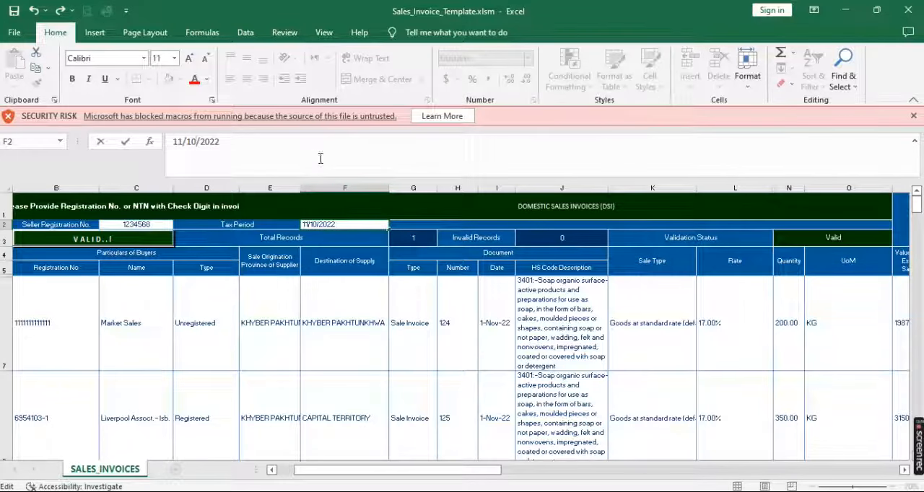
click(311, 289)
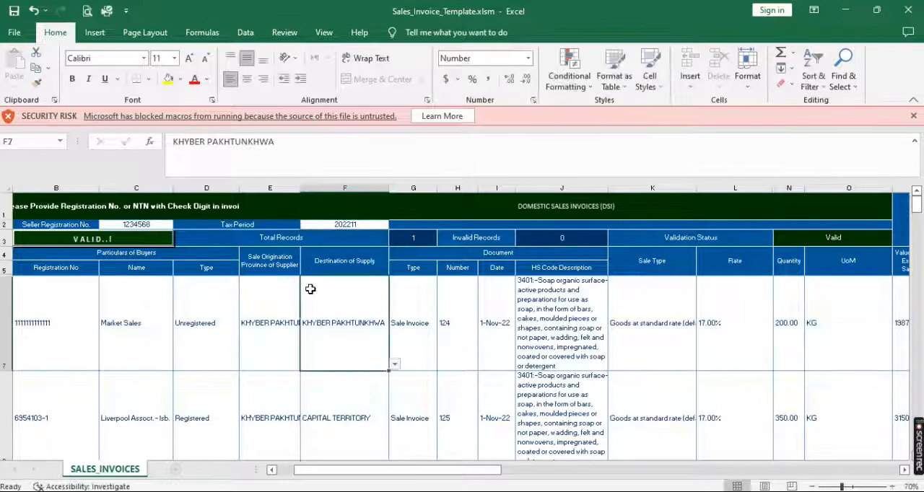
Switch to the Iris Sales Tax Invoice Management page in the browser and copy the seller's registration number
click(153, 225)
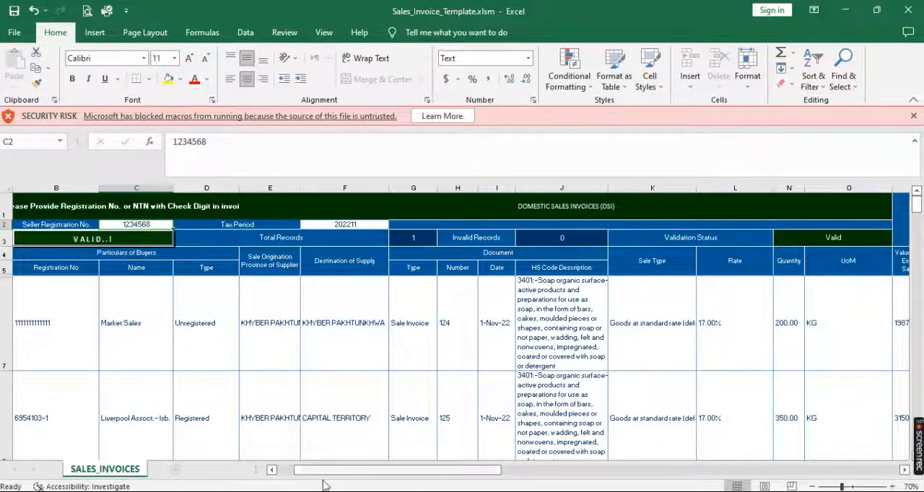
mouse_move(276, 491)
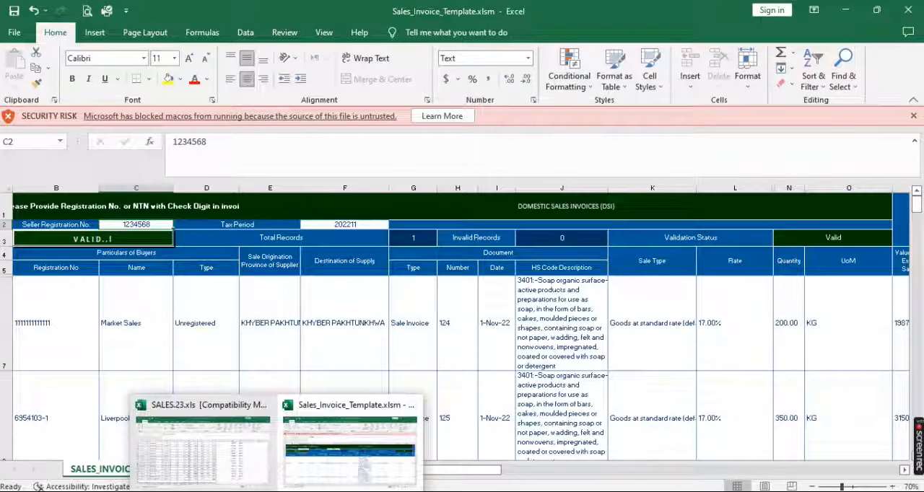
click(249, 491)
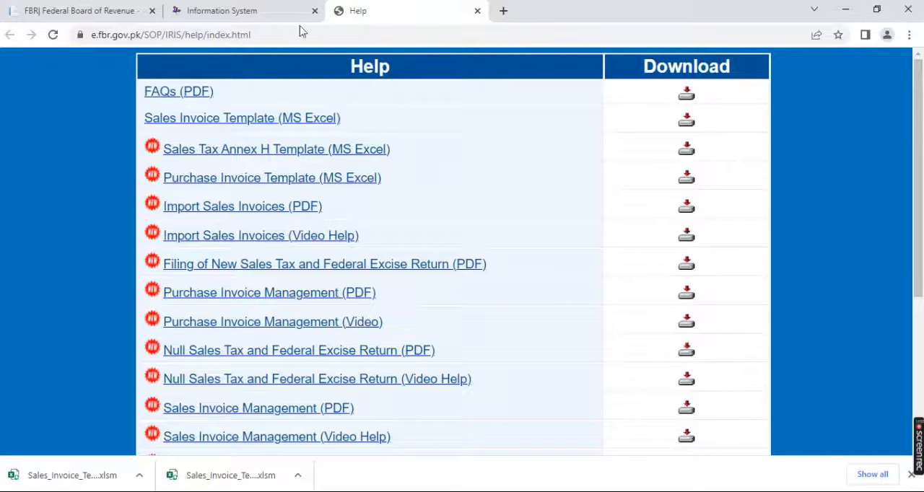
click(273, 8)
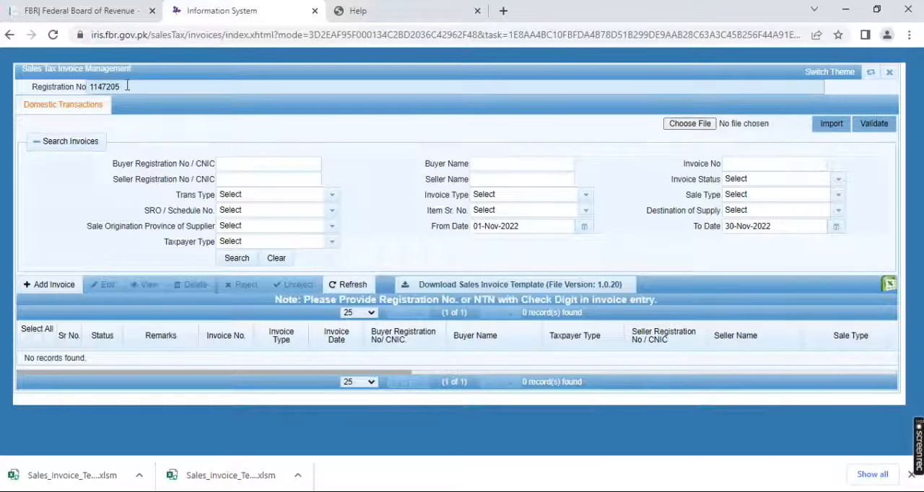
double_click(90, 87)
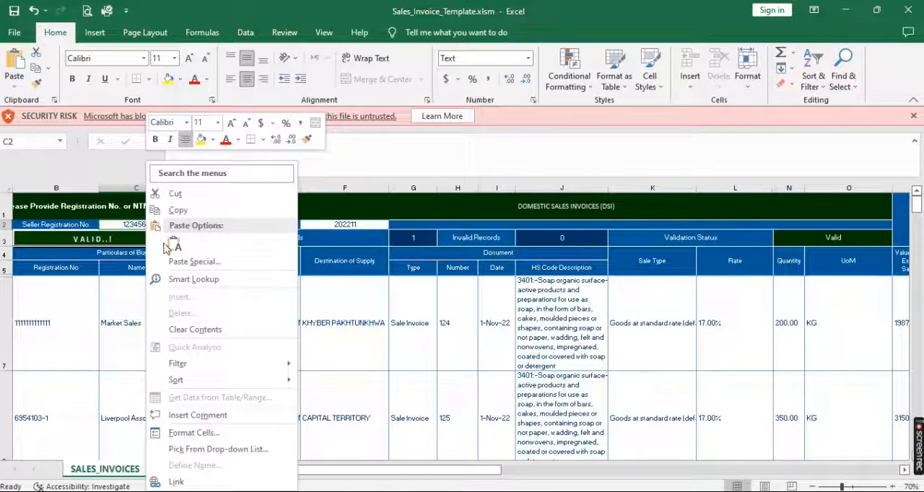
Paste the copied registration number as plain text into the Seller Registration No. cell C2 of Sales_Invoice_Template.xlsm
key(Escape)
key(ctrl+alt+v)
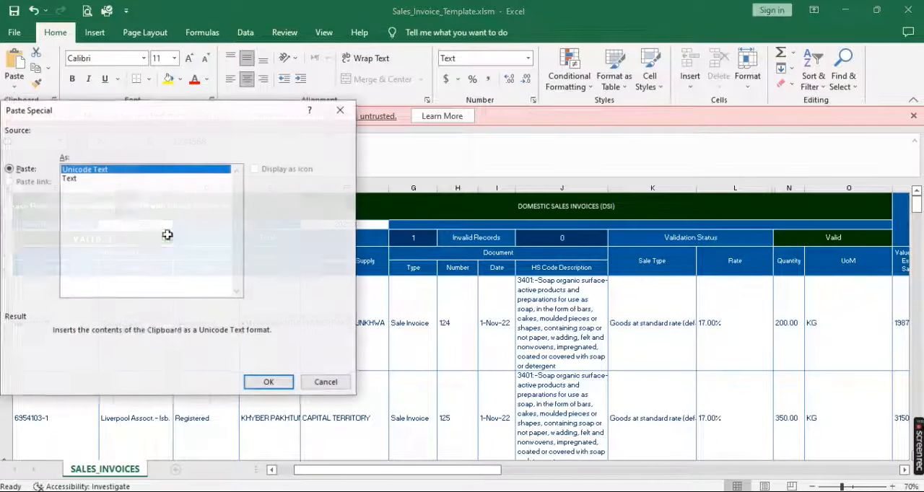
click(68, 178)
key(Return)
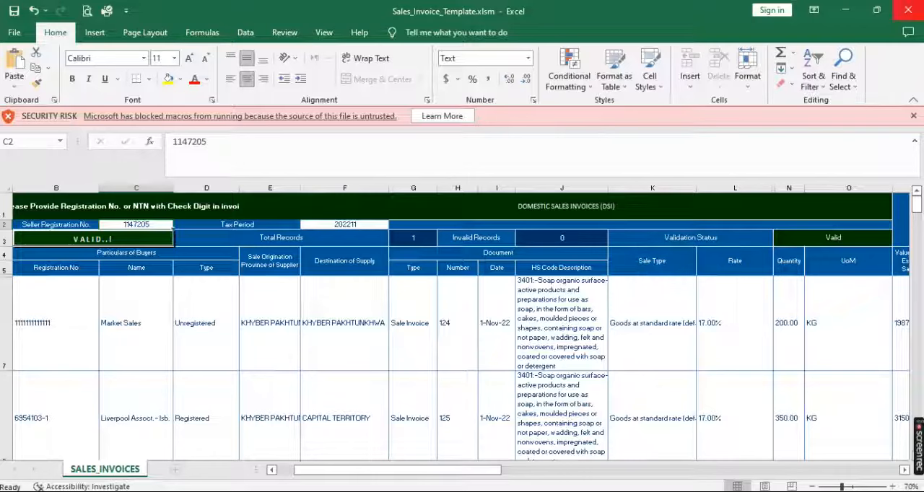
Close the Sales_Invoice_Template.xlsm workbook and switch to the Downloads folder in File Explorer
click(909, 10)
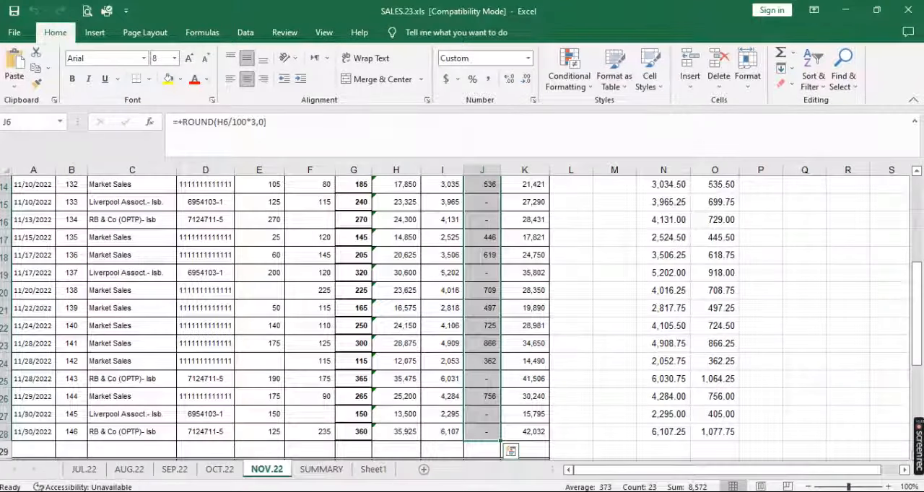
click(130, 491)
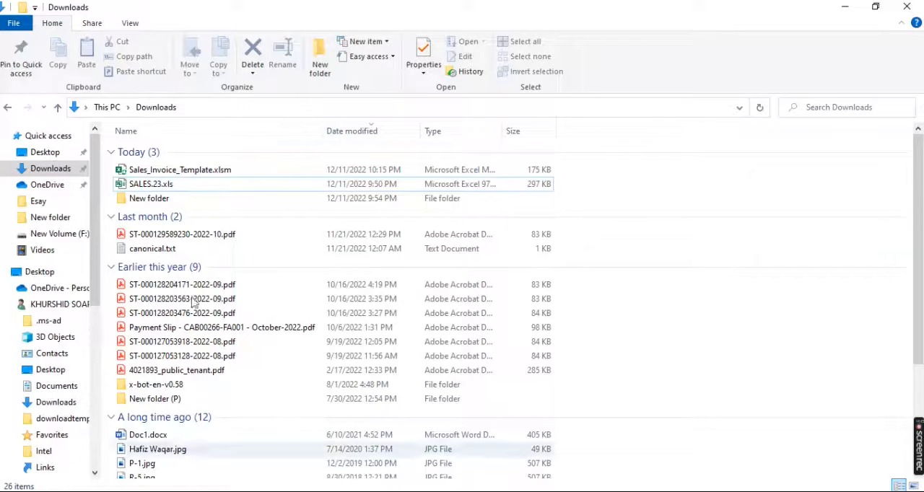
Unblock Sales_Invoice_Template.xlsm in its file properties
click(181, 173)
double_click(179, 171)
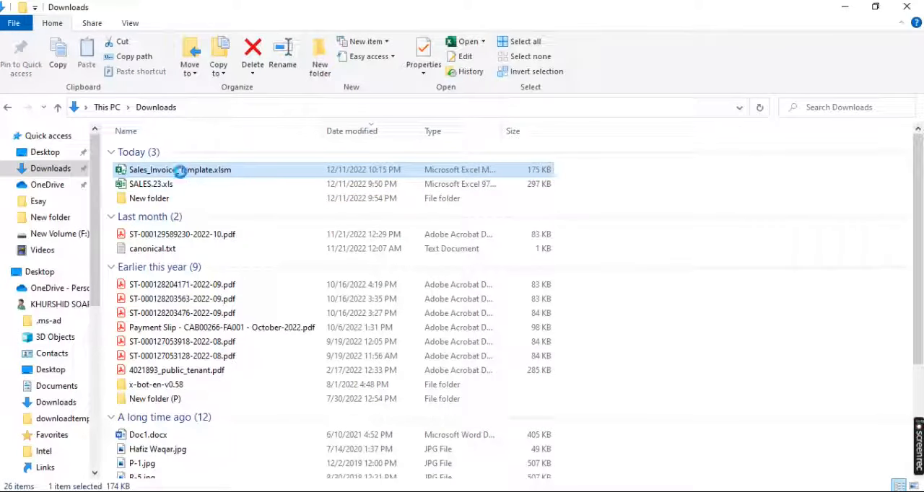
right_click(180, 171)
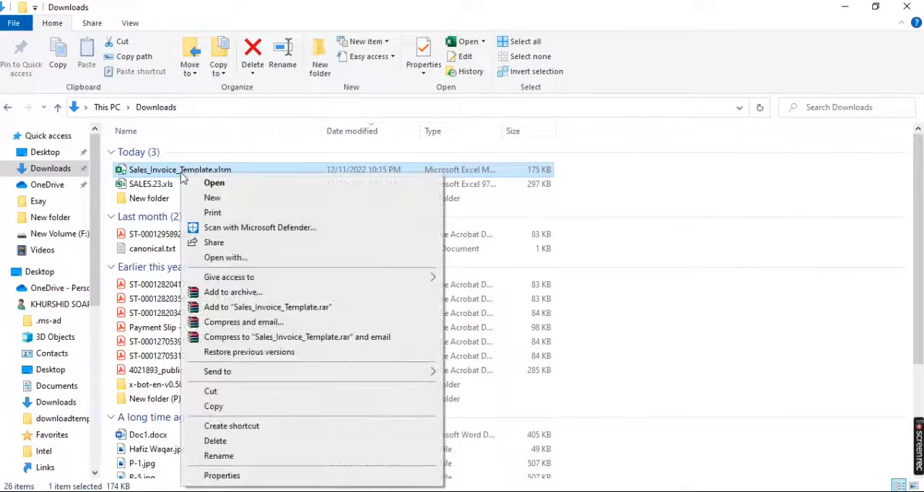
click(230, 478)
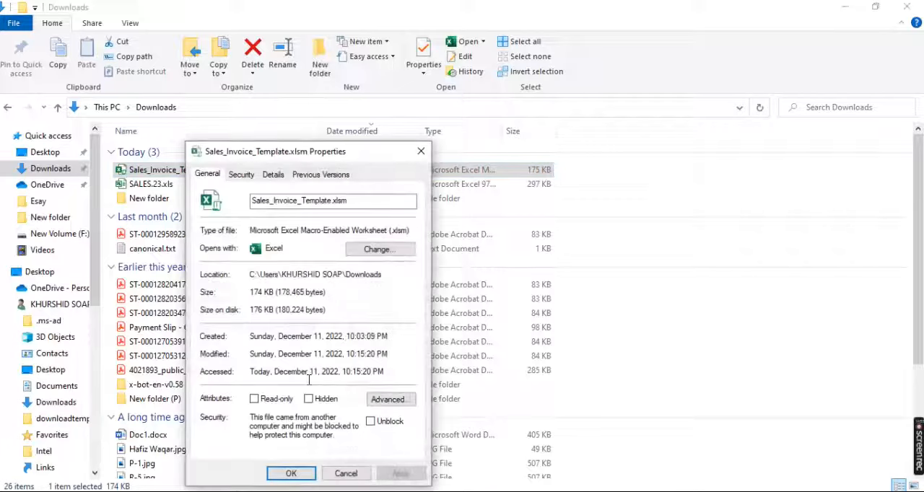
click(370, 423)
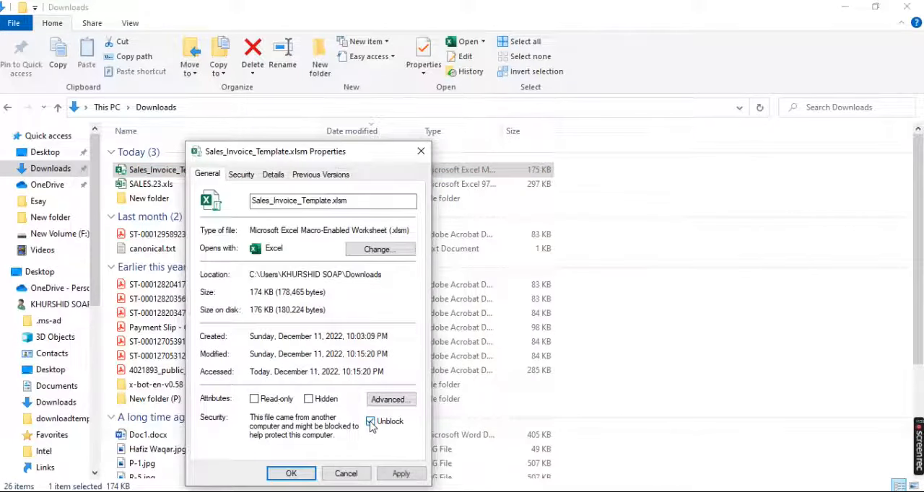
click(295, 473)
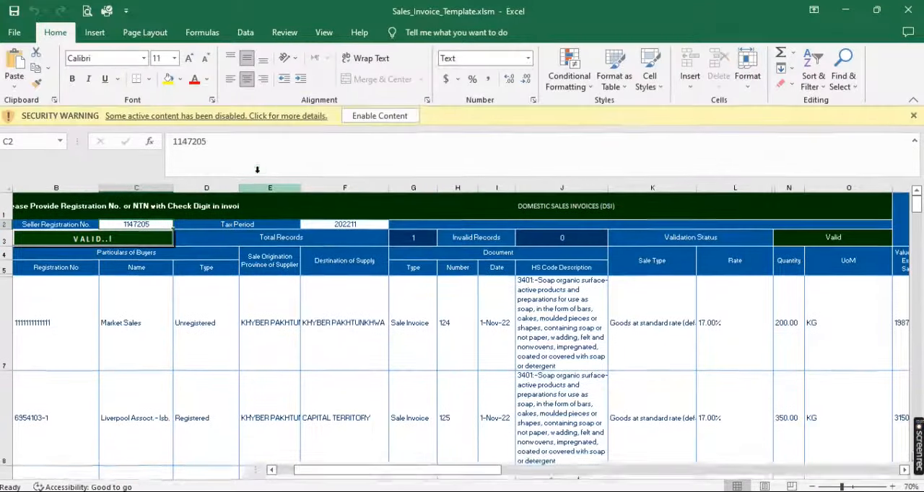
Enable the active content in Sales_Invoice_Template.xlsm and run the sheet's record validation
click(367, 116)
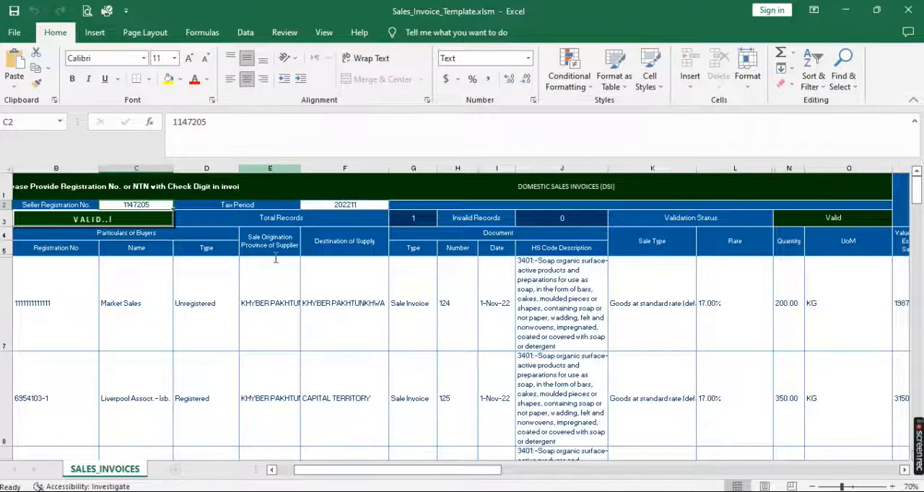
click(124, 225)
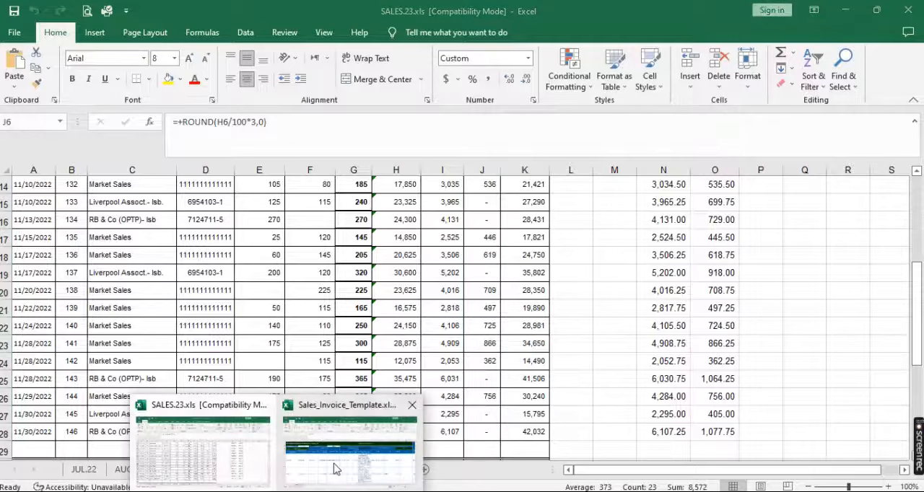
click(336, 470)
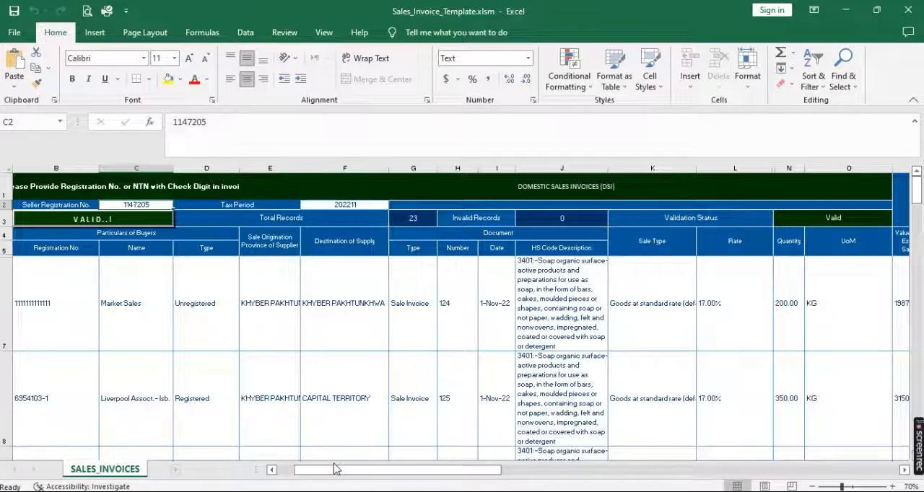
click(140, 220)
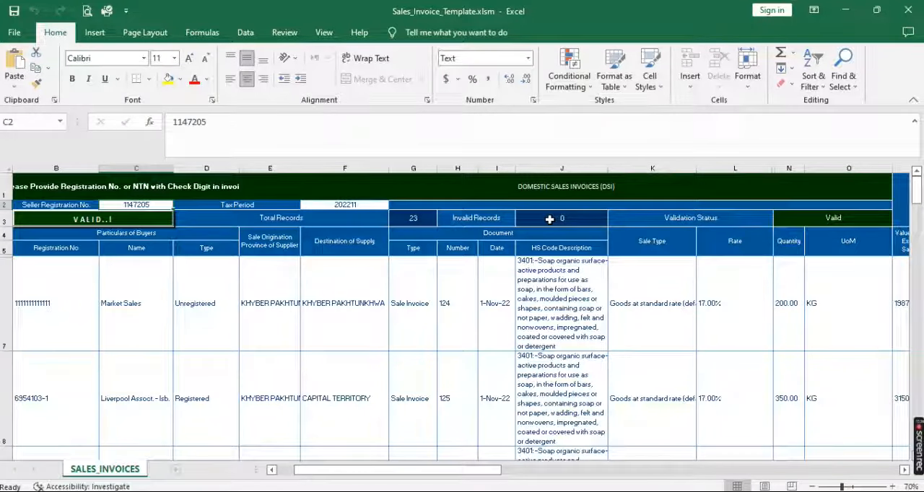
Save and close Sales_Invoice_Template.xlsm, and switch to the Iris Sales Tax Invoice Management page in the browser
click(13, 15)
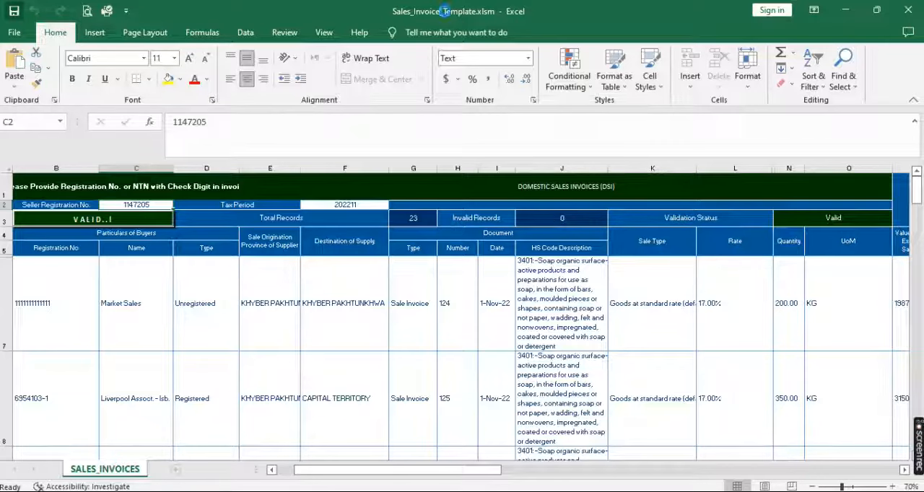
click(908, 11)
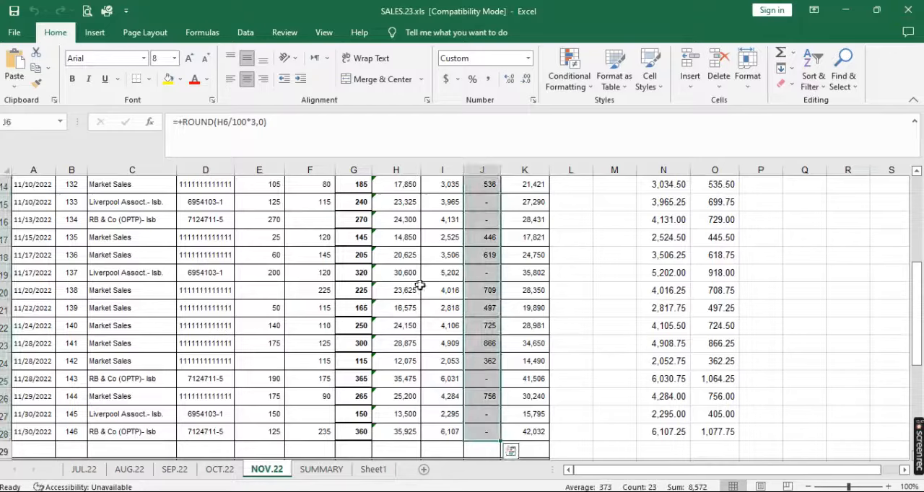
key(alt+Tab)
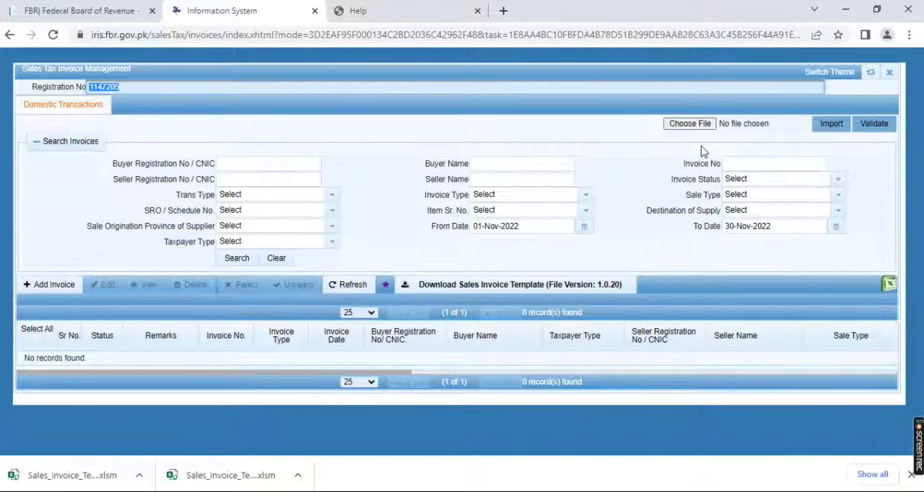
Close the Sales Tax Invoice Management page and reopen the Sales Ledger under Invoice Management
click(891, 76)
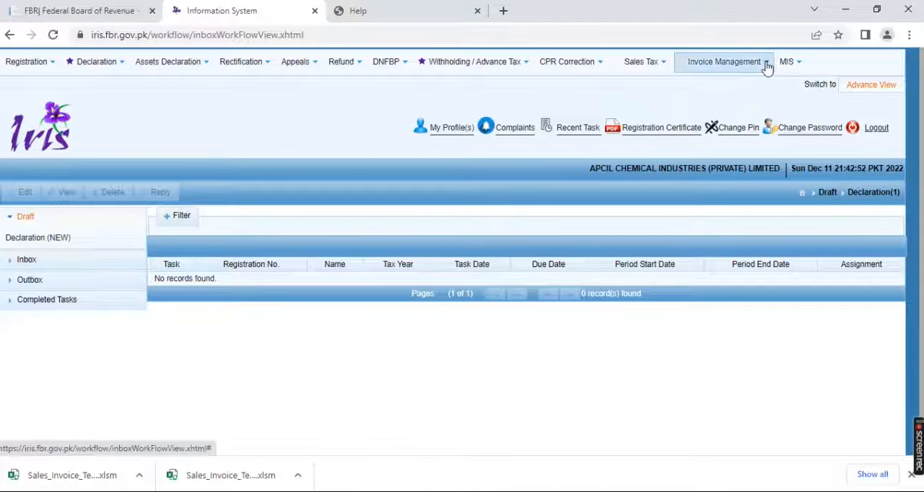
click(768, 65)
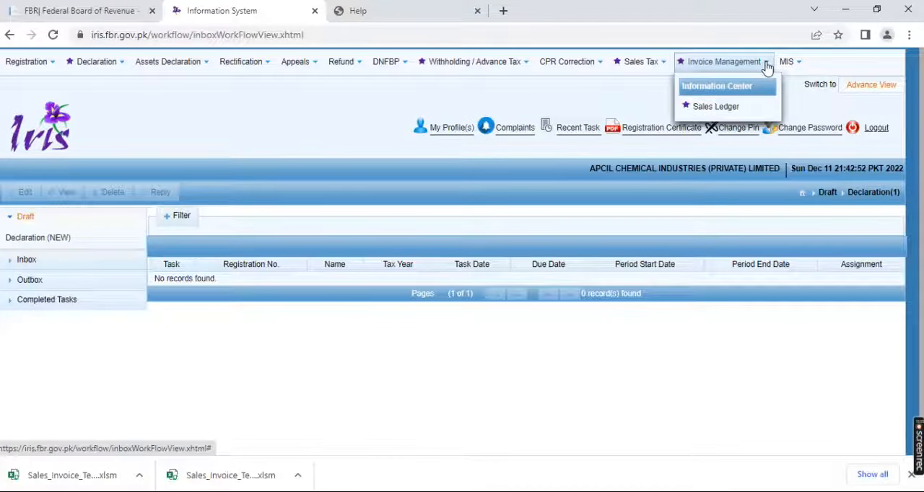
click(722, 110)
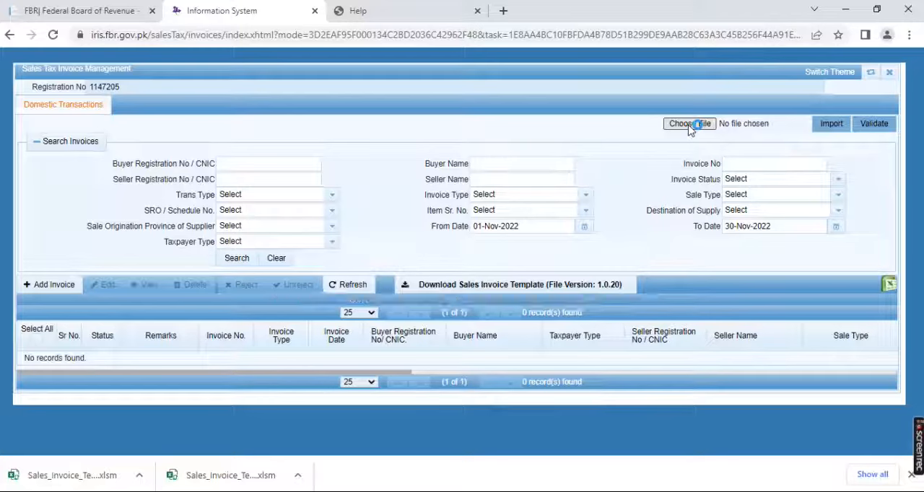
Import Sales_Invoice_Template.xlsm from the Downloads folder into the Sales Ledger and validate the imported invoices
click(690, 124)
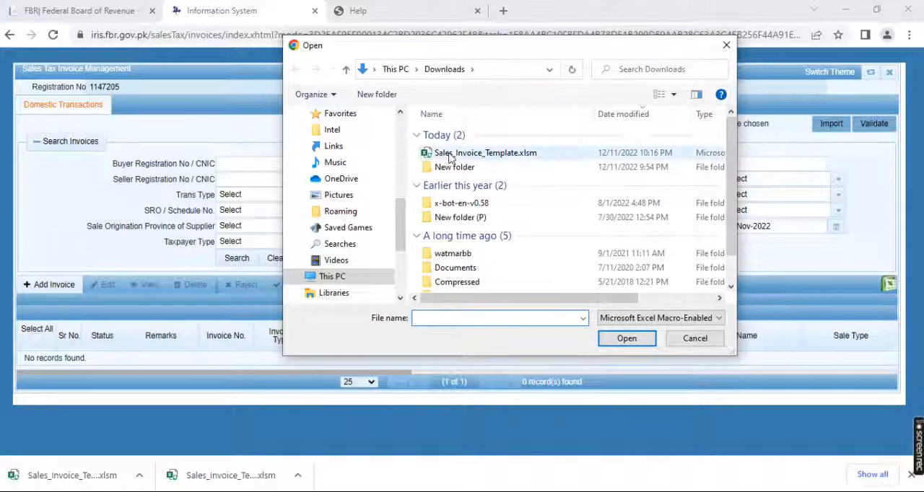
click(466, 154)
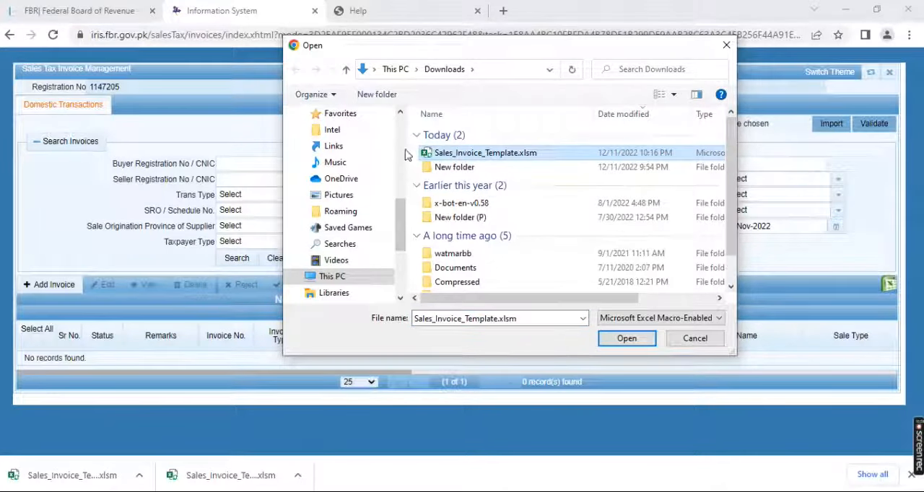
scroll(361, 180, up, 10)
click(352, 156)
click(478, 153)
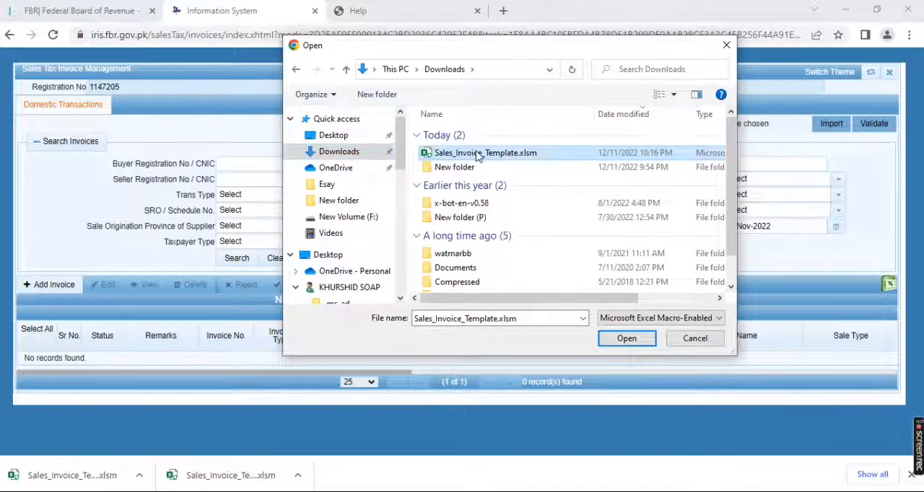
click(627, 338)
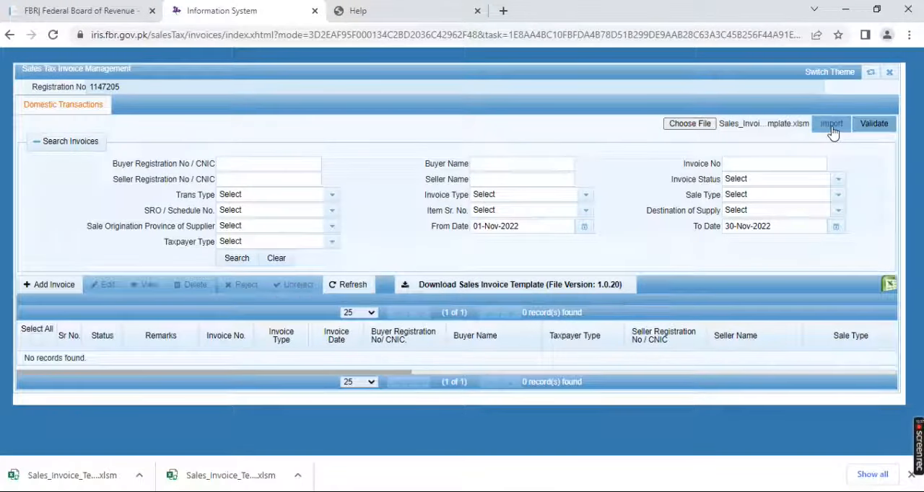
click(832, 125)
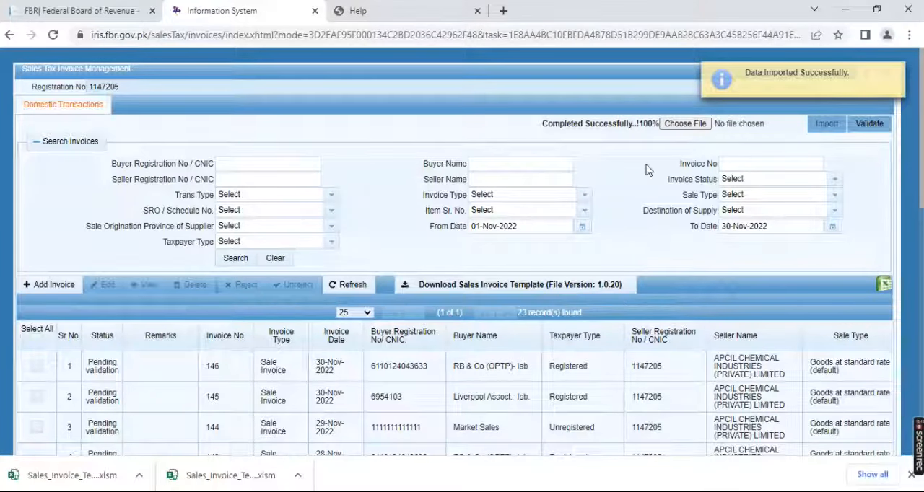
click(871, 126)
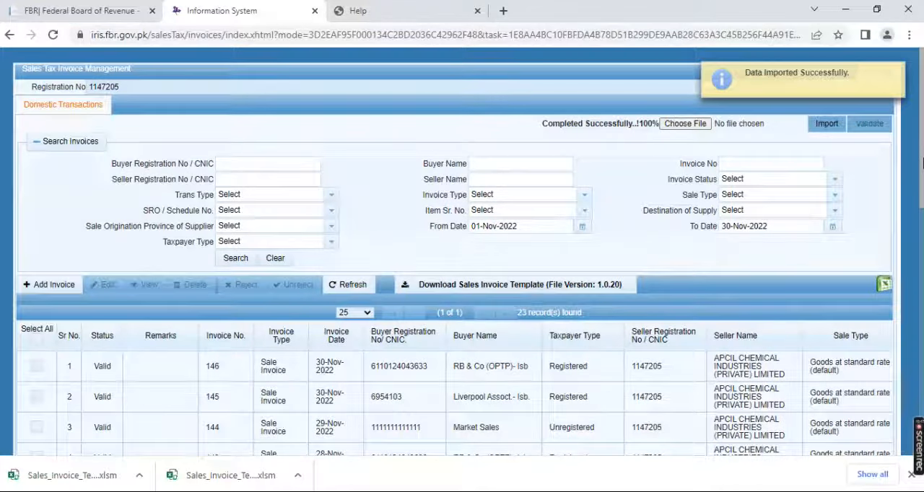
Open invalid invoice 135 of 15-Nov-2022 for editing, save its item again and close its details
drag(922, 165, 922, 349)
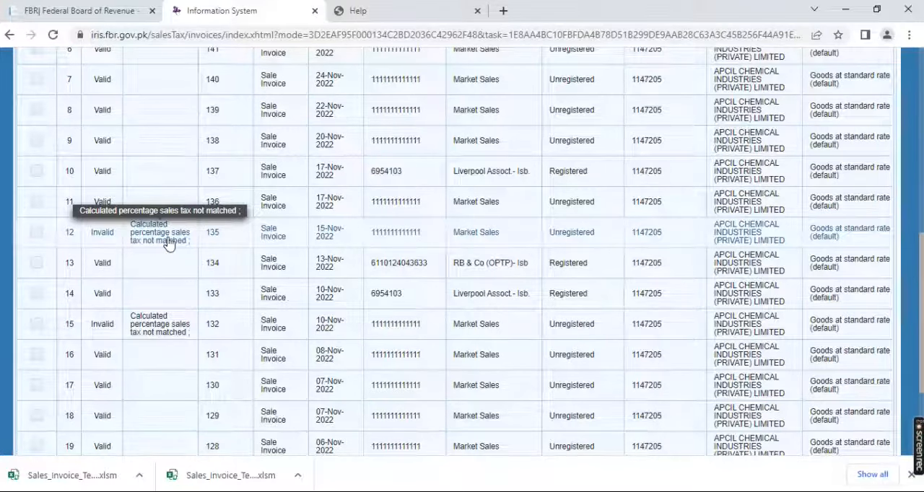
click(167, 242)
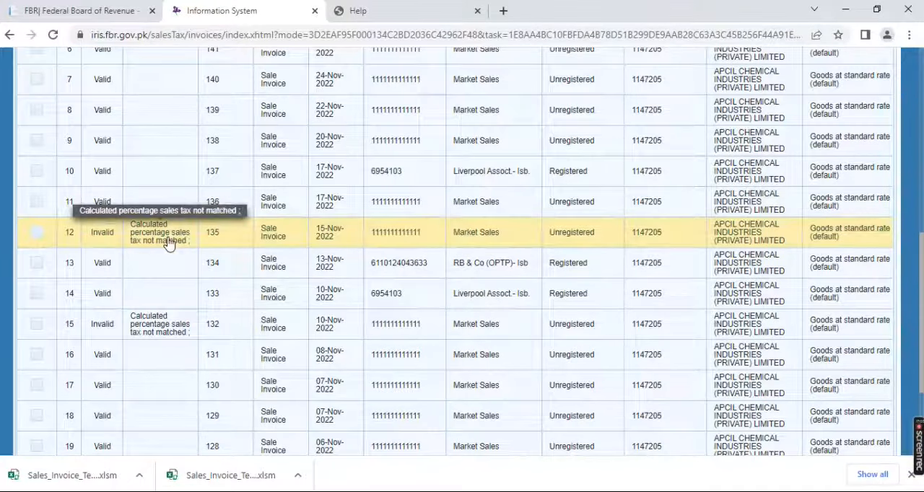
drag(922, 285, 920, 127)
click(112, 202)
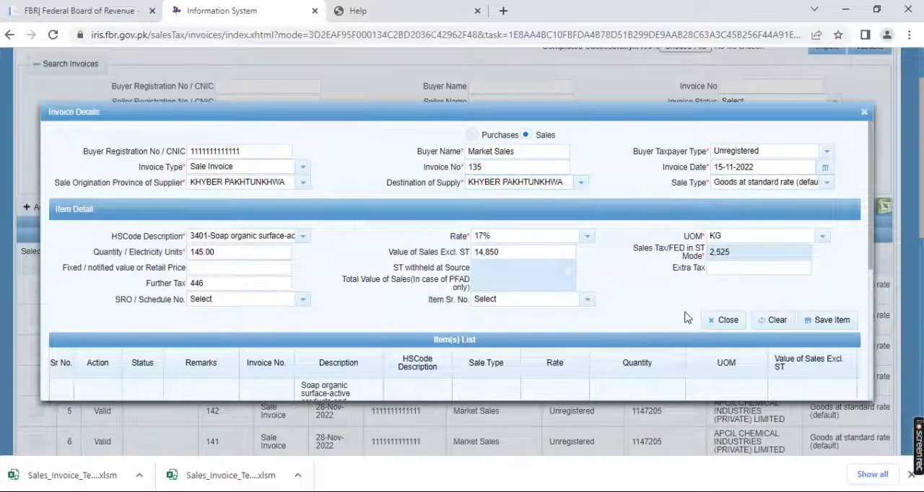
click(818, 325)
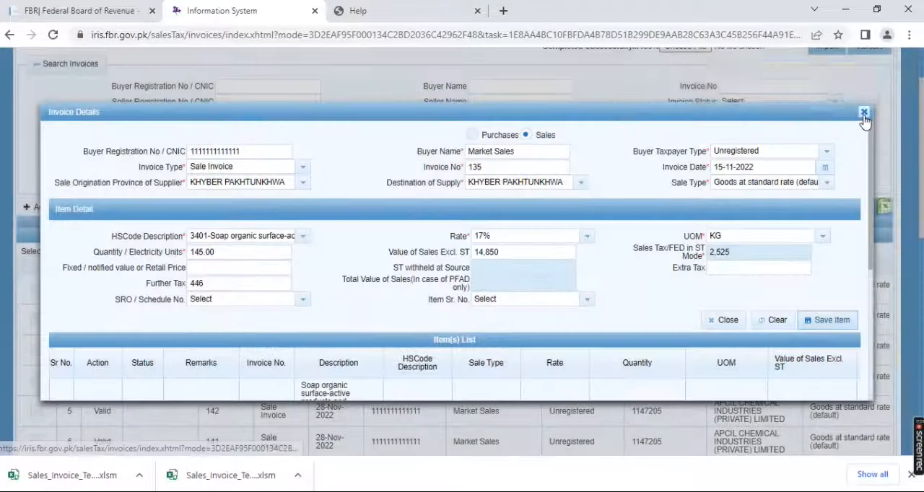
click(864, 113)
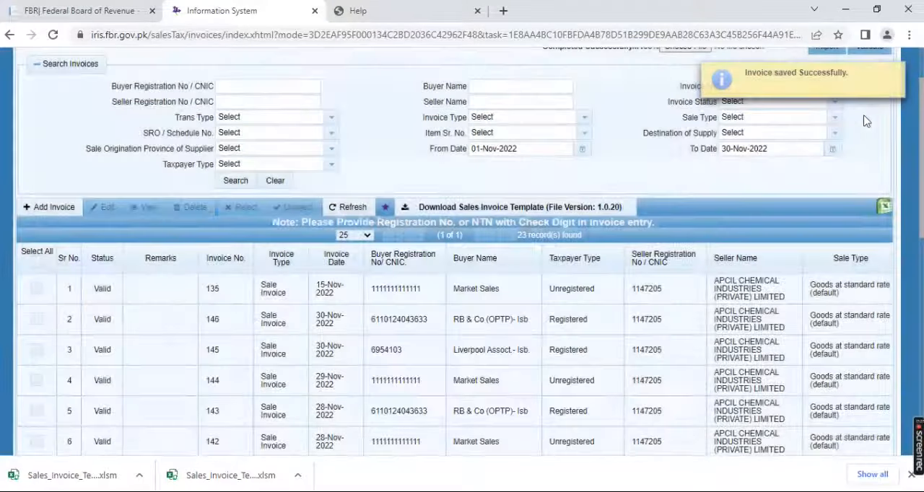
Open invalid invoice 132 of 10-Nov-2022 for editing, save its item again and close its details
scroll(864, 121, down, 5)
scroll(864, 121, down, 3)
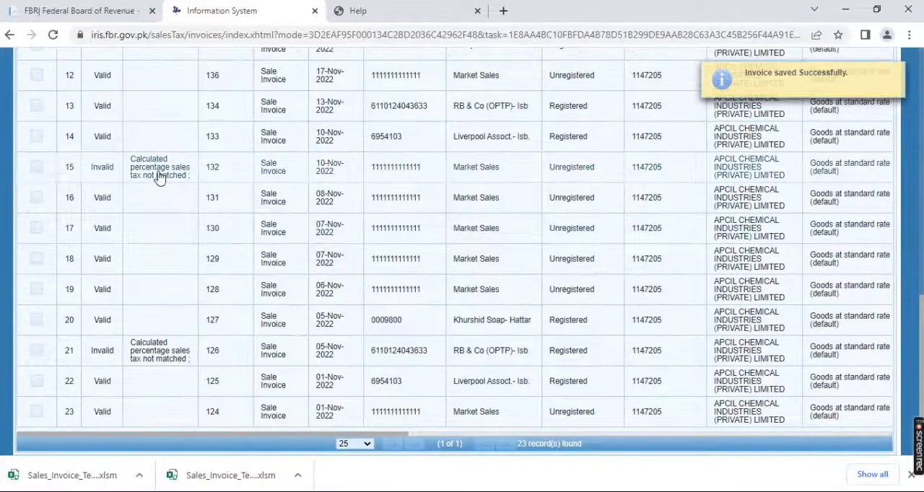
scroll(160, 178, up, 6)
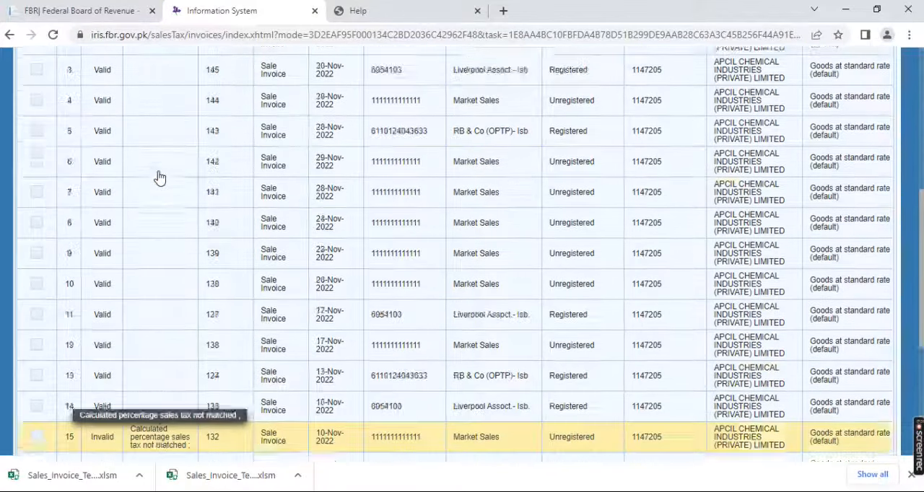
scroll(160, 177, up, 3)
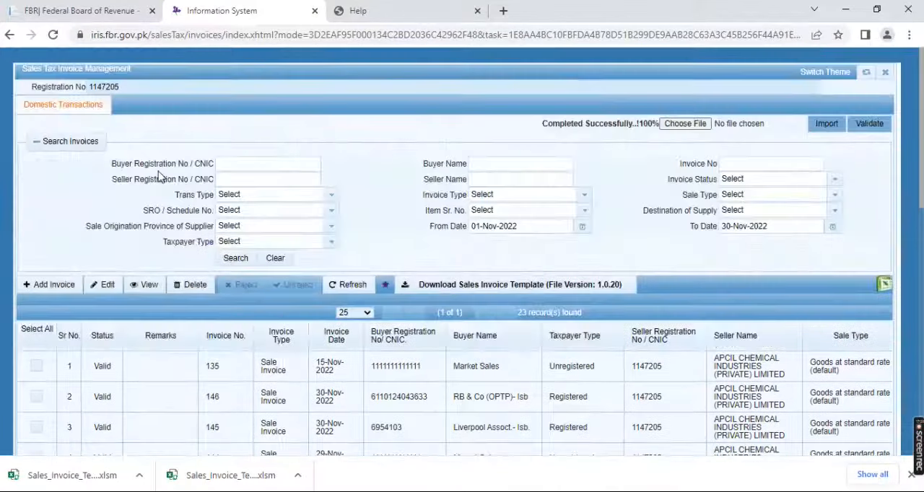
click(109, 285)
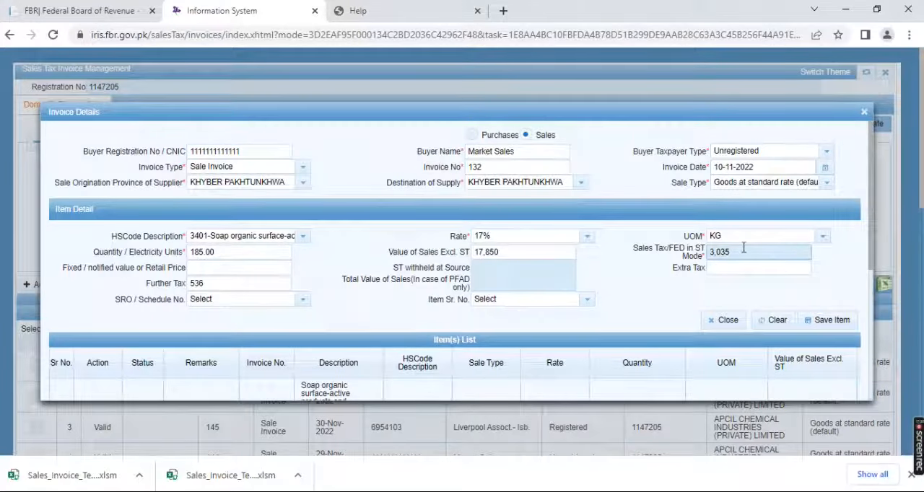
click(839, 322)
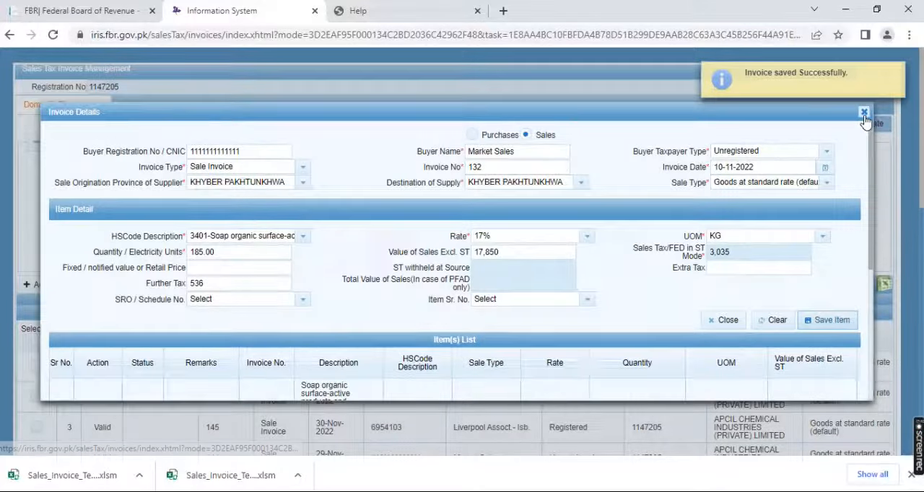
click(864, 113)
Open invalid invoice 126 of 05-Nov-2022 for editing, save its item again and close its details
scroll(867, 121, down, 8)
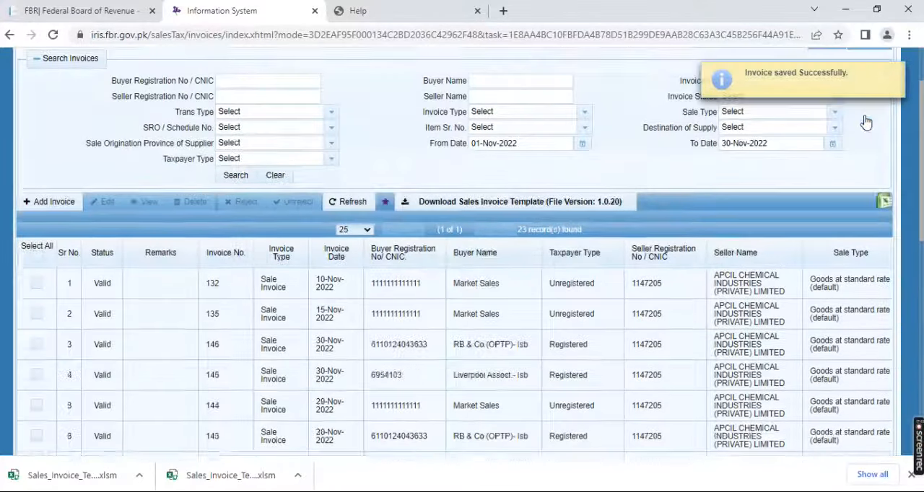
click(163, 366)
scroll(162, 366, up, 8)
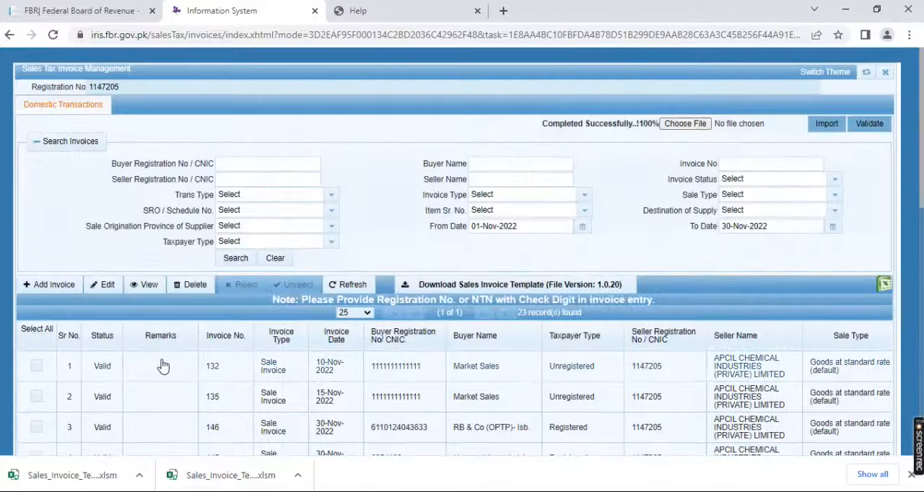
click(107, 286)
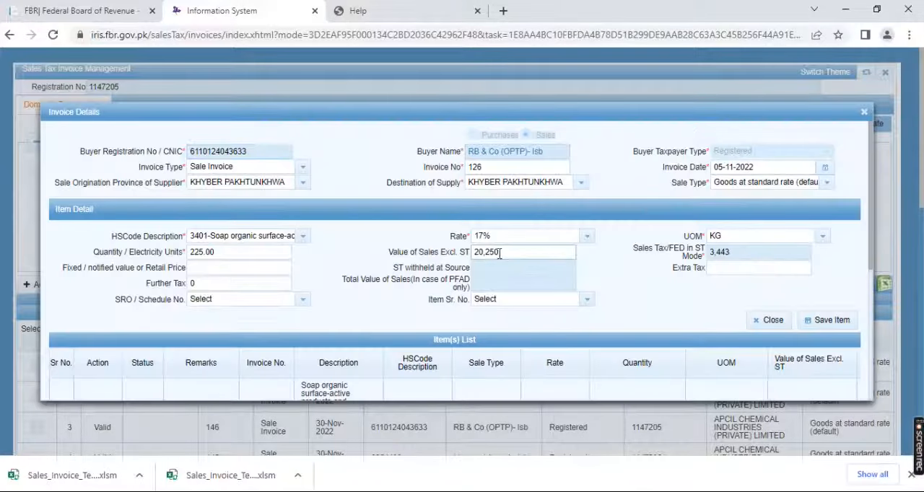
click(499, 253)
click(829, 326)
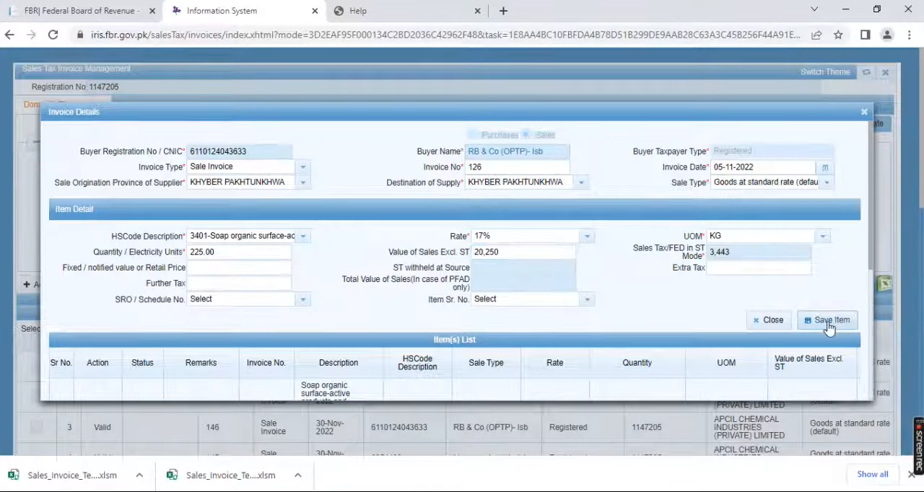
click(864, 113)
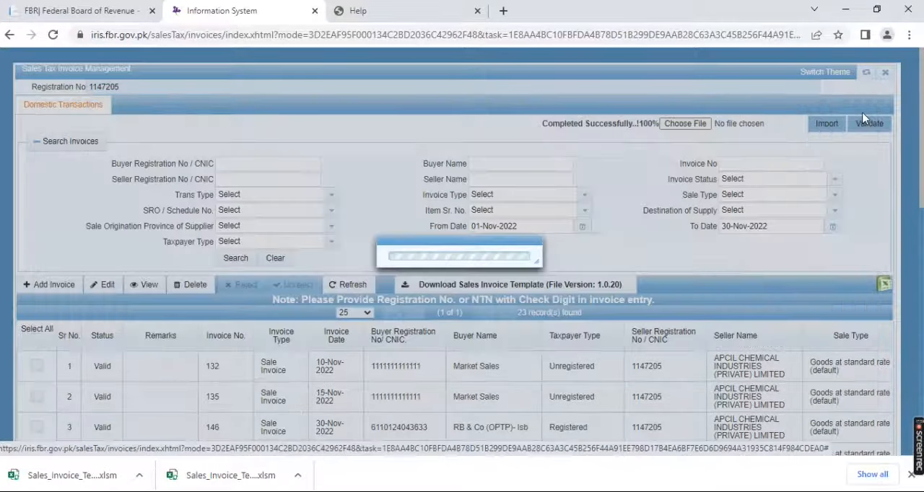
Try to correct invalid invoice 126 of 05-Nov-2022 by reopening it for editing, saving its item again and closing its details
scroll(865, 117, down, 8)
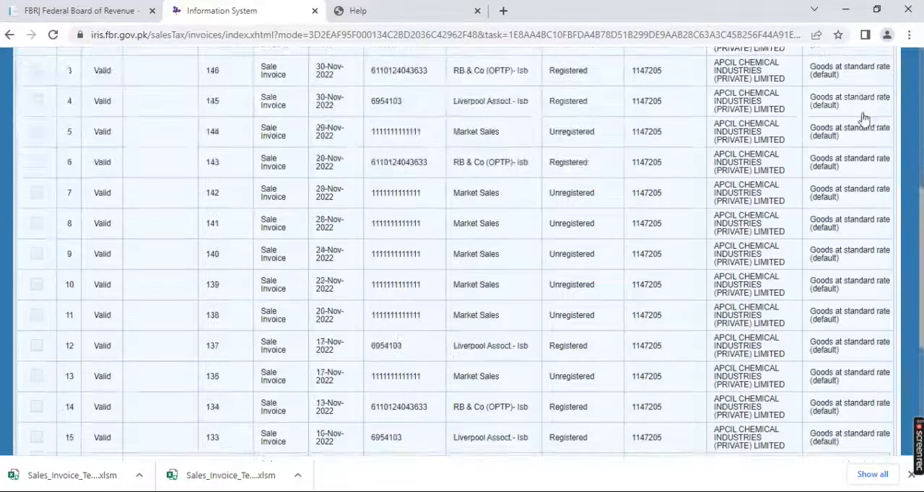
click(178, 357)
scroll(178, 358, up, 8)
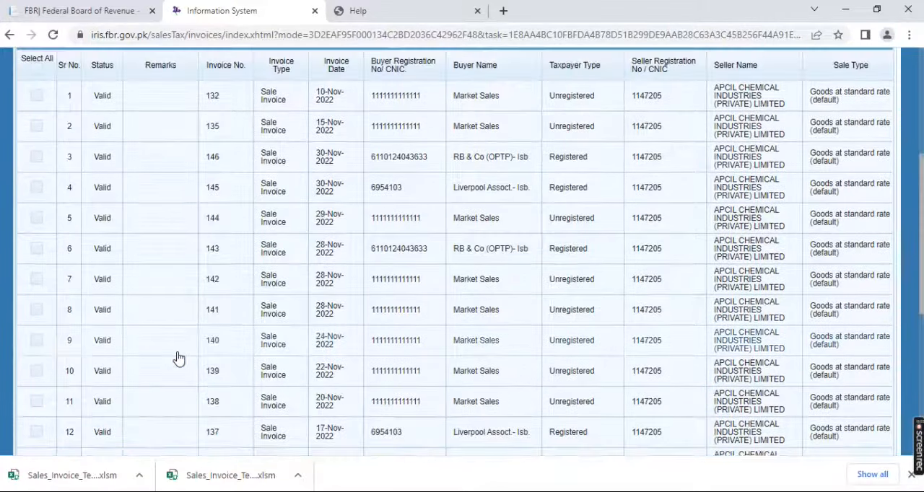
click(106, 289)
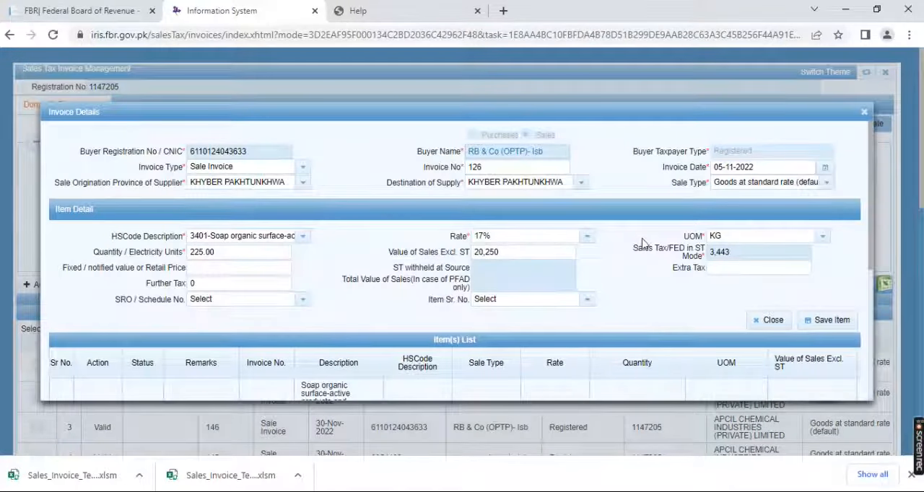
click(524, 251)
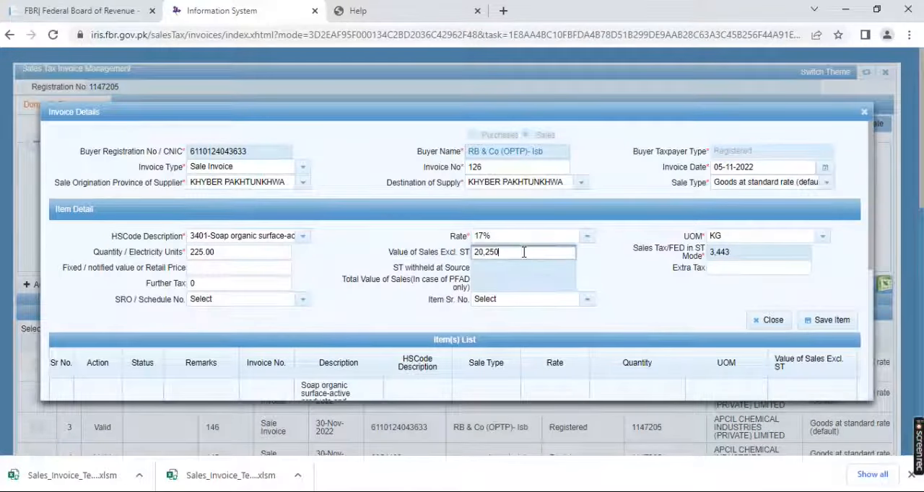
click(827, 325)
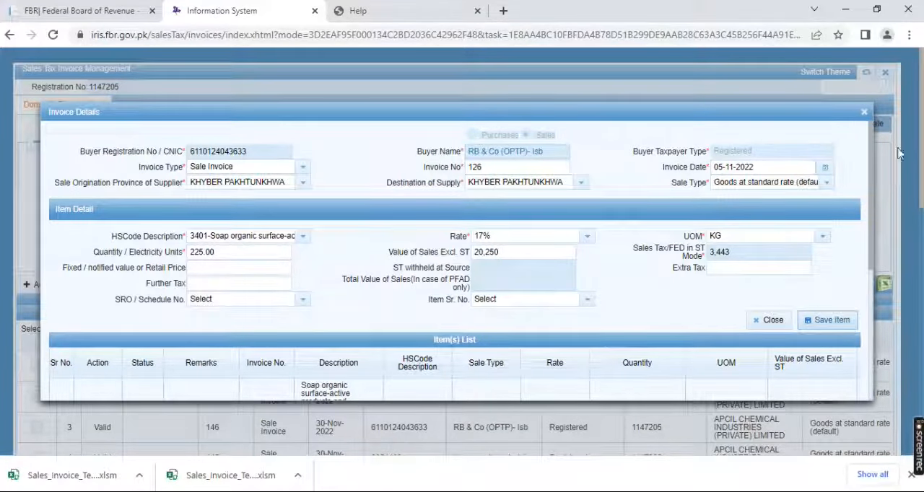
click(864, 112)
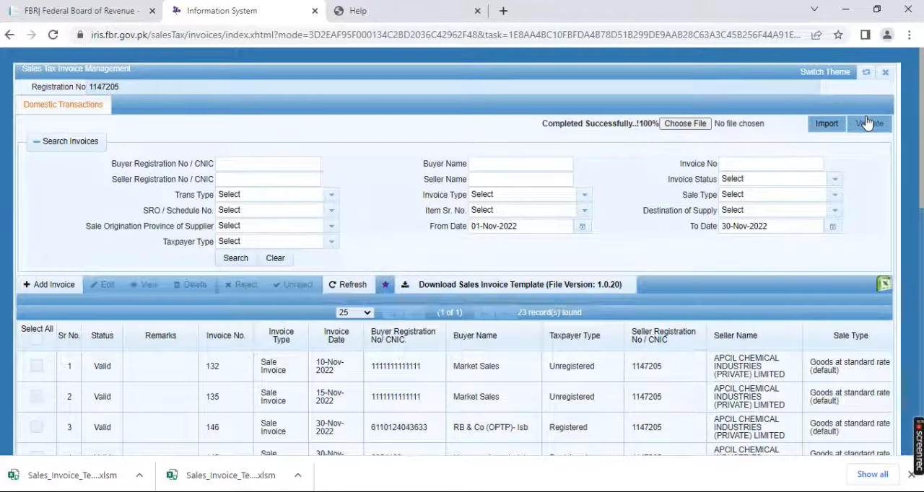
Reopen the still invalid invoice 126 for RB & Co (OPTP)- Isb, save its item unchanged and close the invoice details
scroll(867, 123, down, 8)
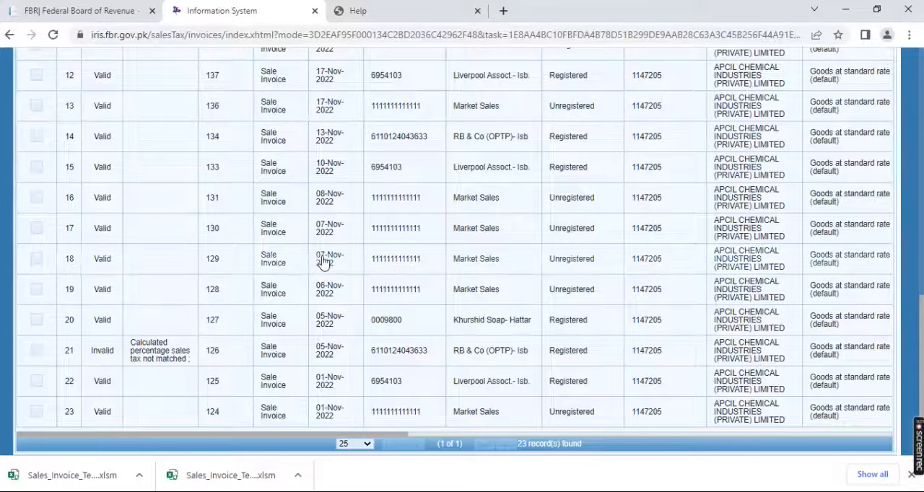
click(182, 356)
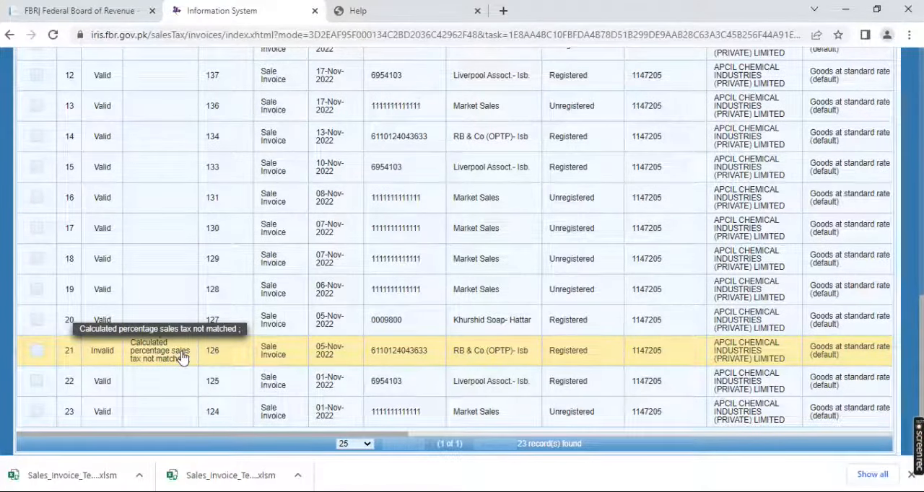
scroll(182, 357, up, 5)
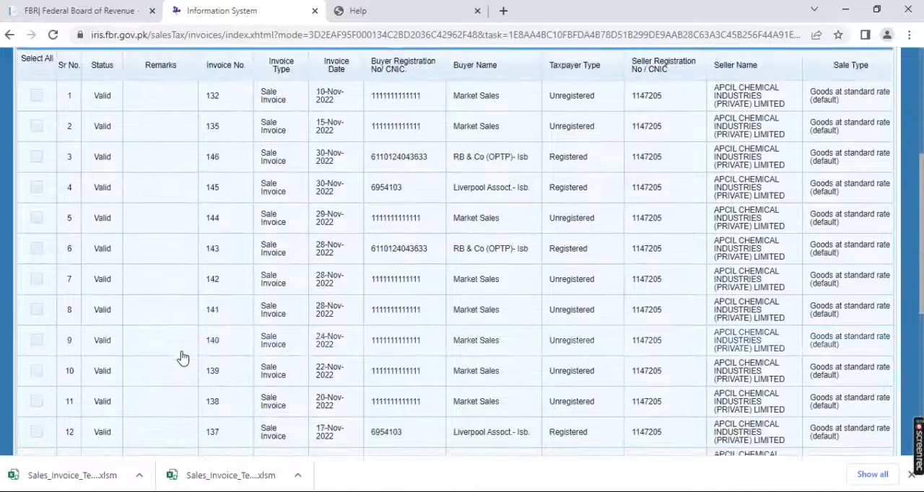
scroll(182, 356, up, 4)
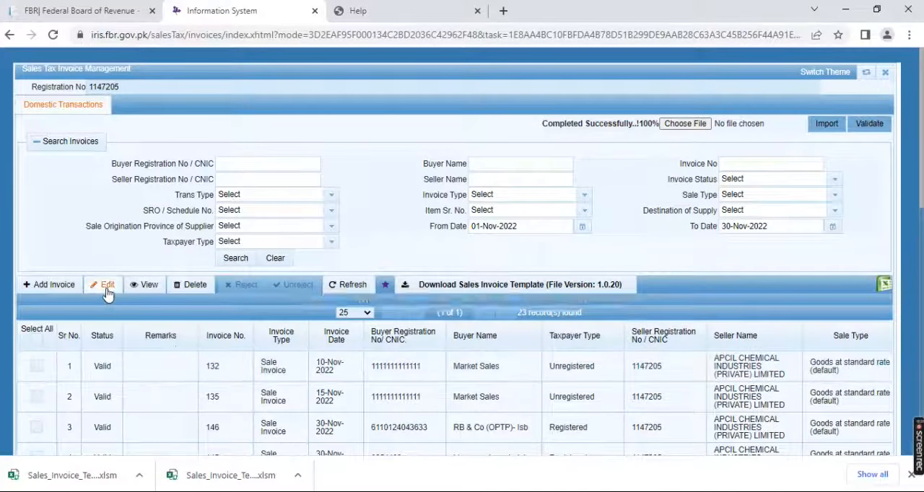
click(106, 289)
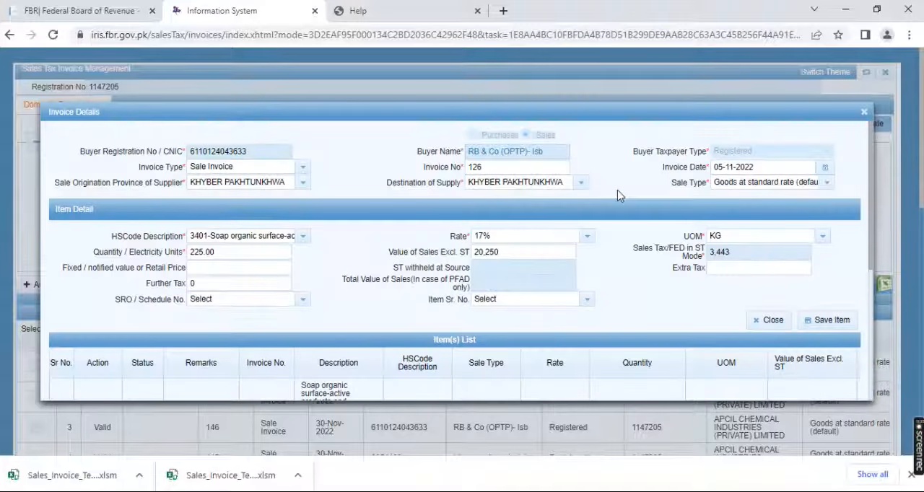
click(232, 267)
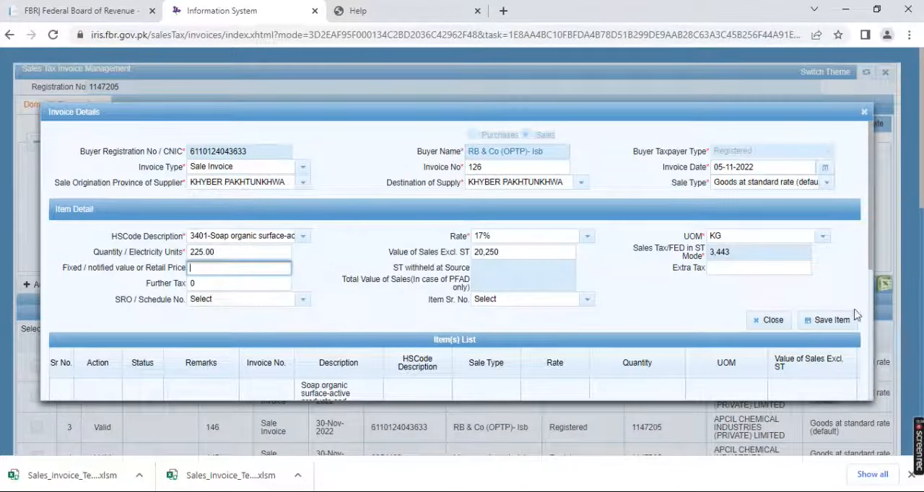
click(831, 326)
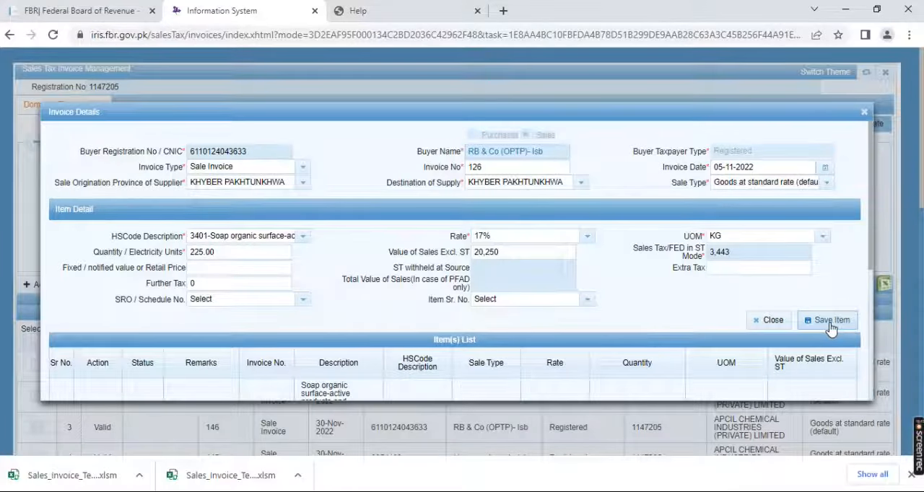
click(831, 327)
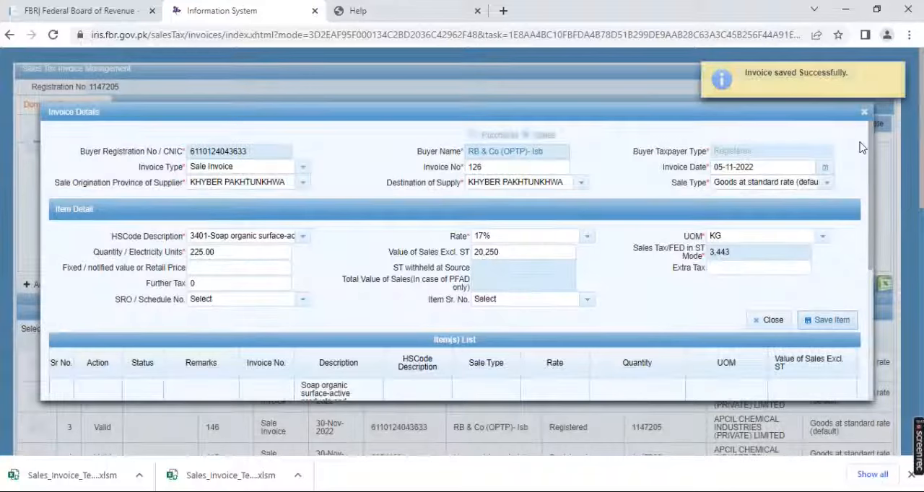
click(864, 112)
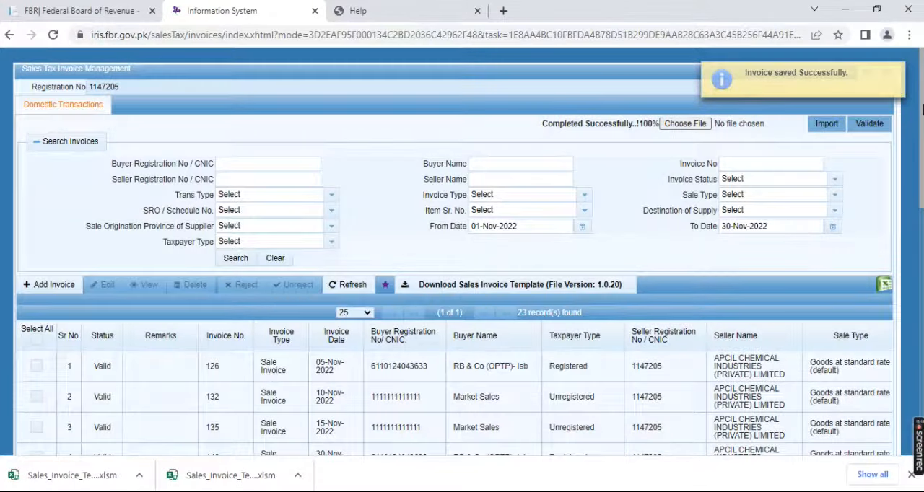
drag(923, 108, 923, 85)
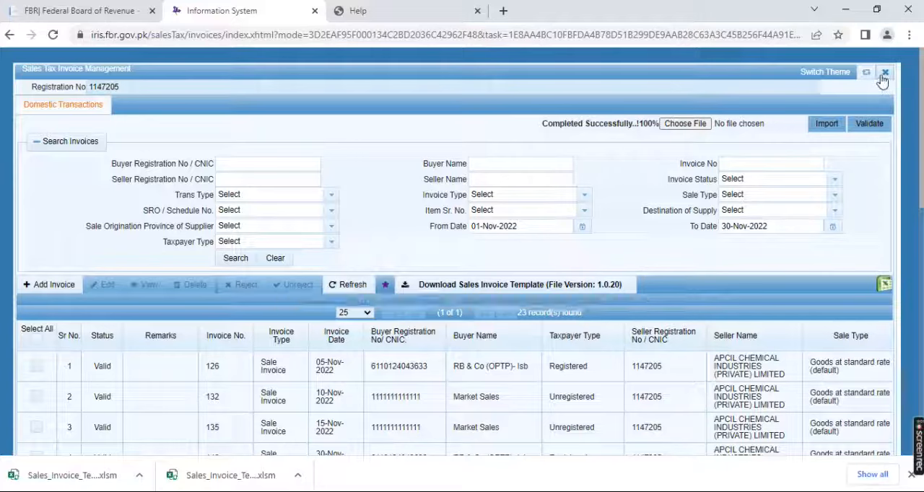
Close the sales invoice ledger and start an original 26(1) Sales Tax and Federal Excise Return filed voluntarily
click(885, 76)
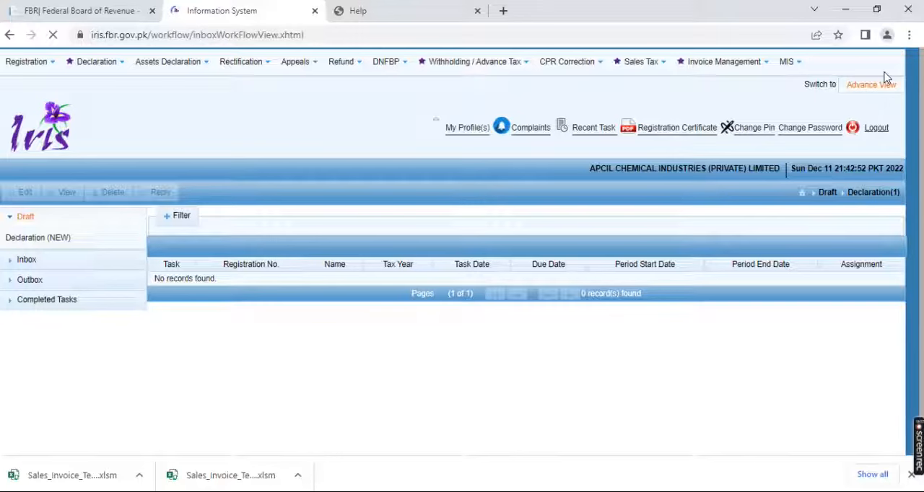
click(120, 65)
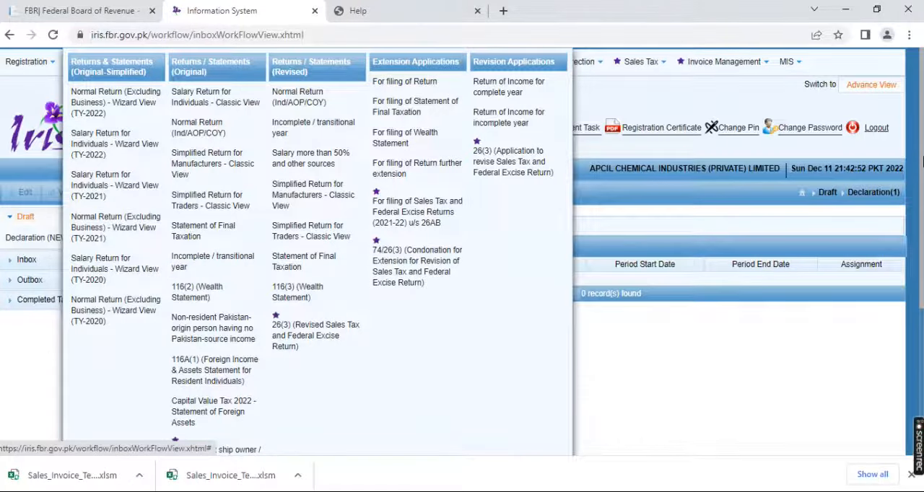
drag(923, 163, 922, 296)
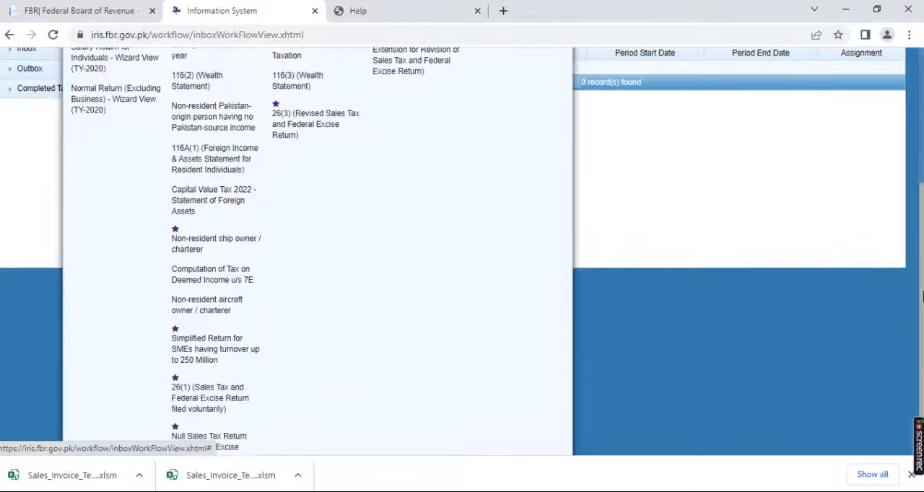
click(206, 406)
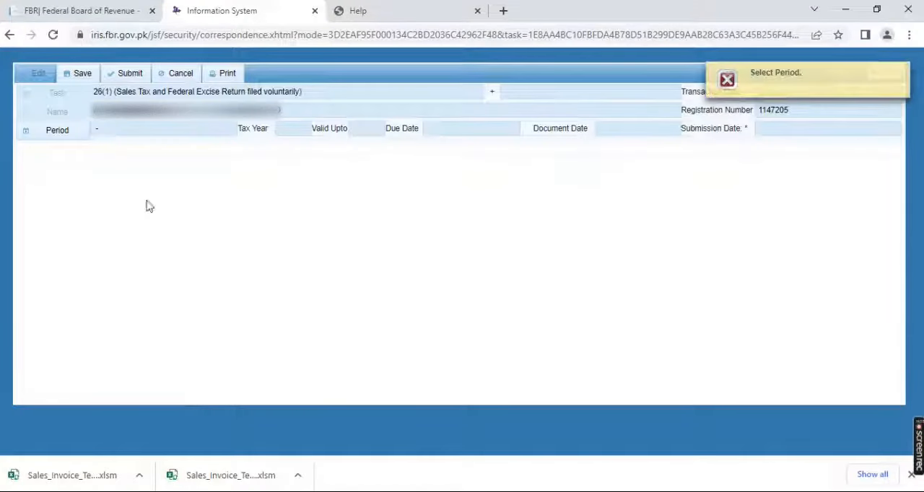
Search the return's tax periods for 2023 and select the period 01-Nov-2022 to 30-Nov-2022
click(57, 138)
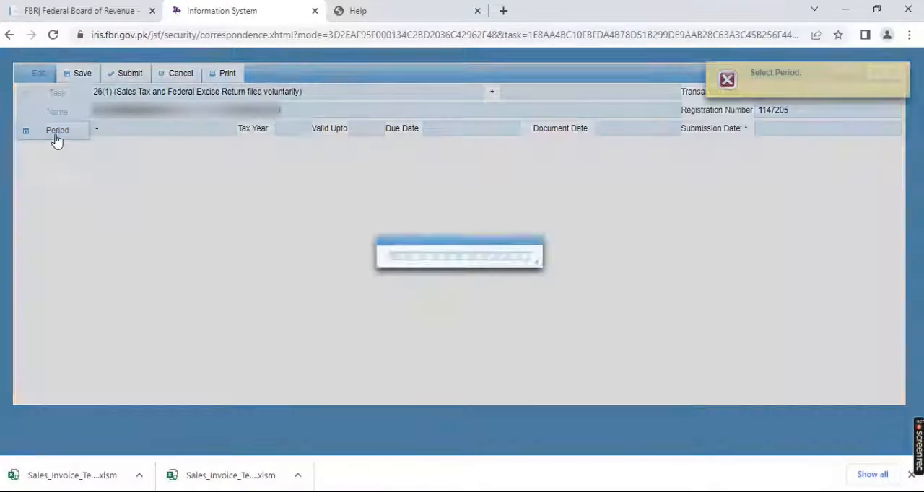
text(2023)
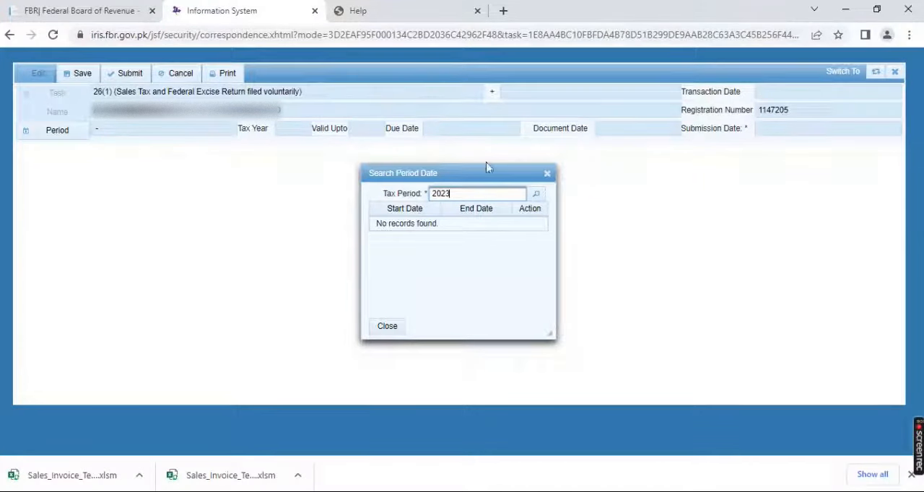
click(536, 194)
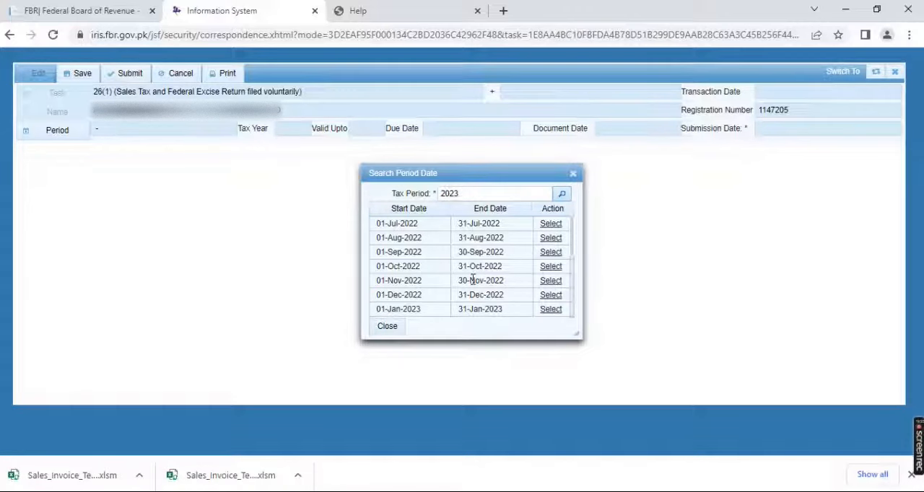
click(549, 283)
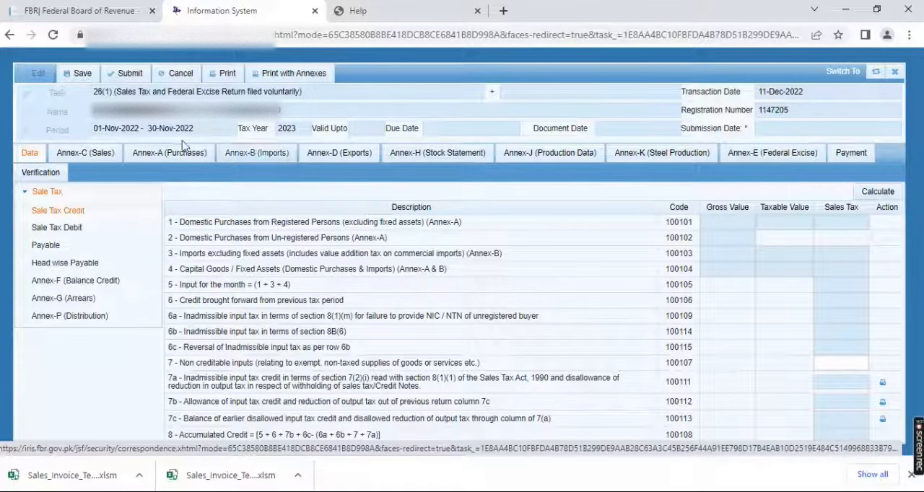
Load the sales invoices and debit notes into Annex-C (Sales) of the return
click(107, 156)
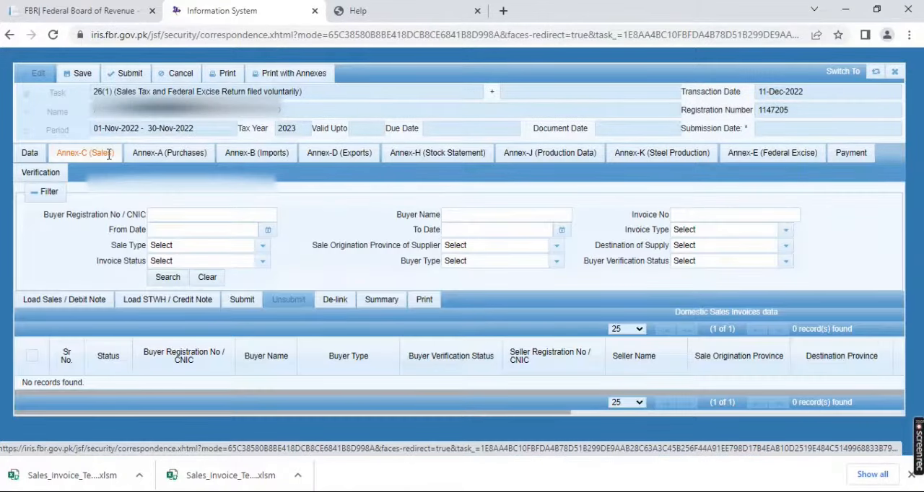
click(70, 305)
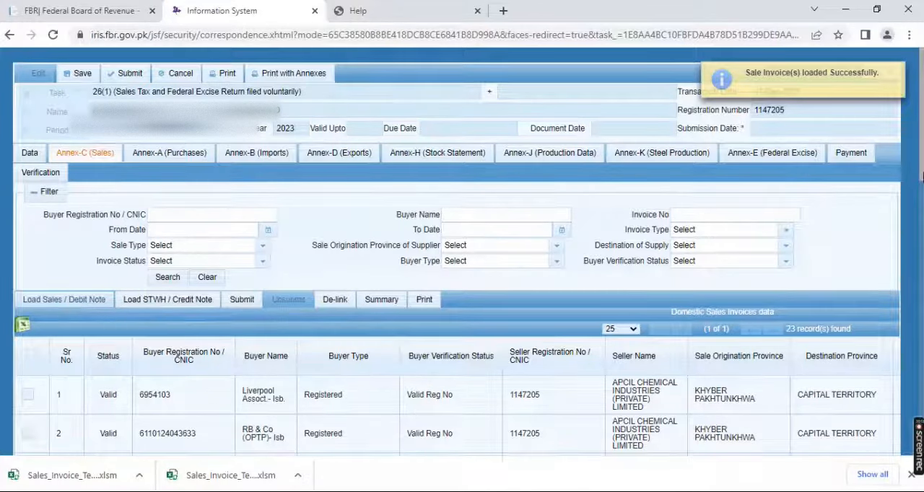
drag(922, 181, 923, 153)
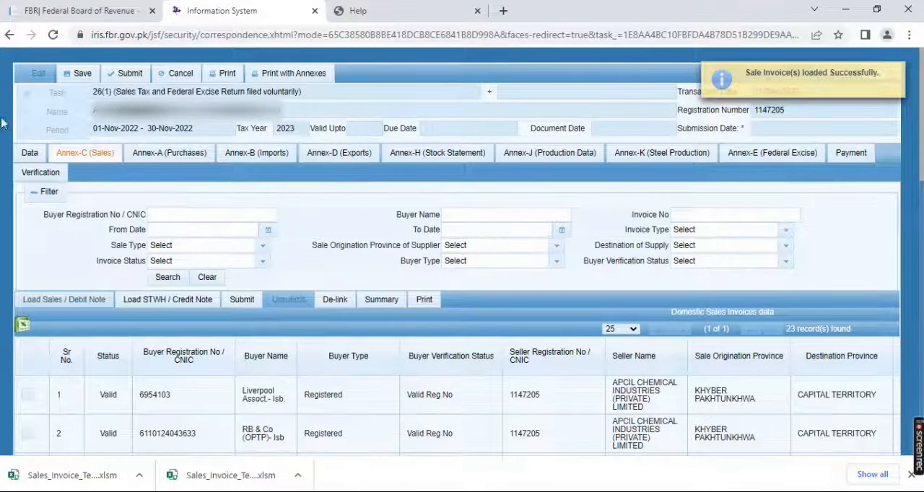
Calculate the return's Sale Tax Debit figures and review the output tax rows
click(27, 153)
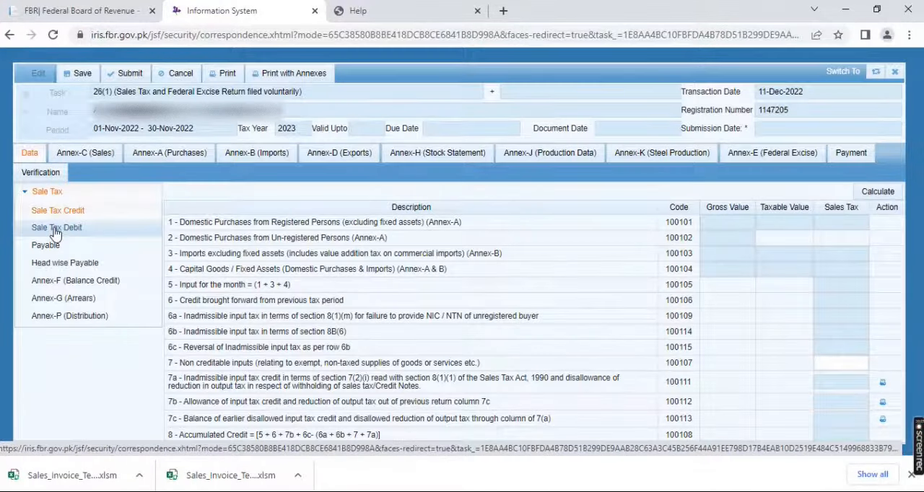
click(56, 229)
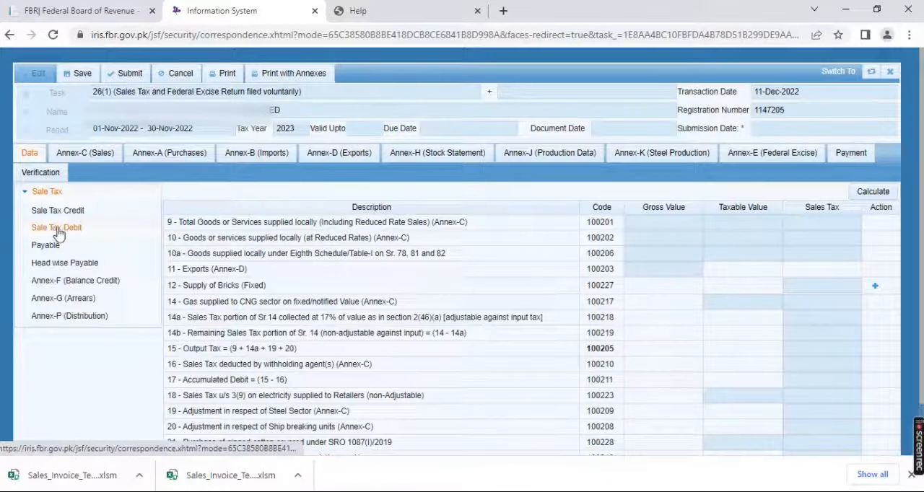
click(868, 193)
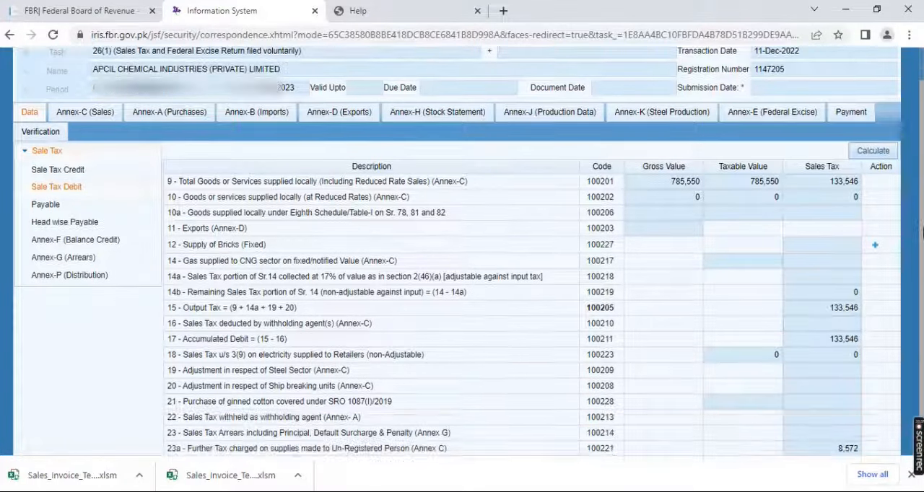
scroll(922, 231, down, 1)
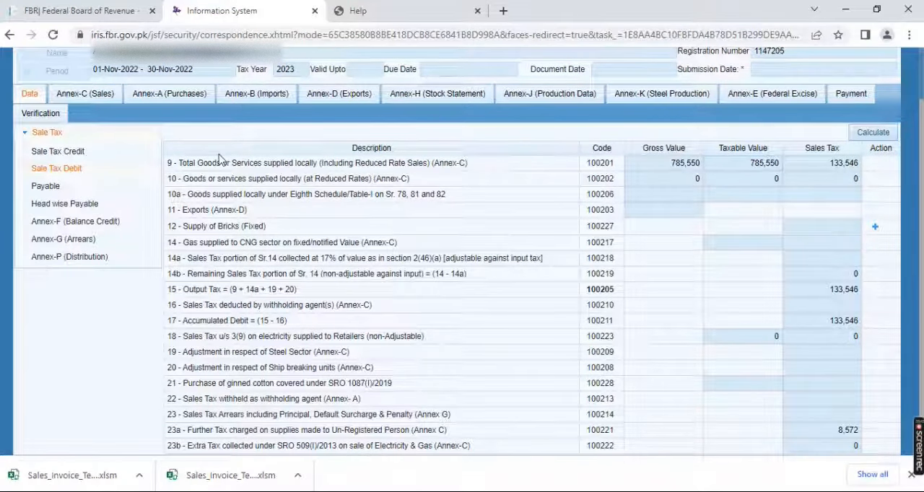
Search the available purchase invoices for Annex-A (Purchases), select both listed invoices and claim them into the return
click(173, 106)
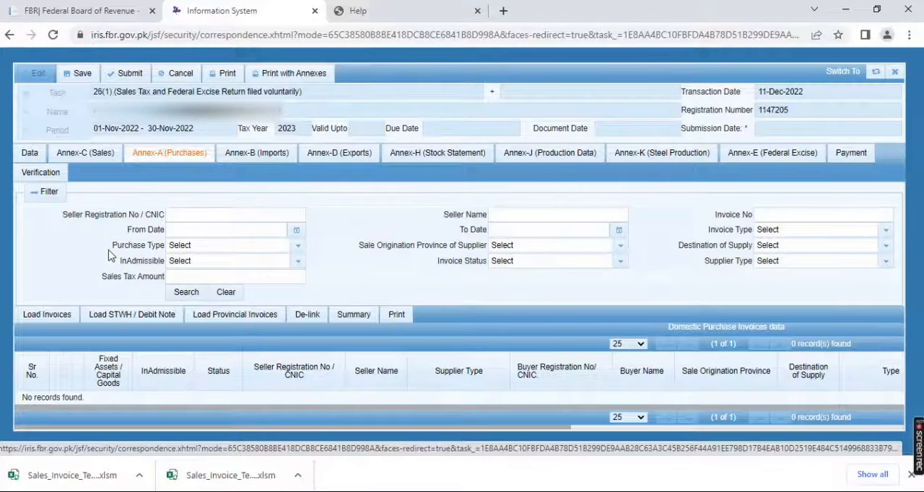
click(45, 317)
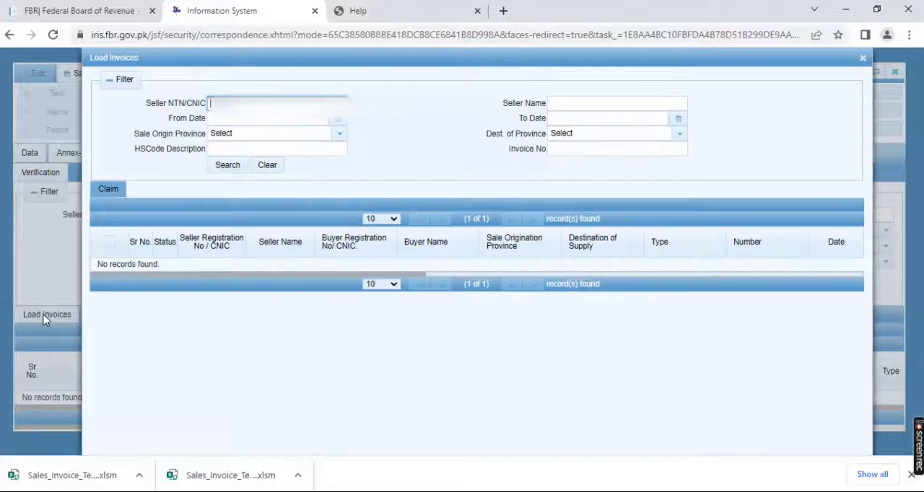
click(227, 165)
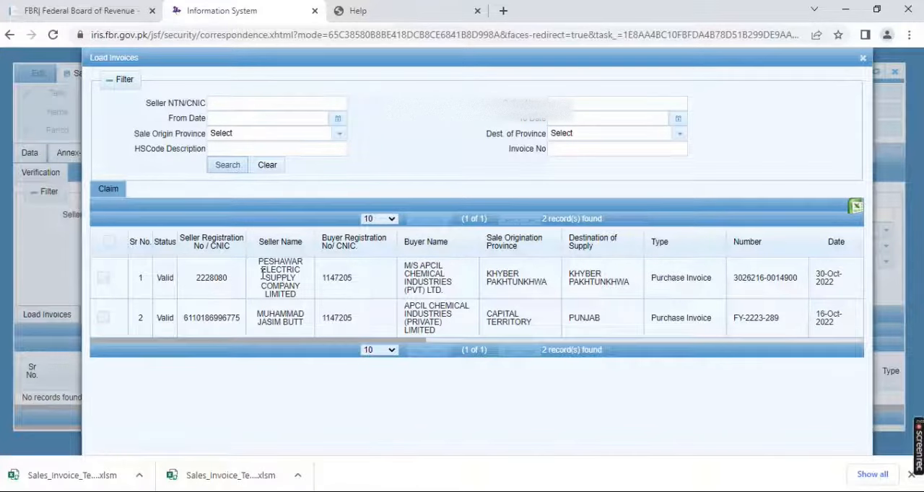
click(103, 278)
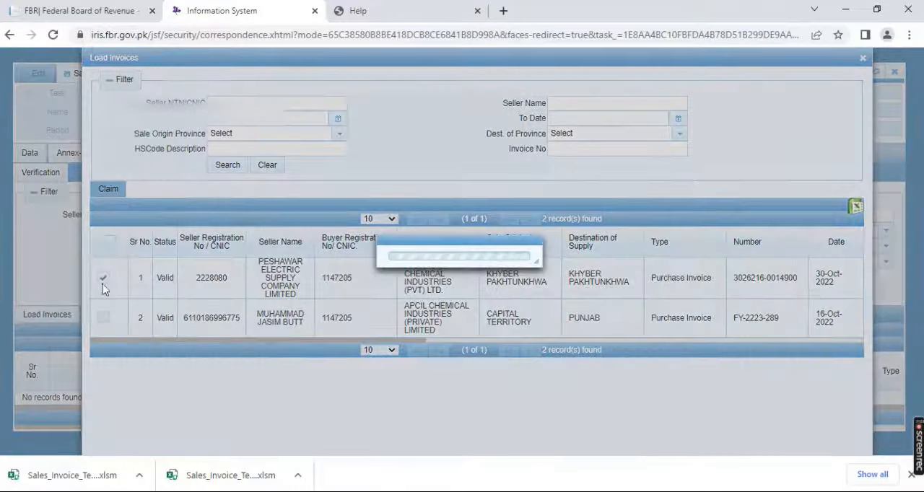
click(104, 320)
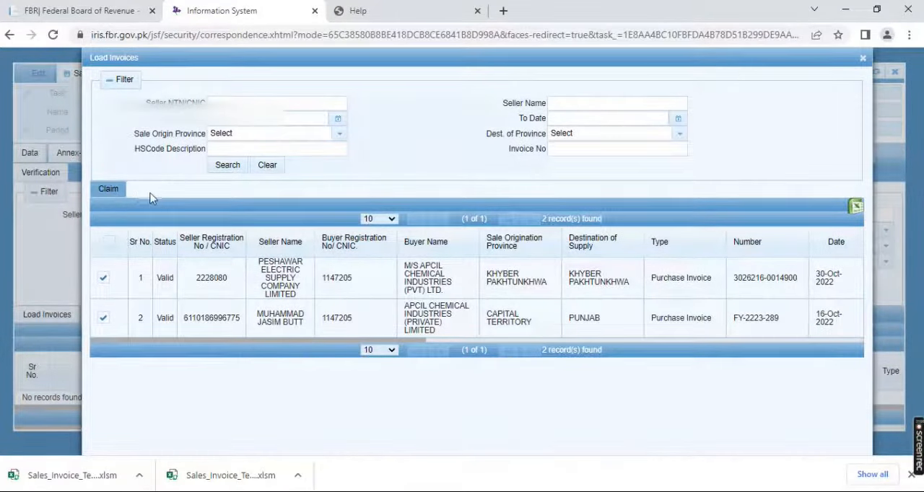
click(114, 192)
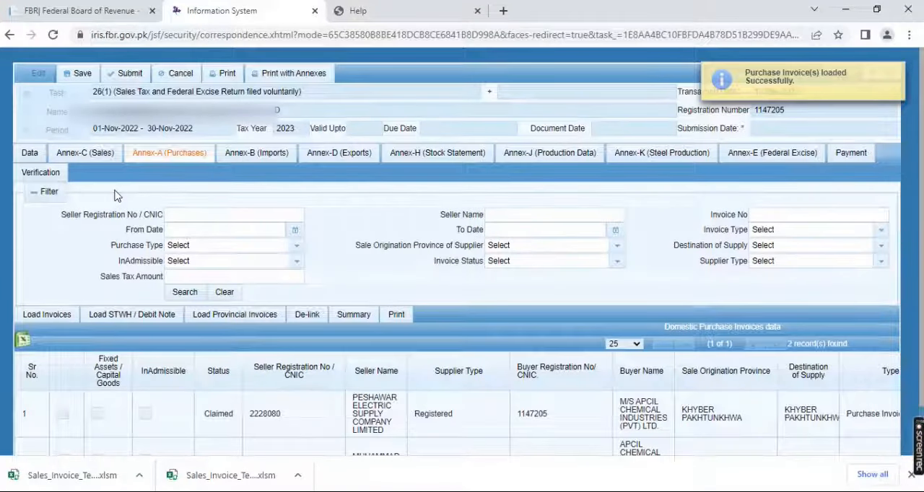
Calculate the Sale Tax Credit figures in the return's data from the claimed purchase invoices
click(30, 154)
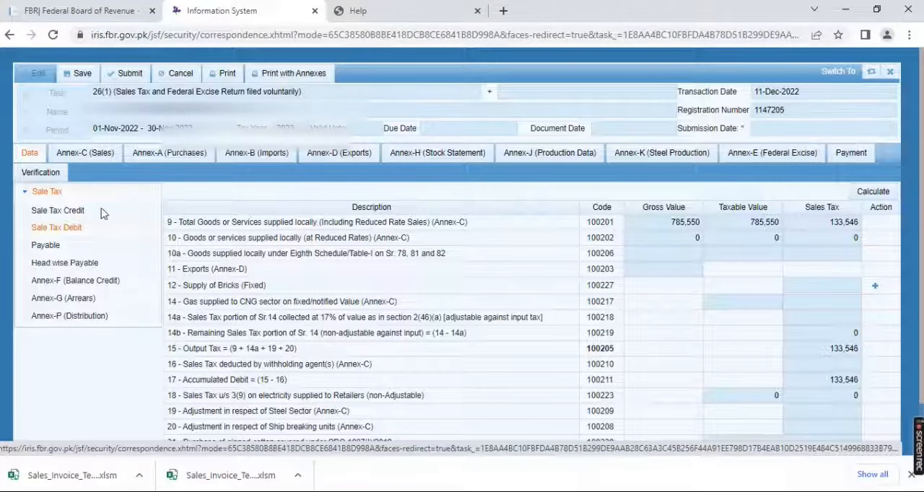
click(76, 212)
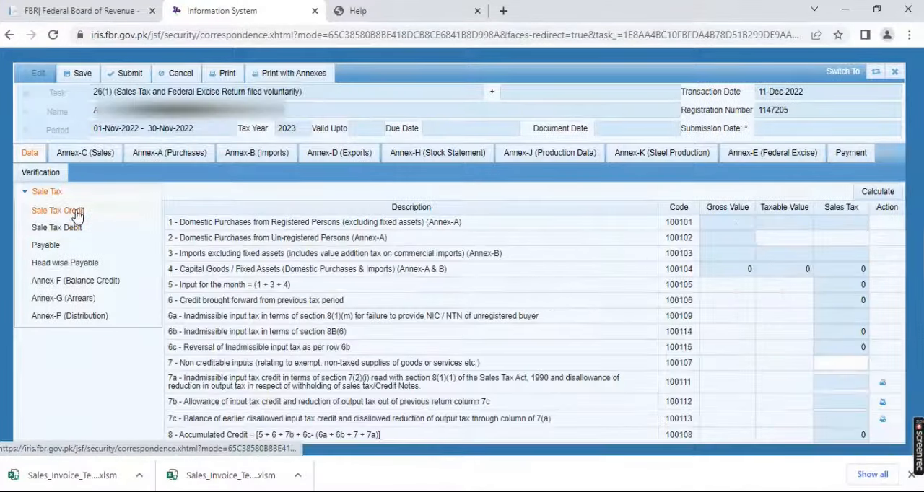
click(879, 194)
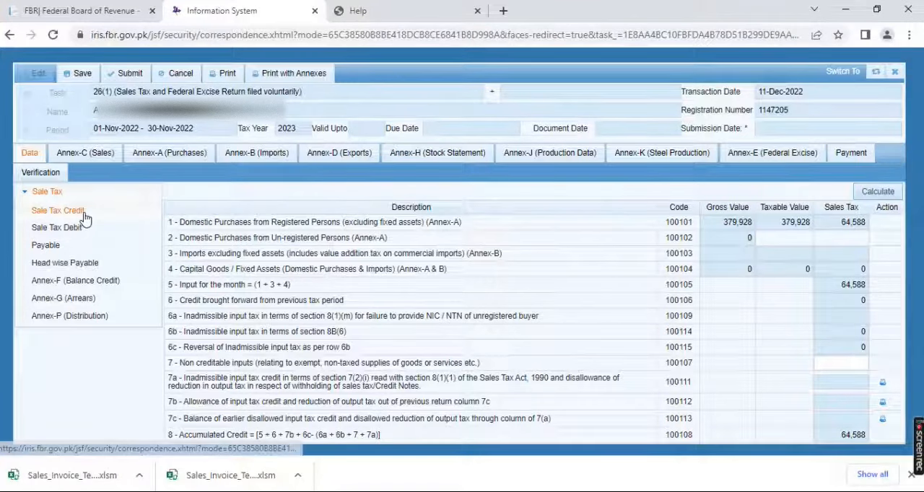
Review the Sale Tax Debit figures, and calculate the return's Payable figures
click(63, 227)
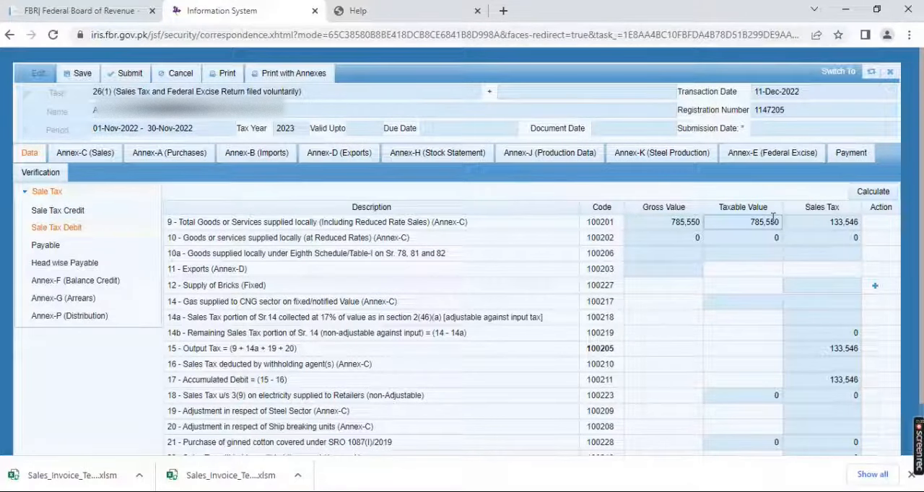
click(41, 246)
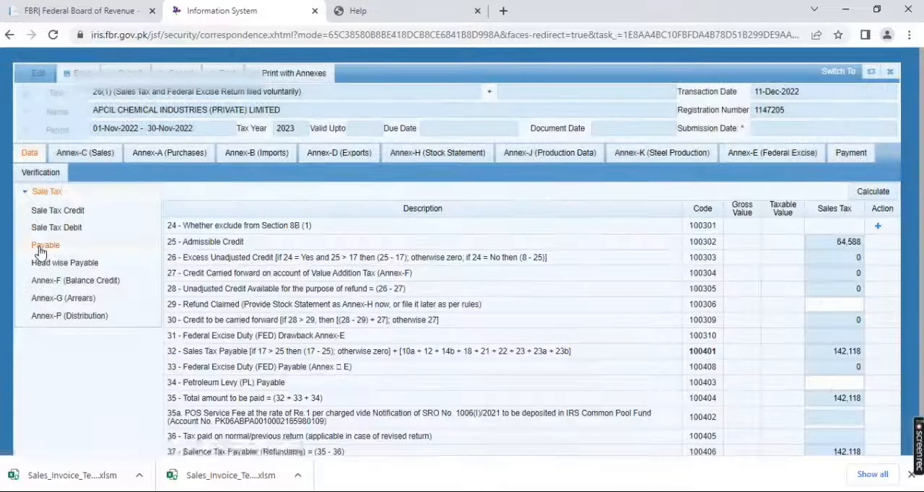
click(878, 193)
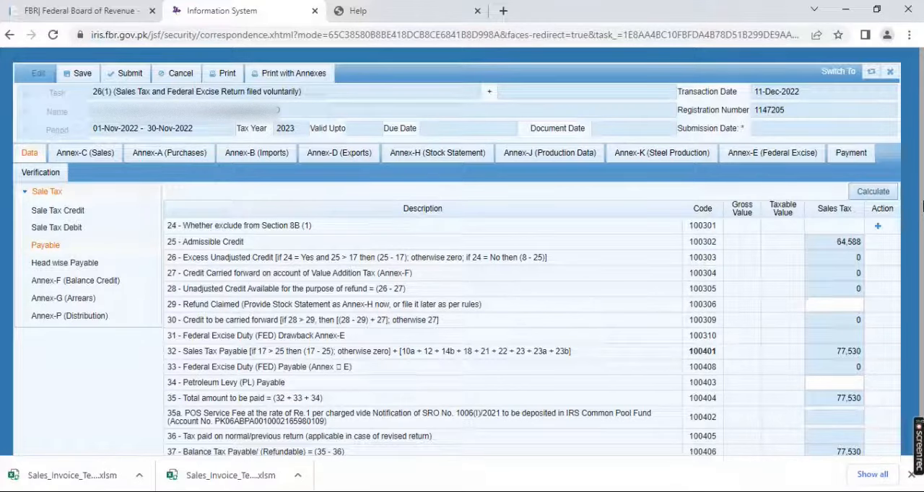
drag(923, 207, 923, 262)
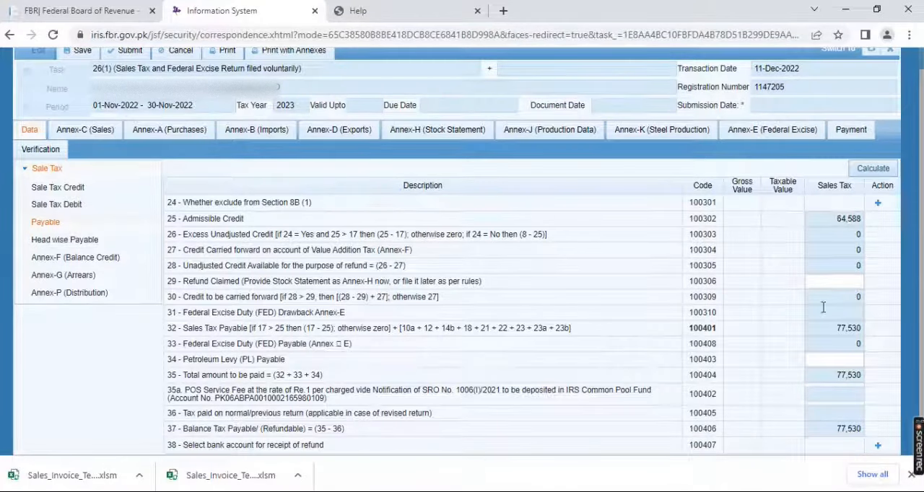
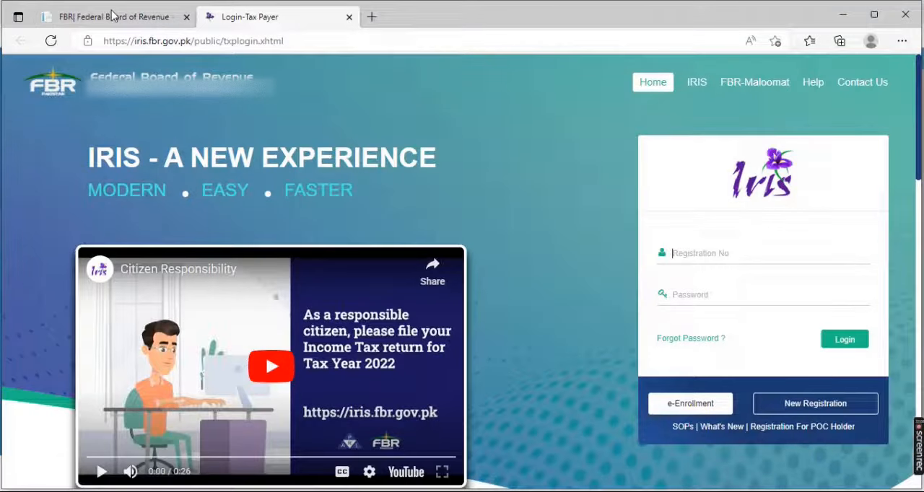
Close the extra Iris login page and open the Sales Tax e-Payments form through the FBR site's National Sales Tax Return payment link
click(114, 15)
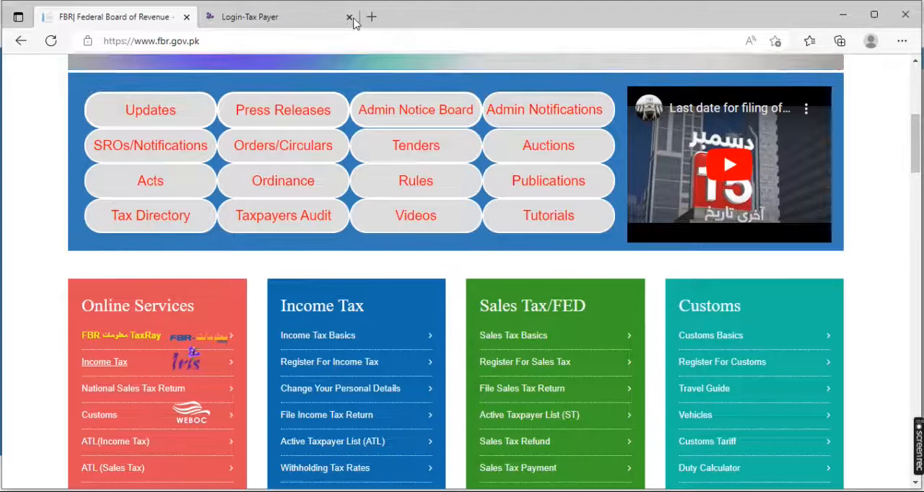
click(350, 17)
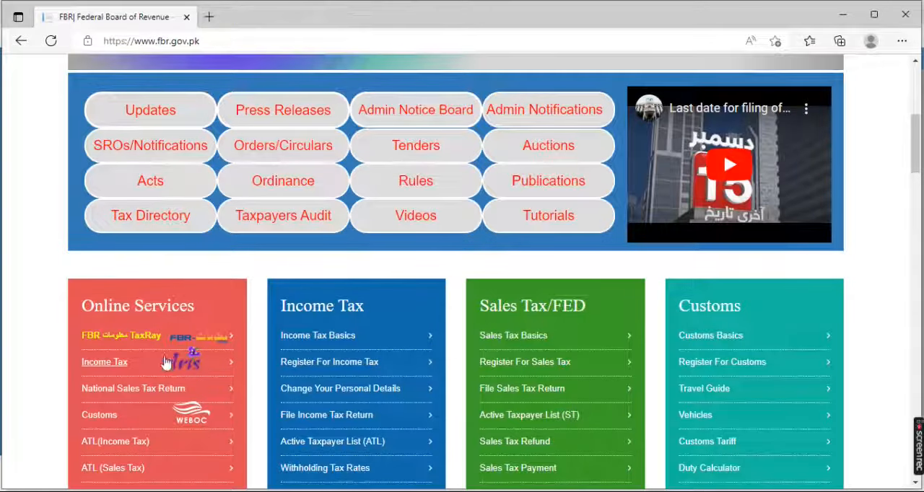
click(142, 399)
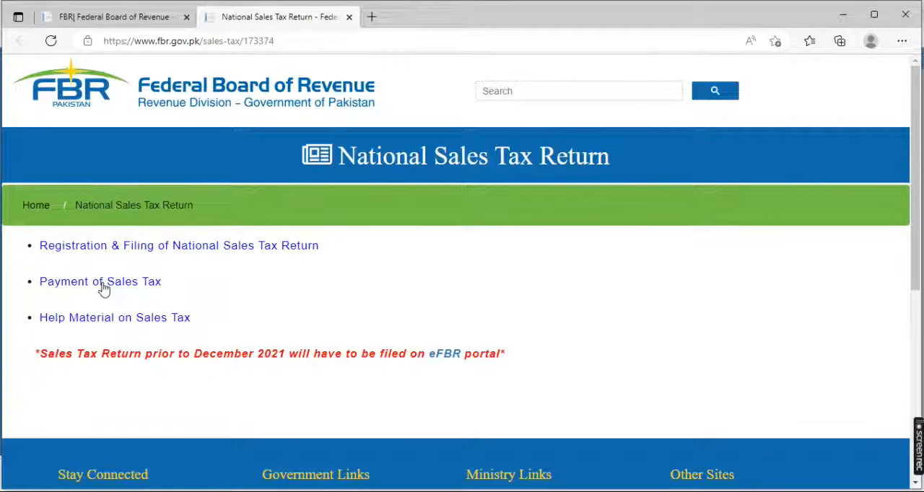
click(103, 285)
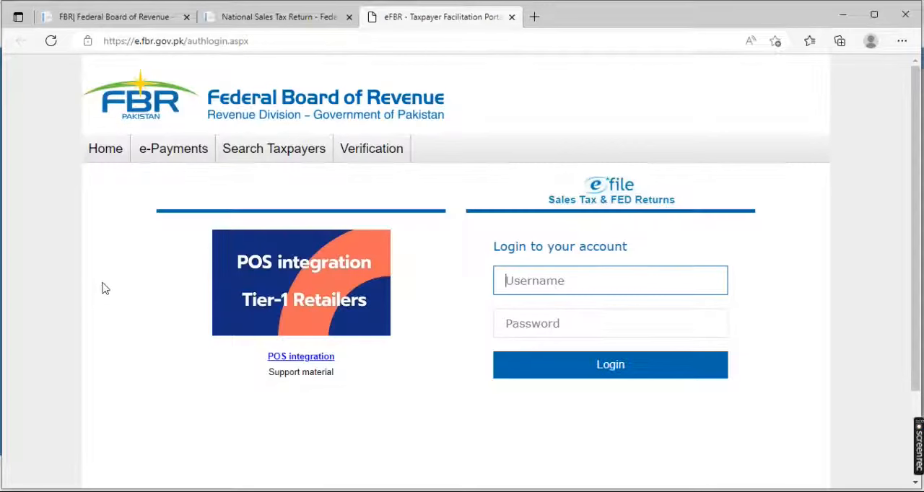
mouse_move(173, 160)
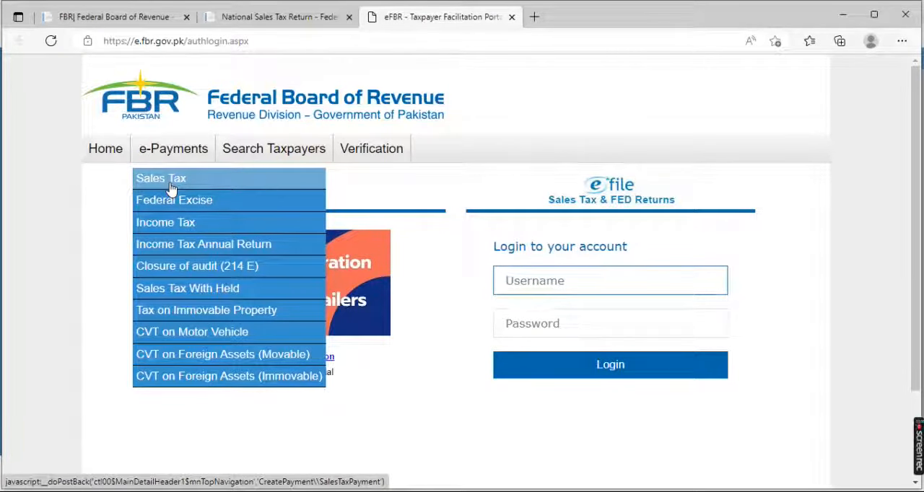
click(173, 187)
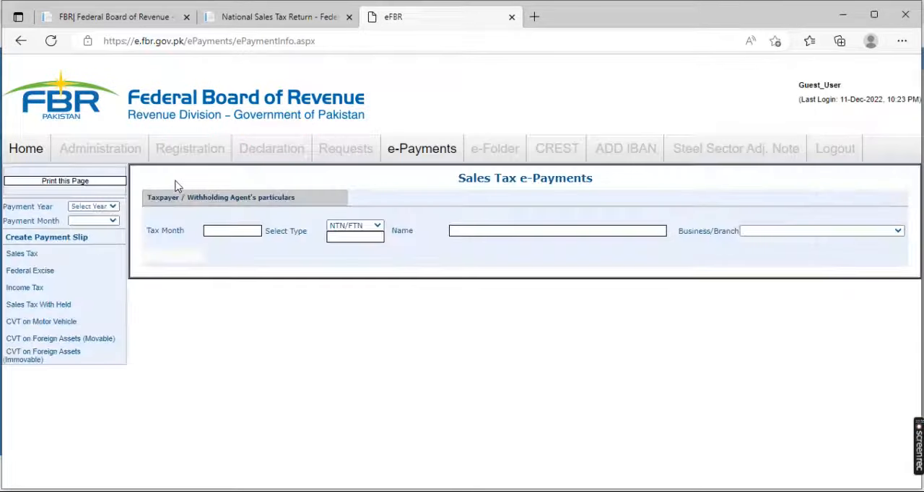
Set the e-payment's Payment Year to 2023 and Payment Month to Nov, 2022
click(112, 207)
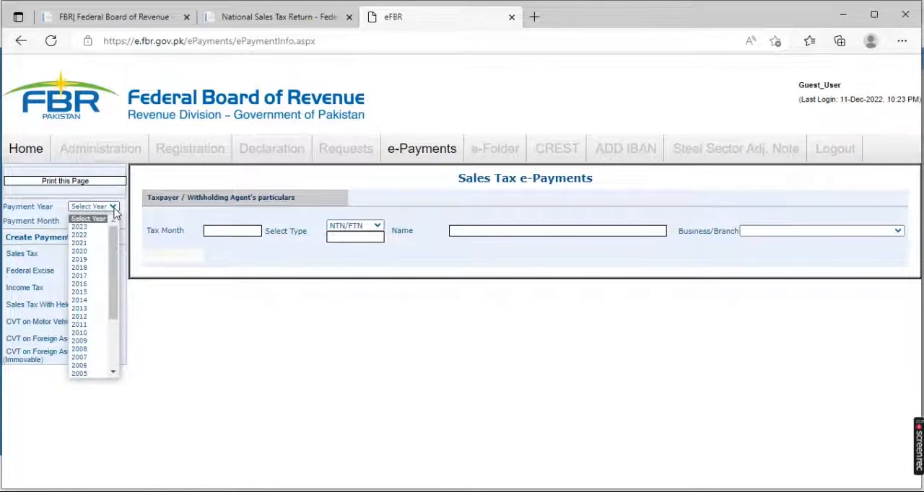
click(90, 228)
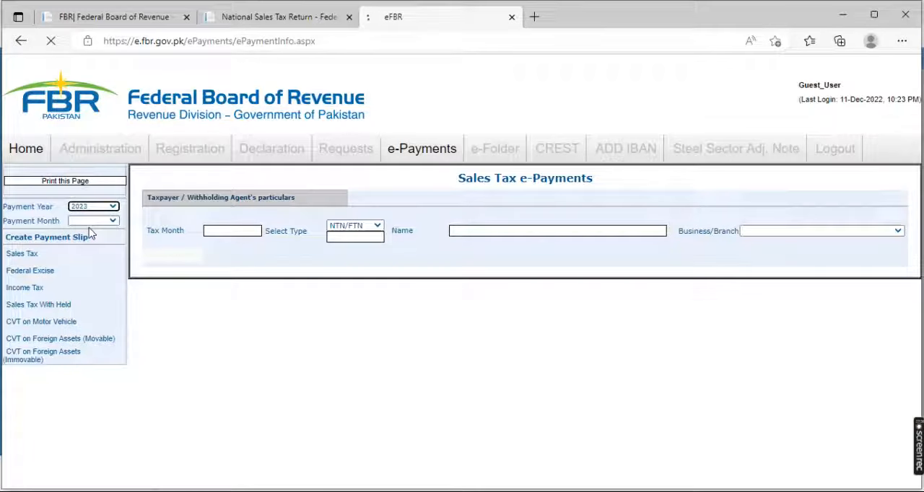
click(112, 222)
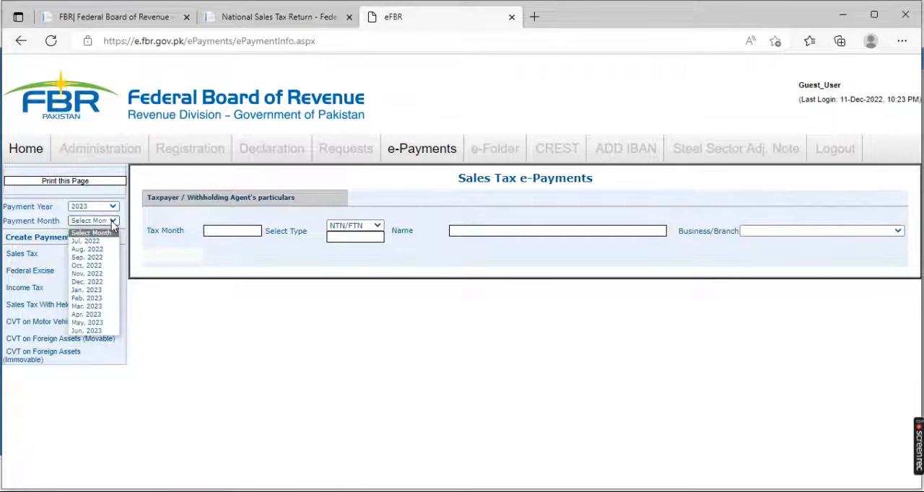
click(96, 279)
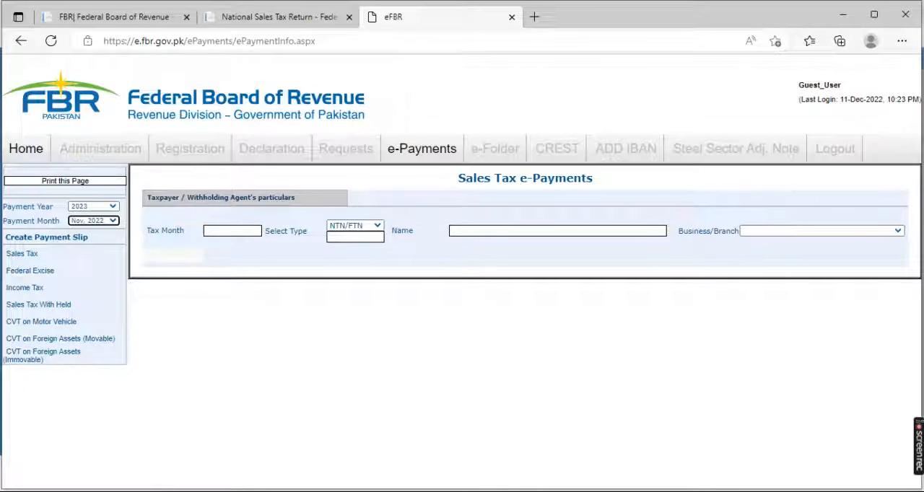
Look up the seller registration number in Sales_Invoice_Template.xlsm from Downloads in Excel, and return to the eFBR payment form in Edge
mouse_move(276, 491)
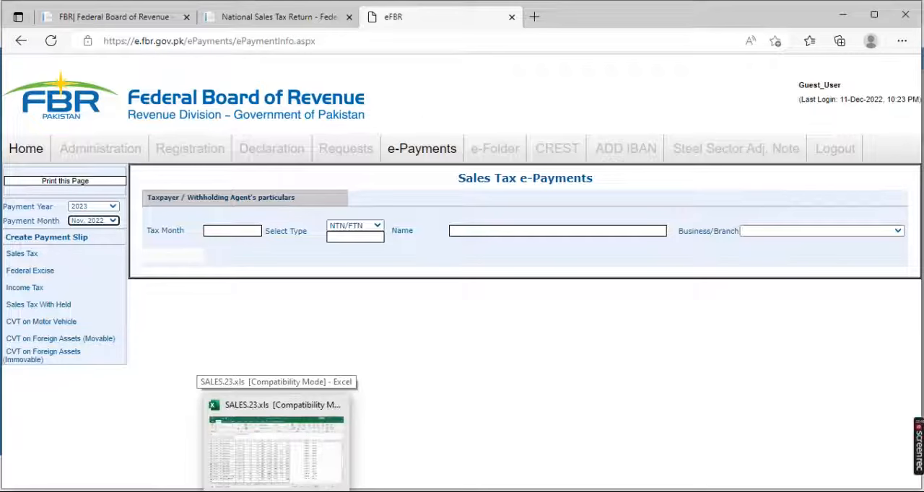
mouse_move(244, 491)
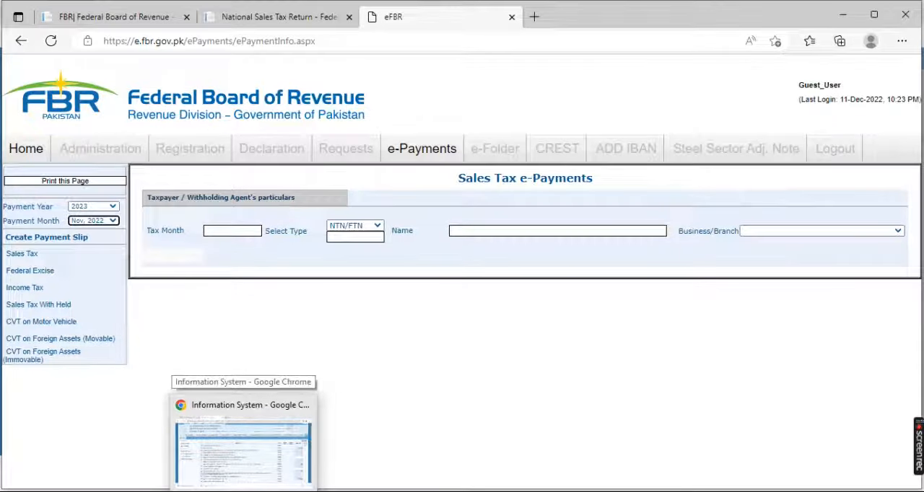
click(244, 451)
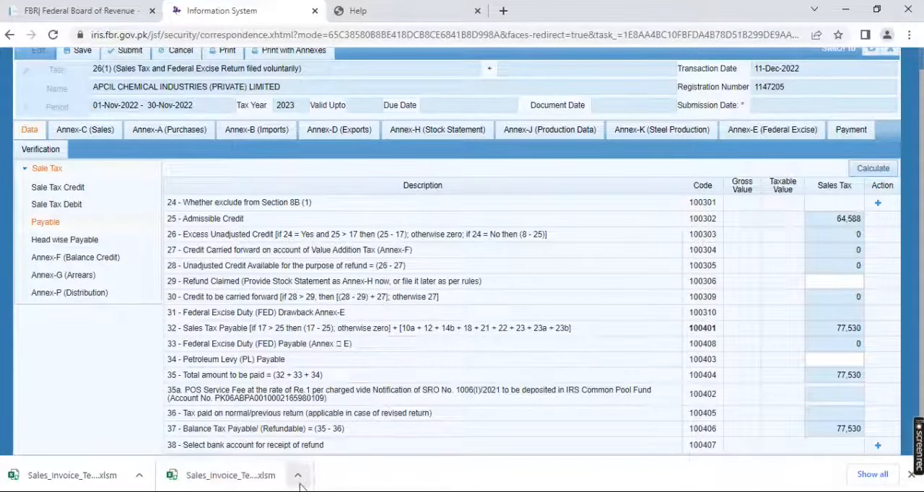
key(alt+Tab)
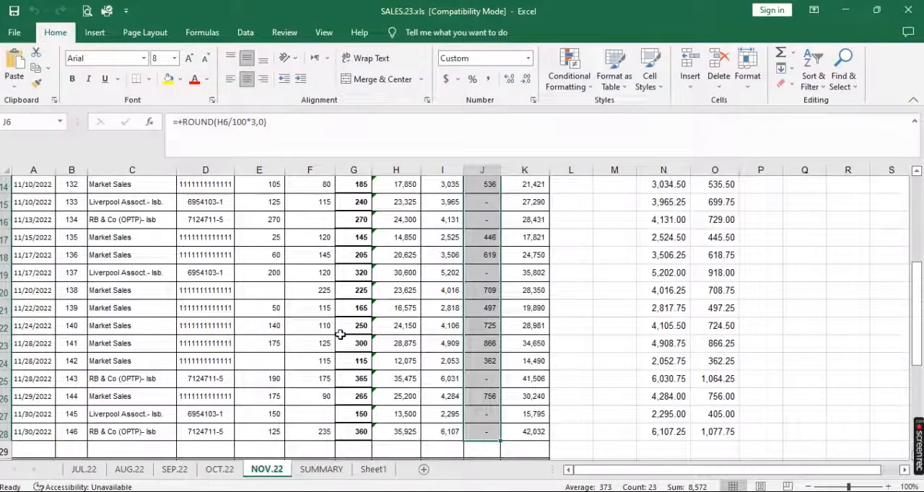
key(alt+Tab)
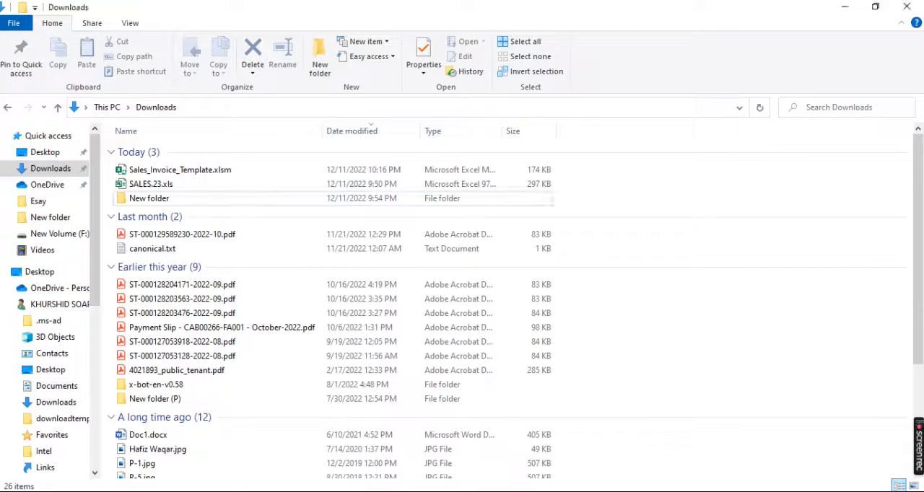
click(191, 172)
double_click(193, 174)
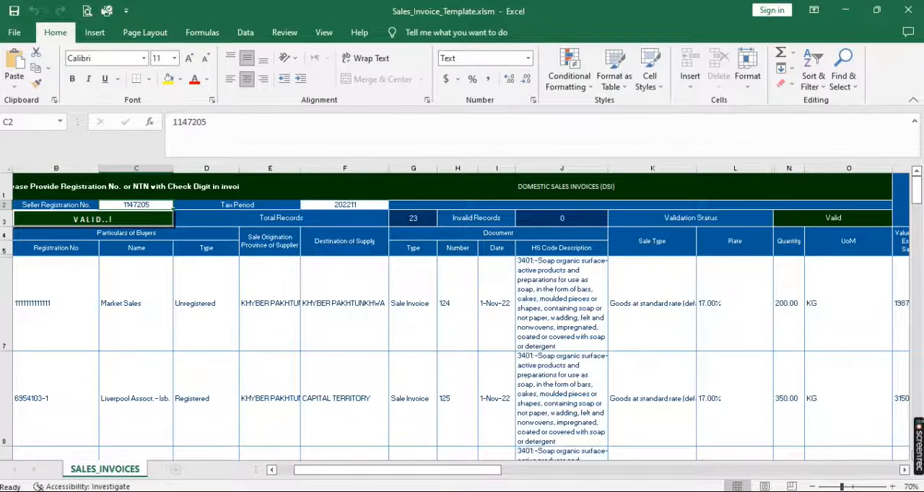
click(246, 491)
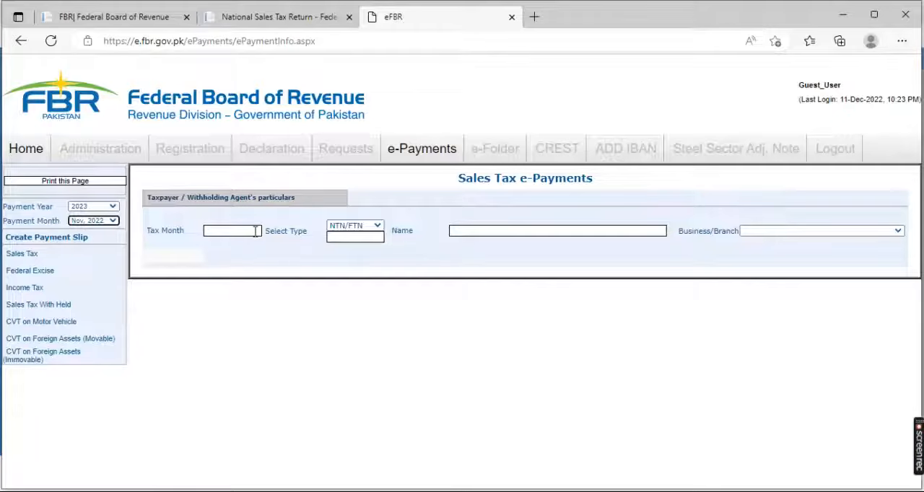
Enter the company's NTN as the taxpayer and create a Sales Tax payment slip for it
click(360, 235)
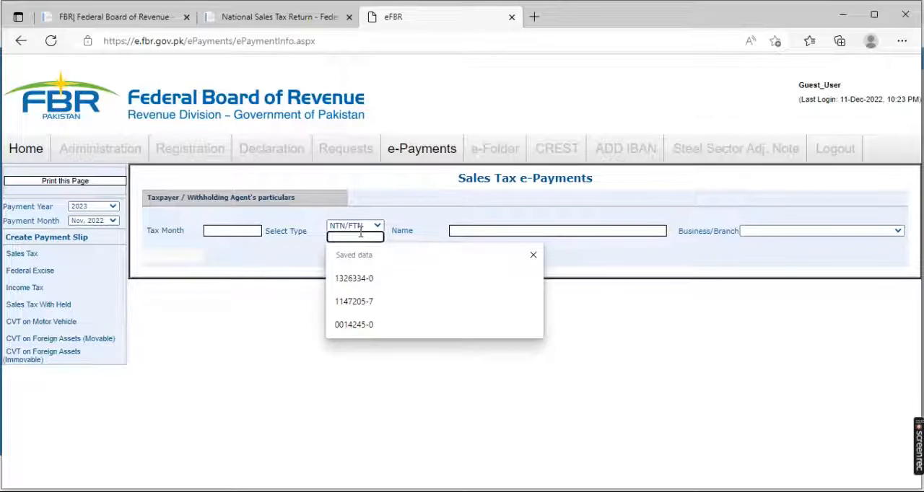
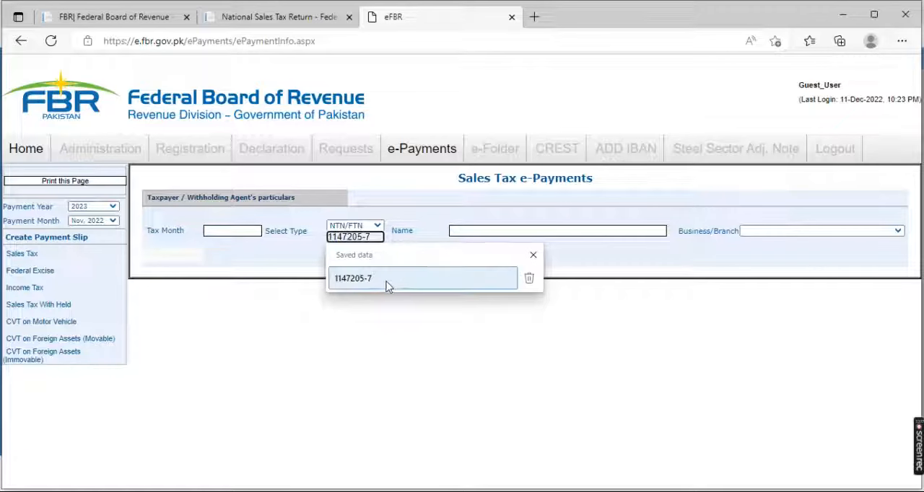
click(385, 281)
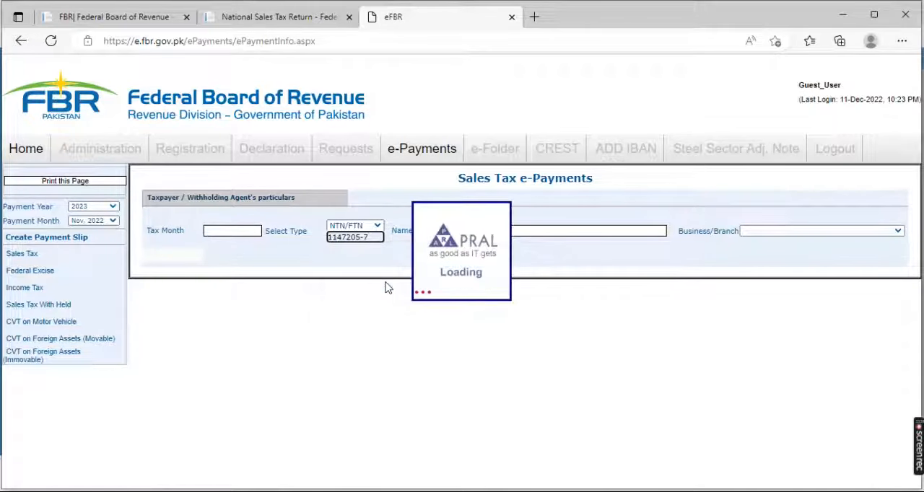
click(29, 258)
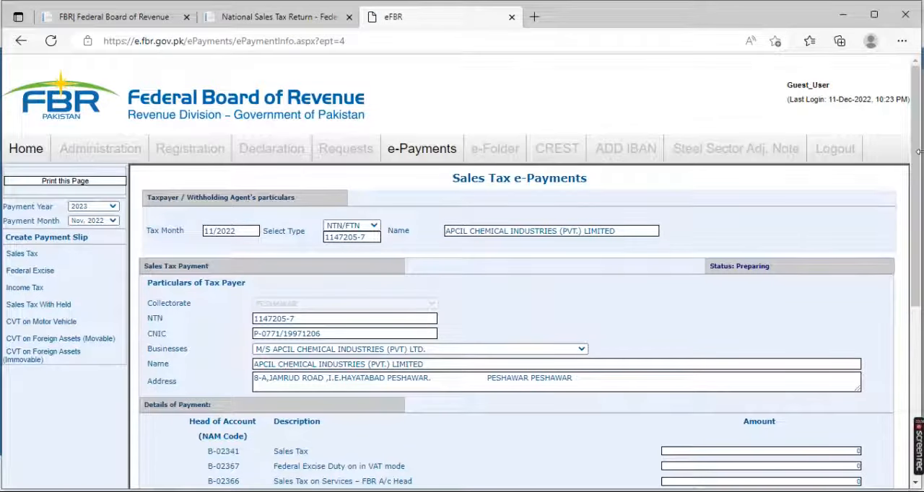
Check the payable figure in the Iris return and enter 77,530 as the Sales Tax amount in the payment details
drag(920, 164, 896, 251)
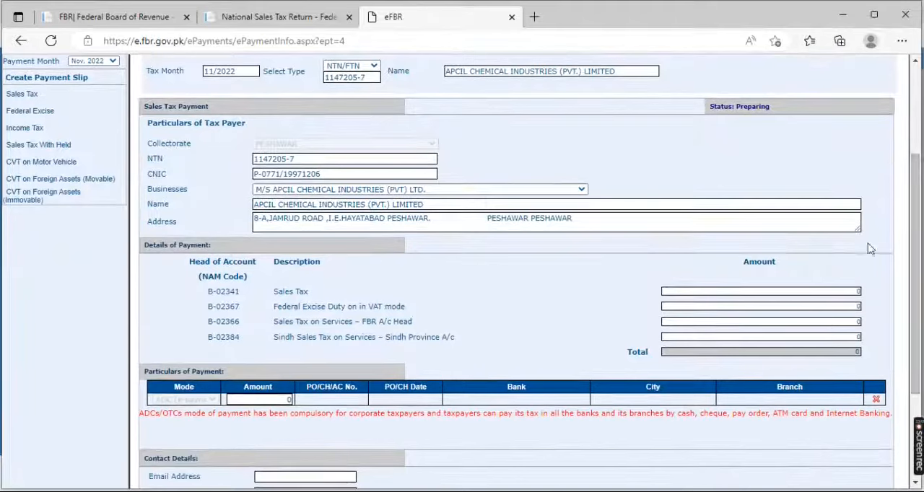
click(828, 291)
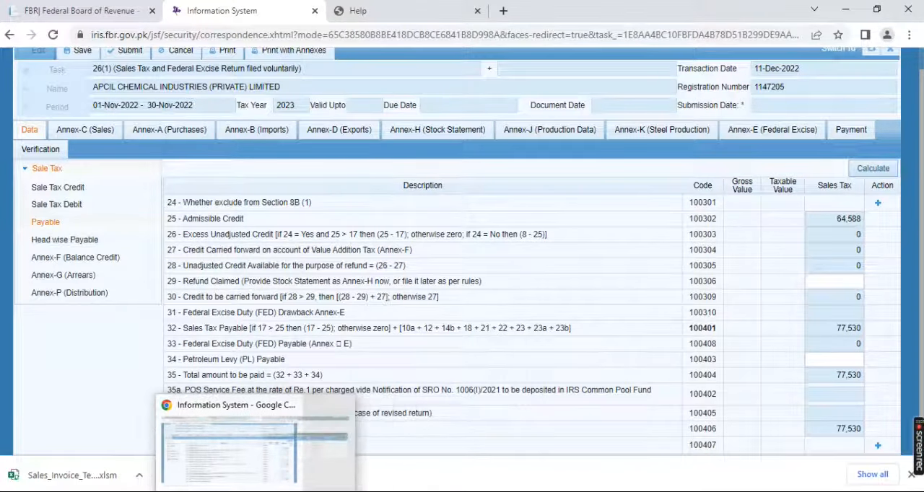
click(175, 491)
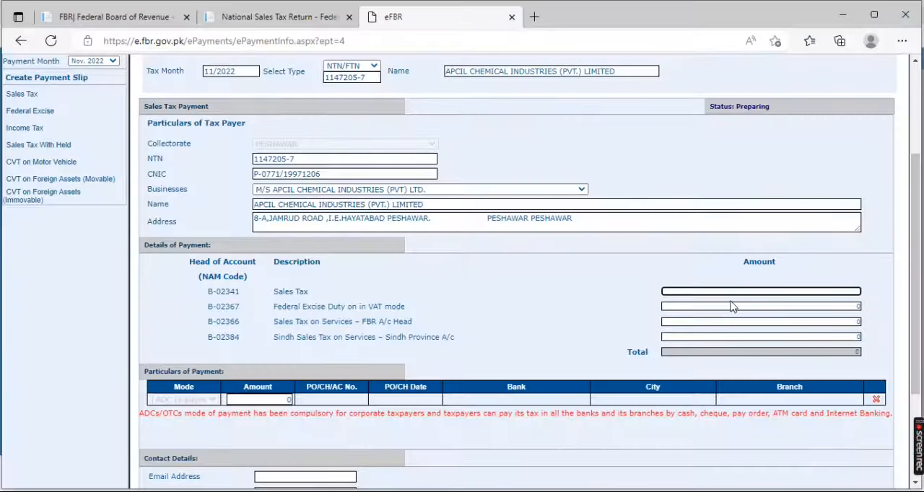
text(7330)
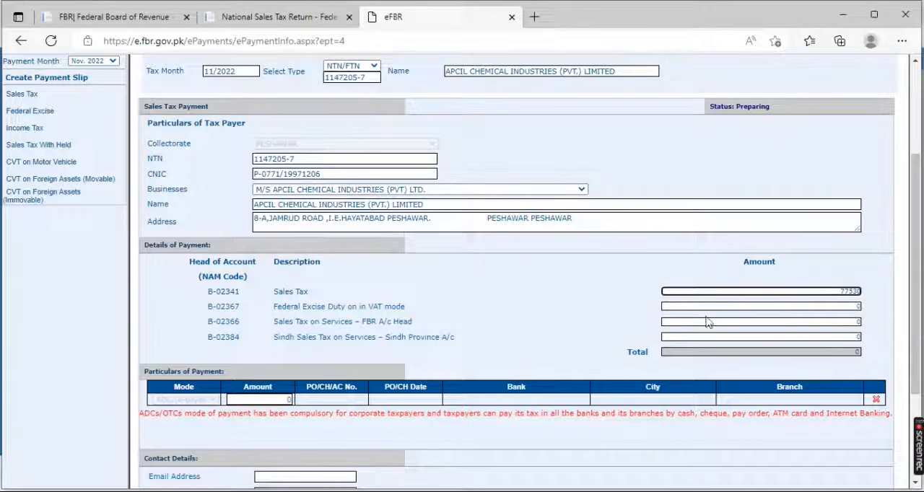
click(563, 333)
click(680, 337)
Set the amount in the slip's Particulars of Payment to 77,530
click(289, 399)
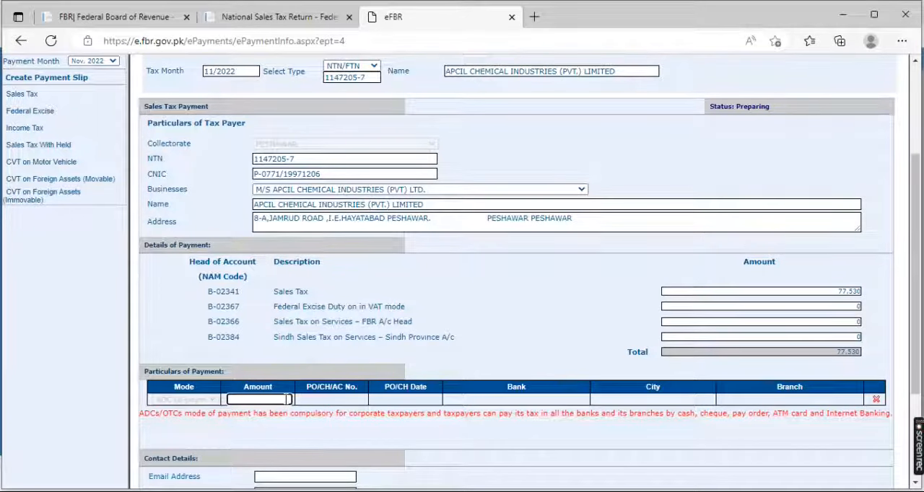
text(77,530)
click(360, 427)
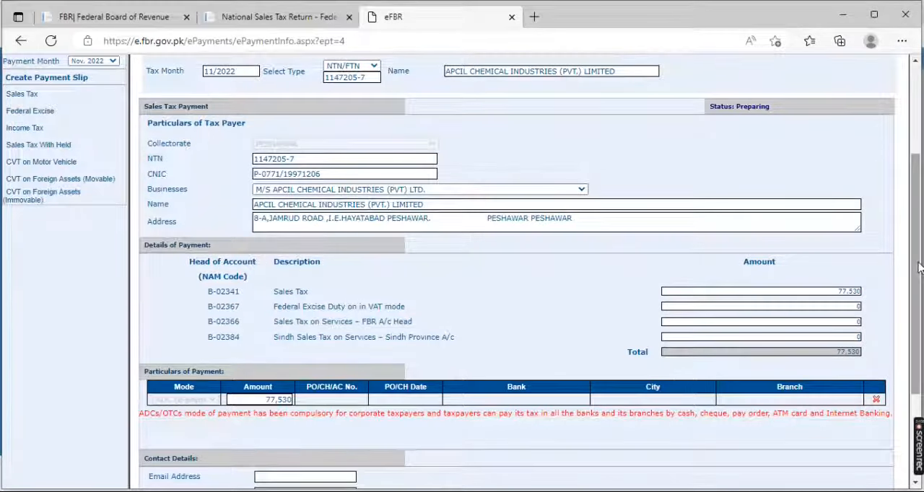
Review the rest of the payment slip form and examine the October 2022 sales tax payment challan PDF in Acrobat Reader
scroll(446, 380, down, 1)
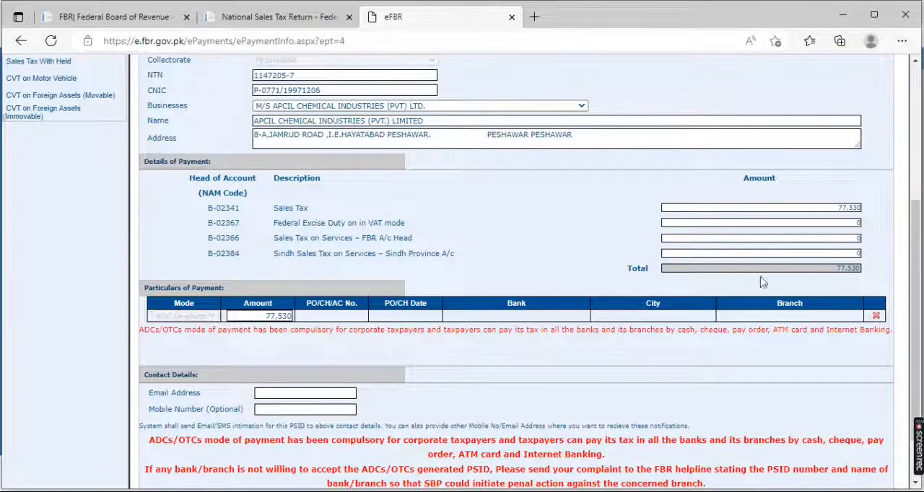
scroll(919, 241, down, 1)
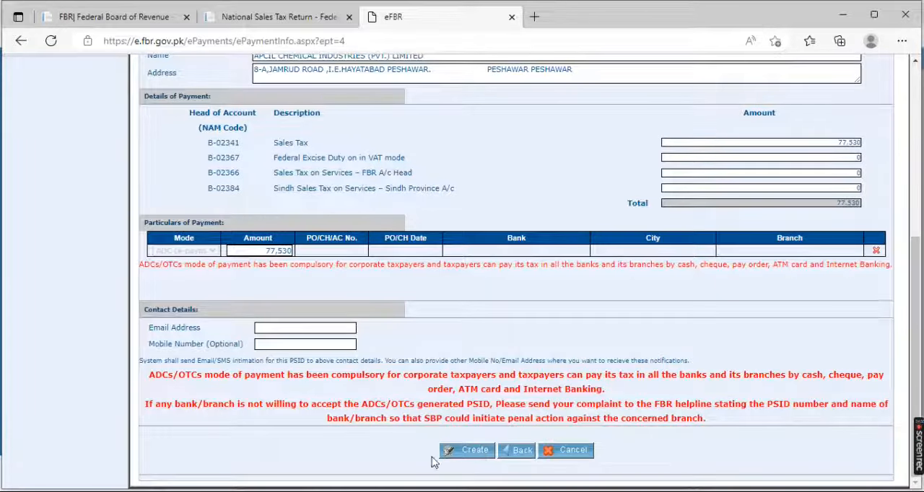
click(428, 491)
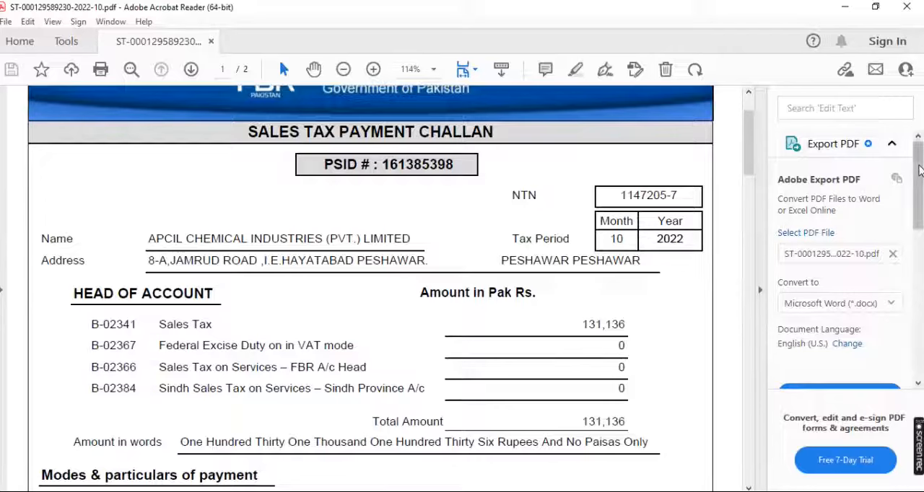
drag(747, 133, 751, 205)
Switch back to the Iris return in the browser, save the November 2022 26(1) sales tax return, and close it
key(alt+Tab)
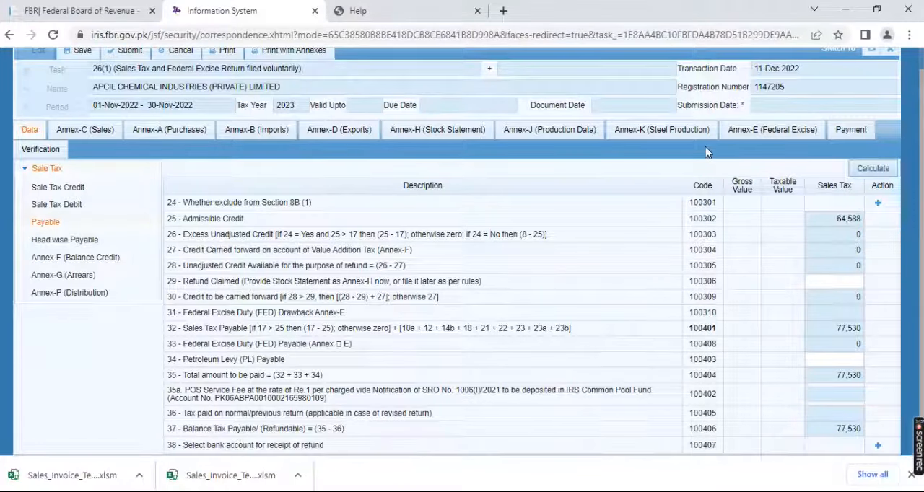
scroll(208, 78, up, 1)
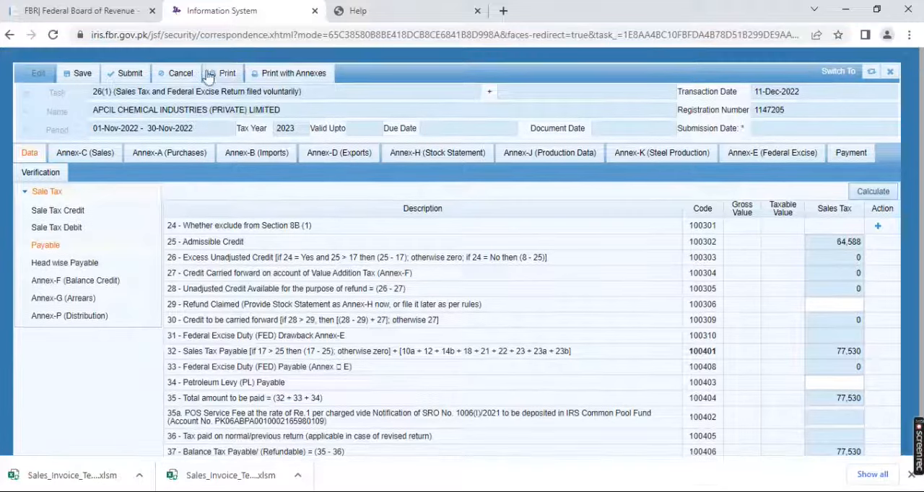
click(83, 73)
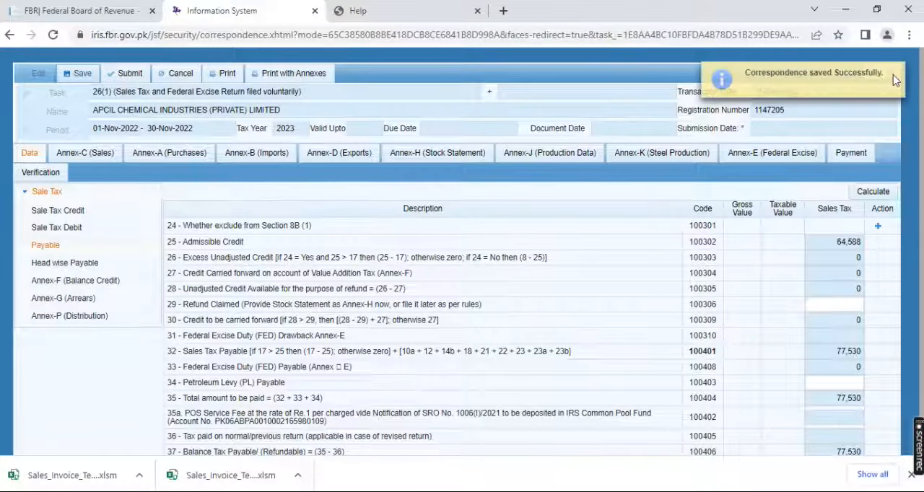
click(898, 74)
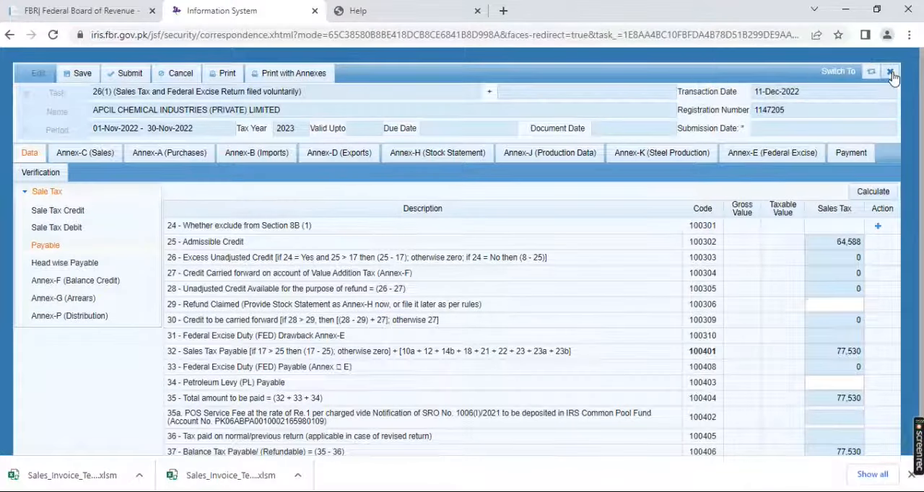
click(892, 73)
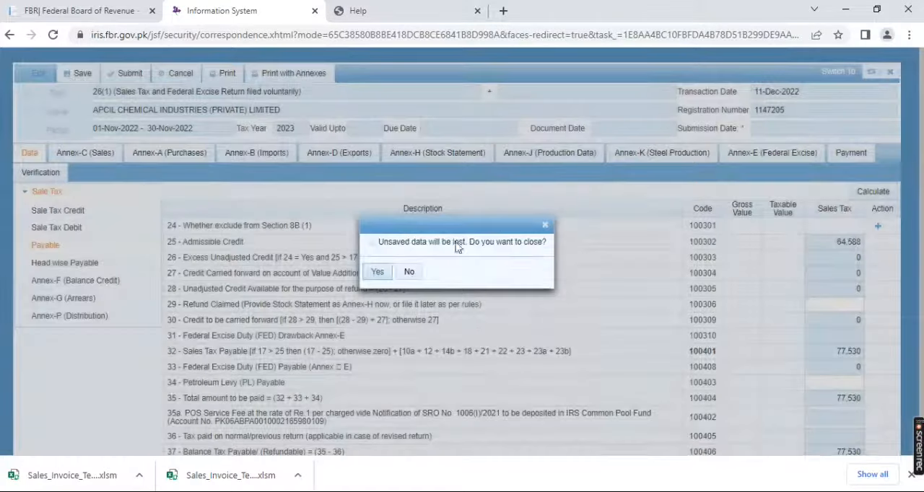
click(377, 274)
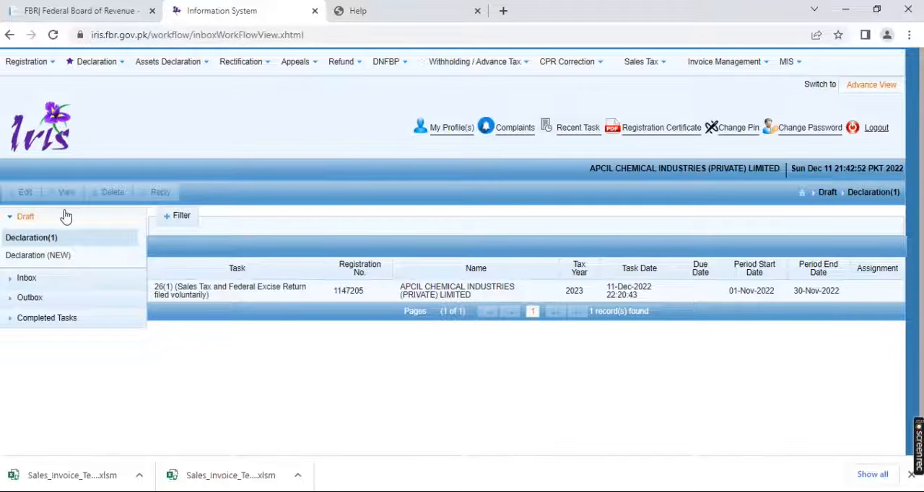
Reopen the saved 26(1) Sales Tax and Federal Excise Return for November 2022 from the draft declarations for editing
click(26, 221)
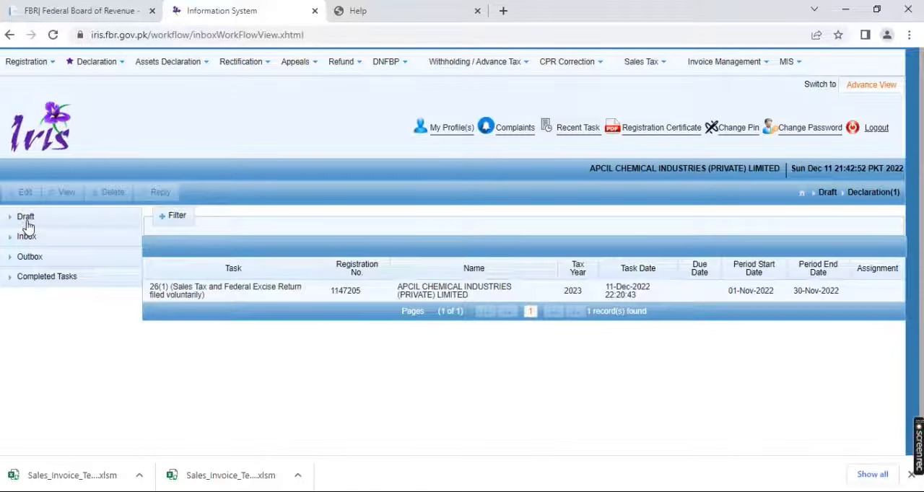
click(27, 221)
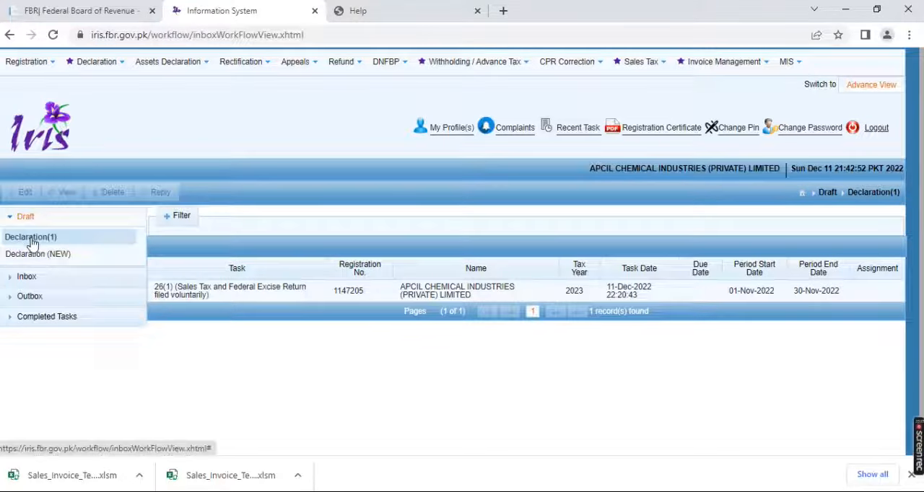
click(32, 240)
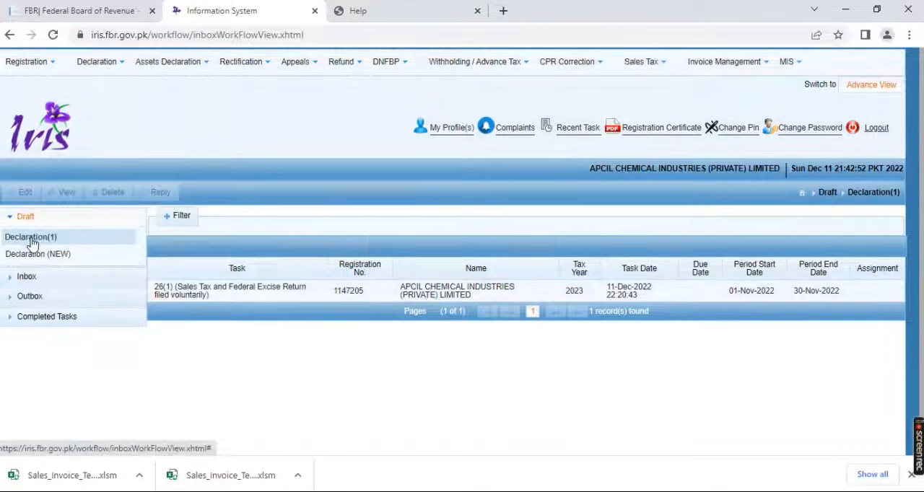
click(197, 300)
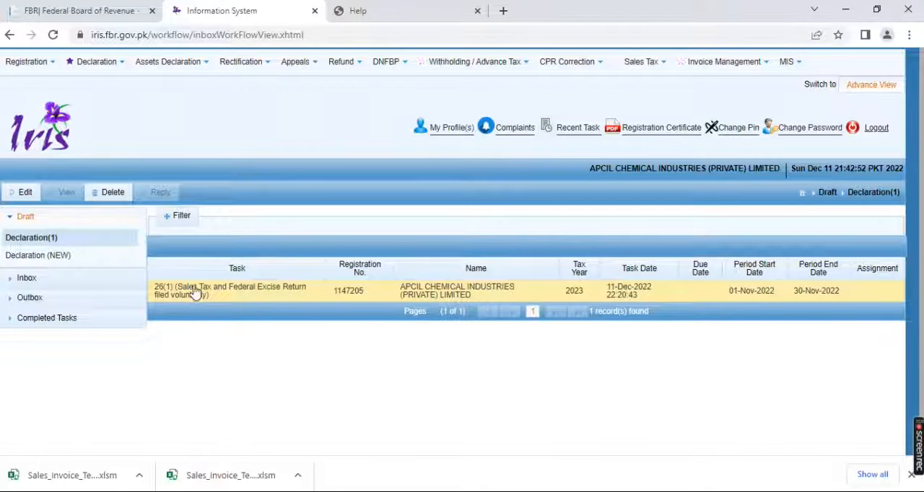
click(25, 193)
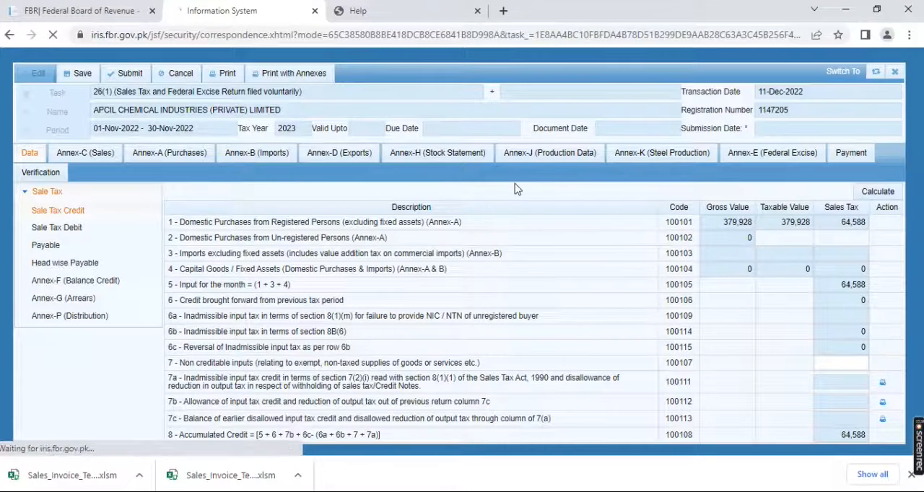
Check the return's payment section for available CPR payments to add, and close the payment search without adding any
click(852, 154)
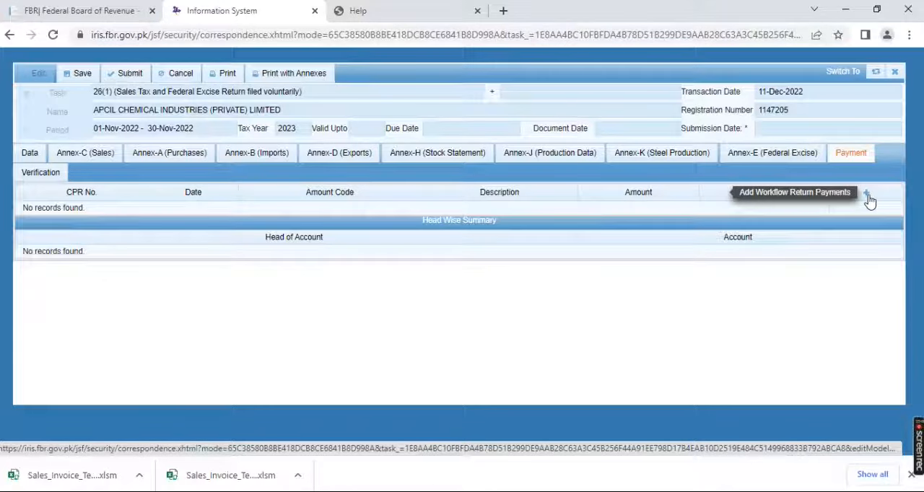
click(868, 195)
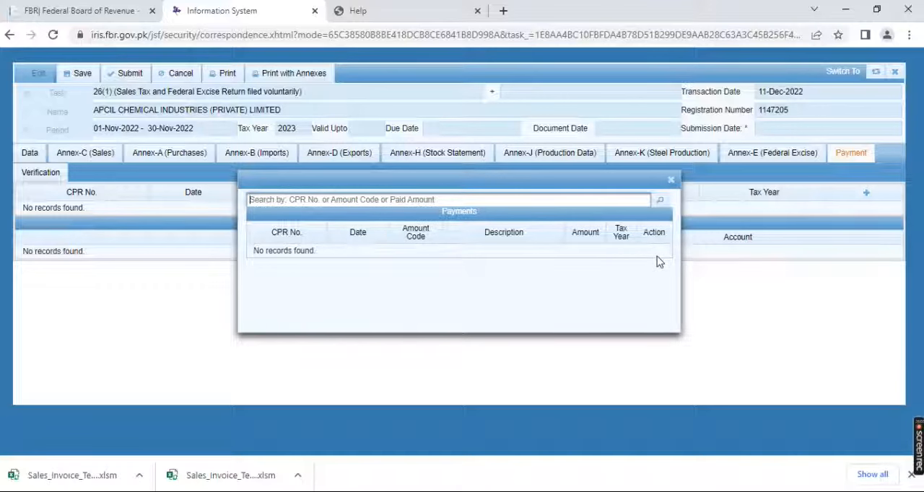
click(671, 181)
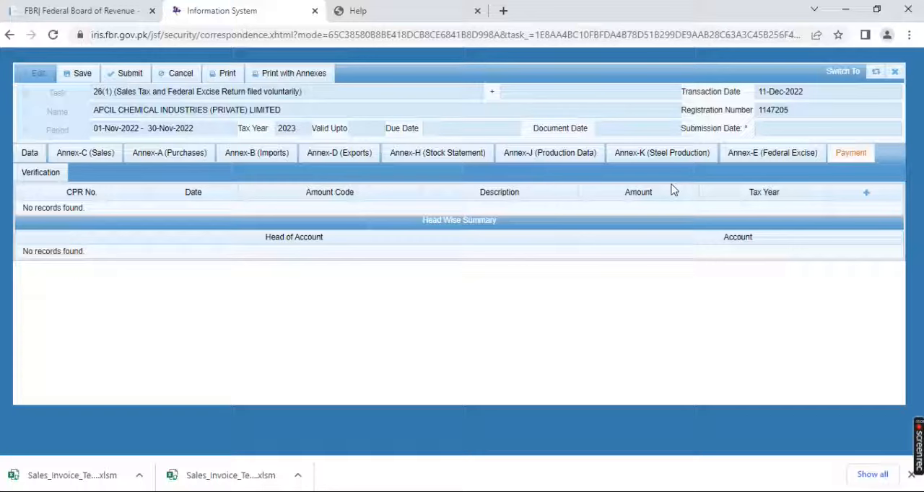
Review the head-wise payable and paid amounts in the return's sales tax data
click(29, 154)
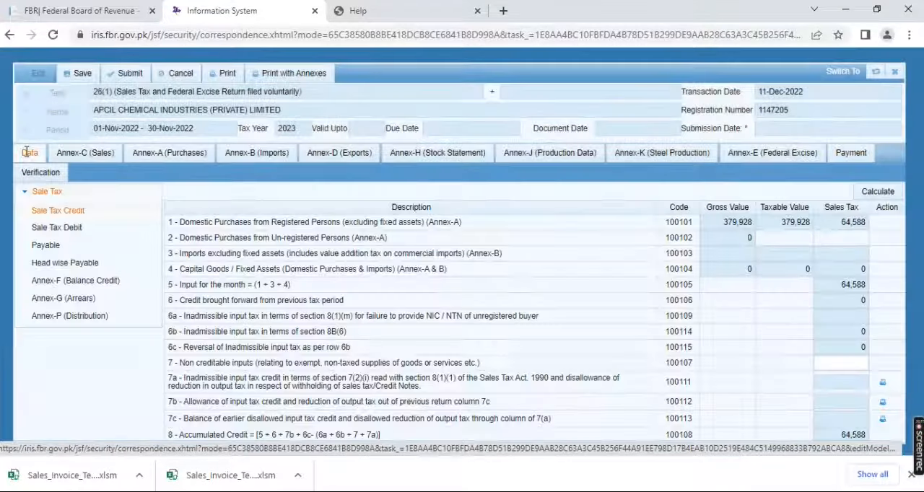
click(54, 263)
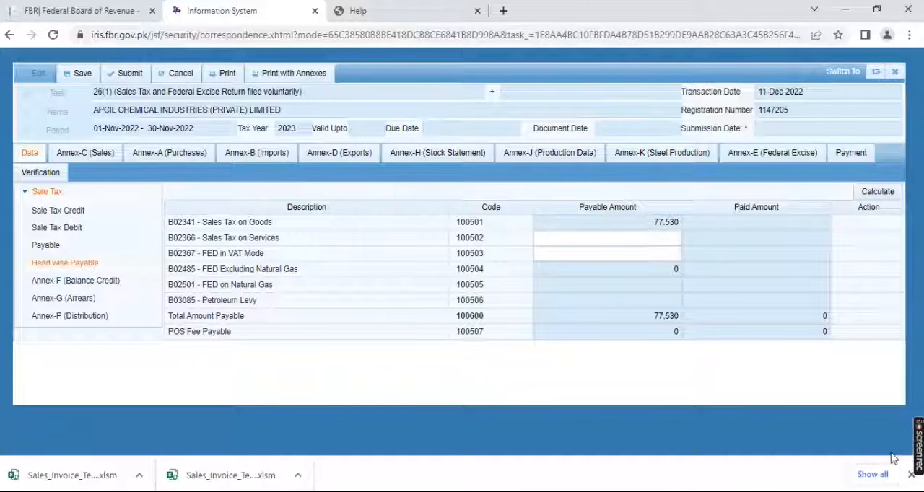
mouse_move(914, 449)
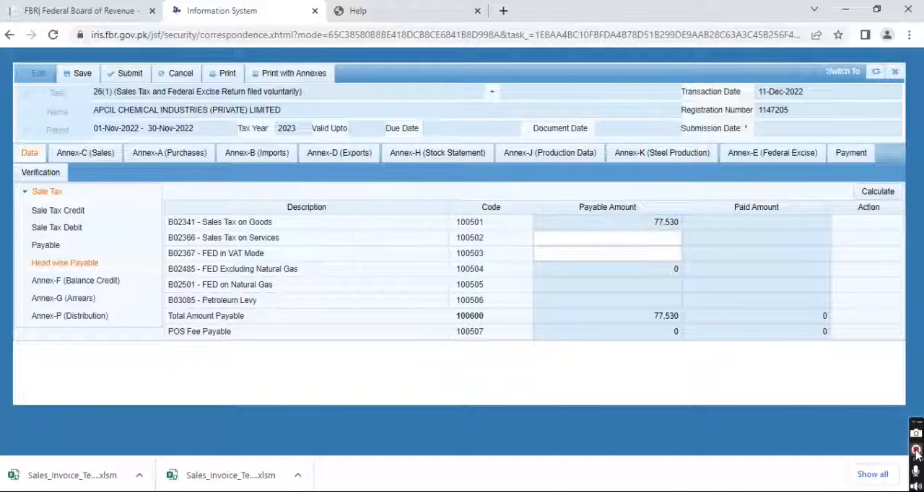